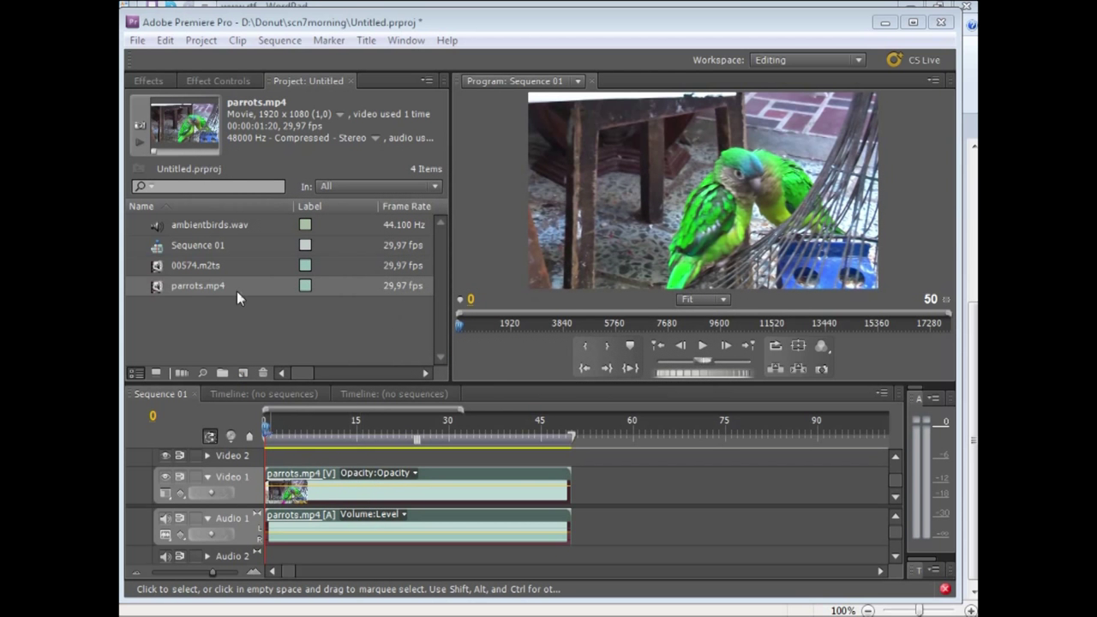
- Set the parrots.mp4 clip's speed to 20% in Speed/Duration
right_click(408, 493)
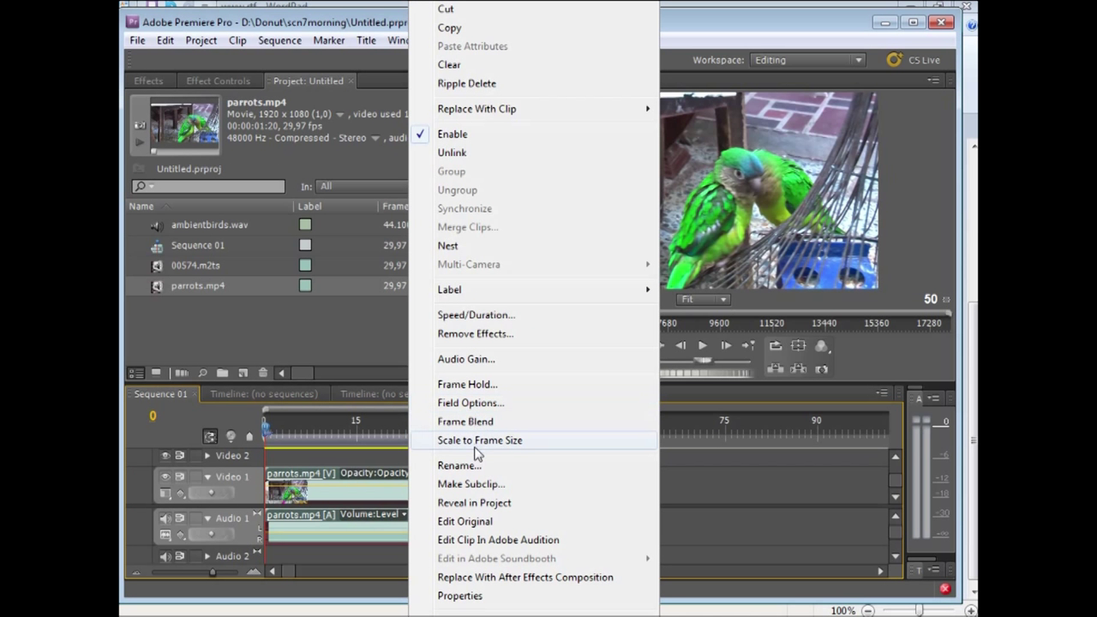
left_click(465, 315)
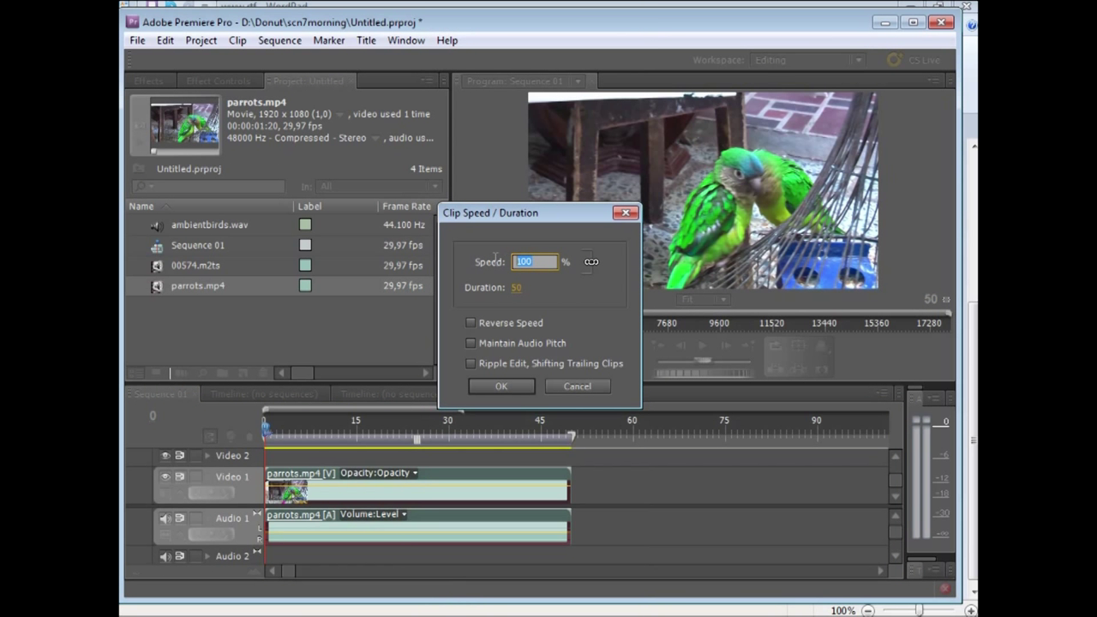
type("20")
key("Return")
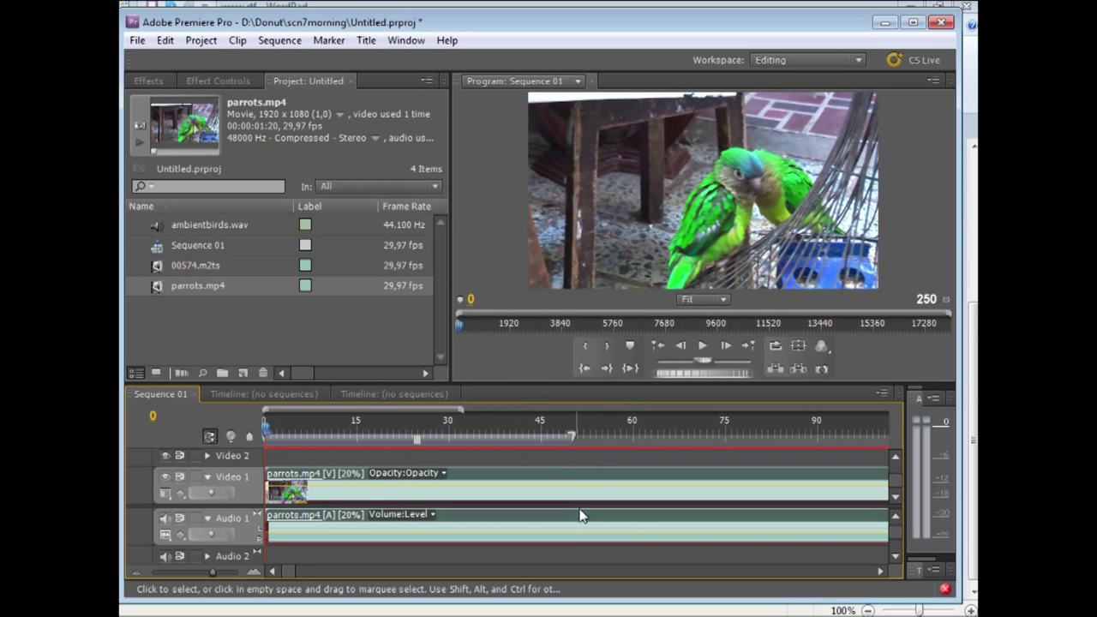
- Play the slowed sequence, stop it at frame 137, and drag along the timeline
left_click(702, 345)
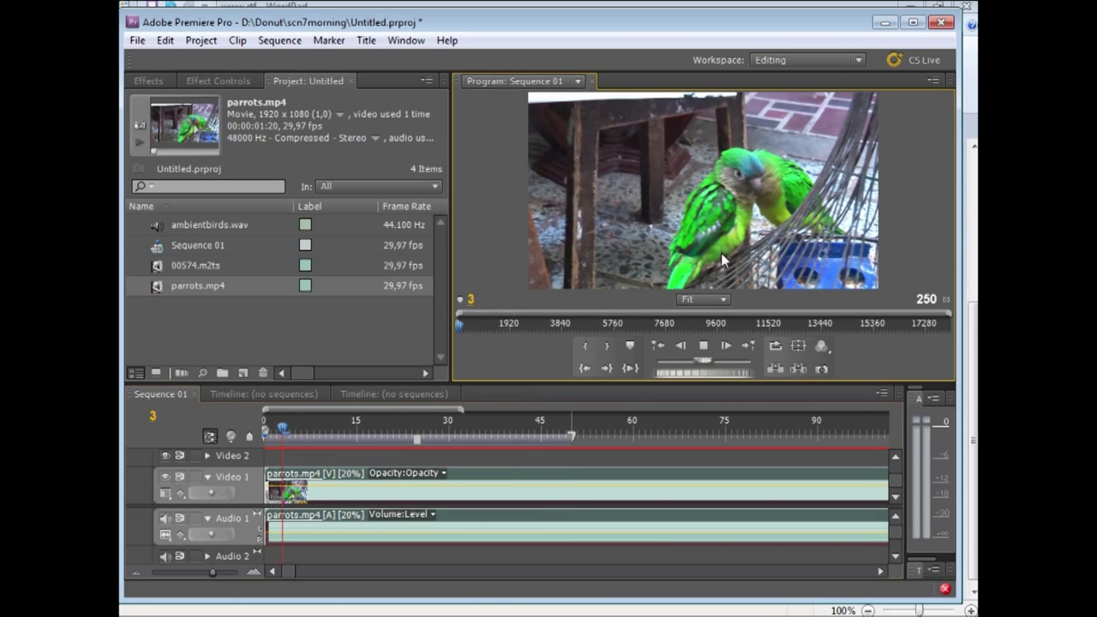
left_click(703, 346)
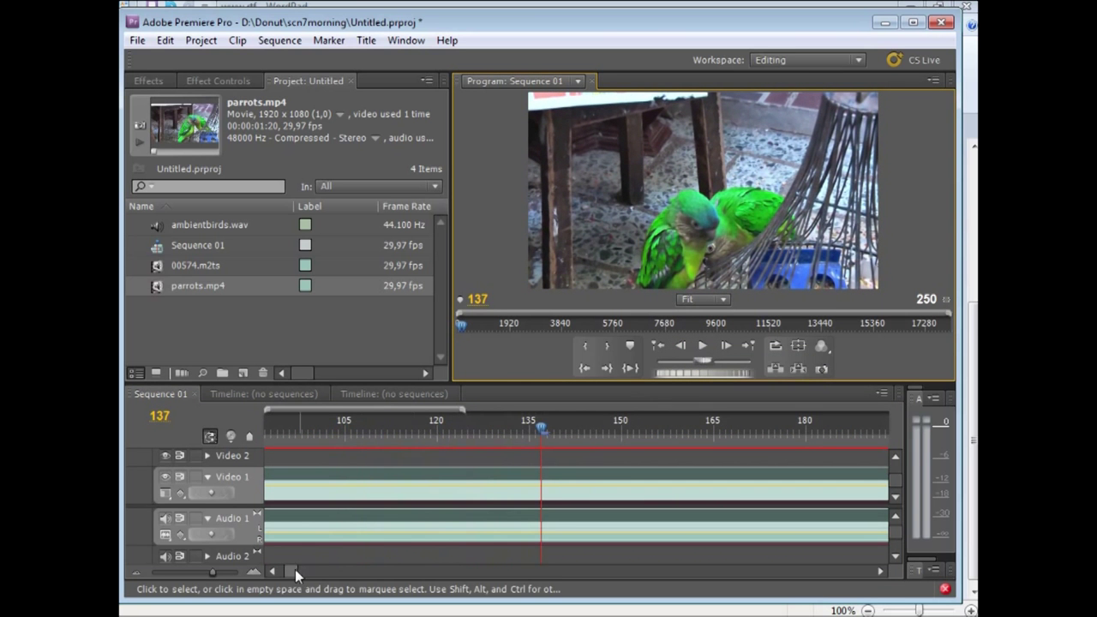
left_click_drag(295, 569, 281, 570)
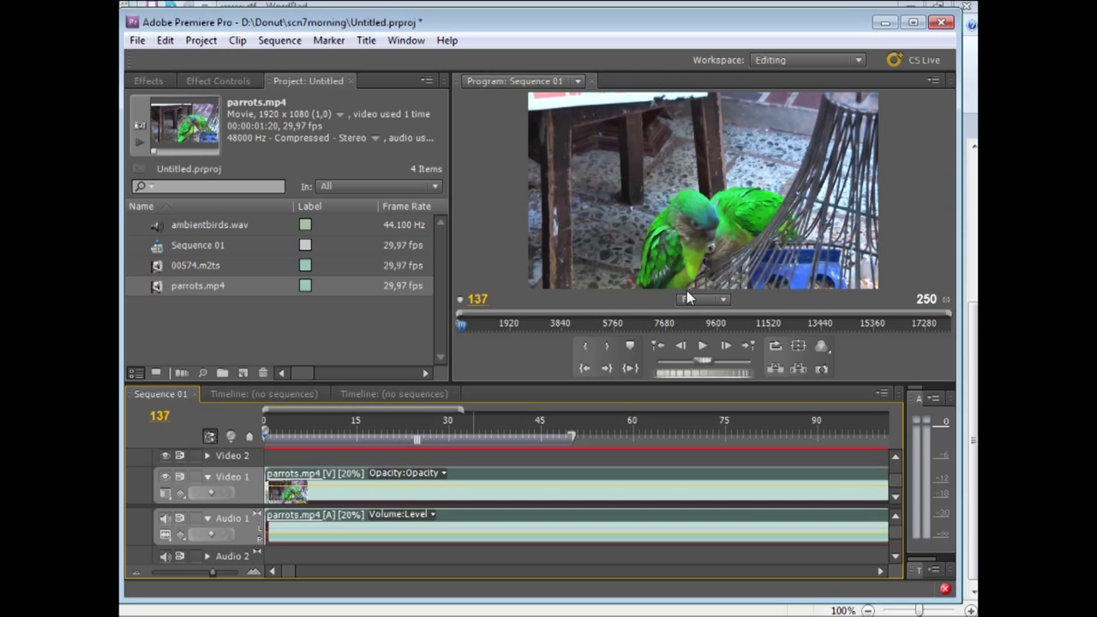
- Restore parrots.mp4 to 100% speed and scrub the playhead between frames 42 and 39
right_click(365, 482)
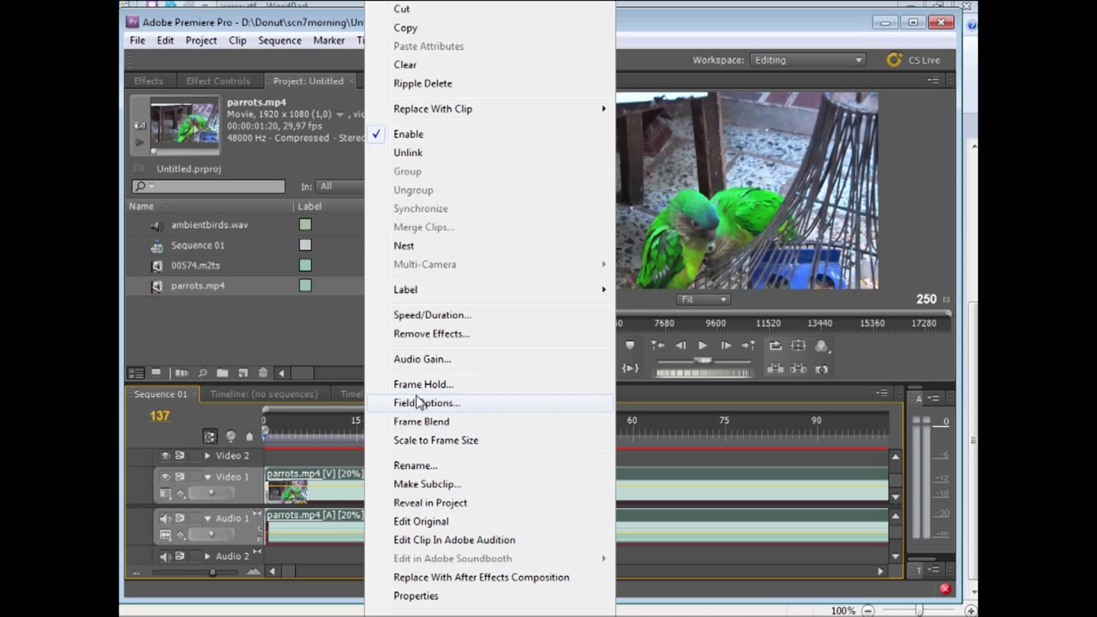
left_click(417, 316)
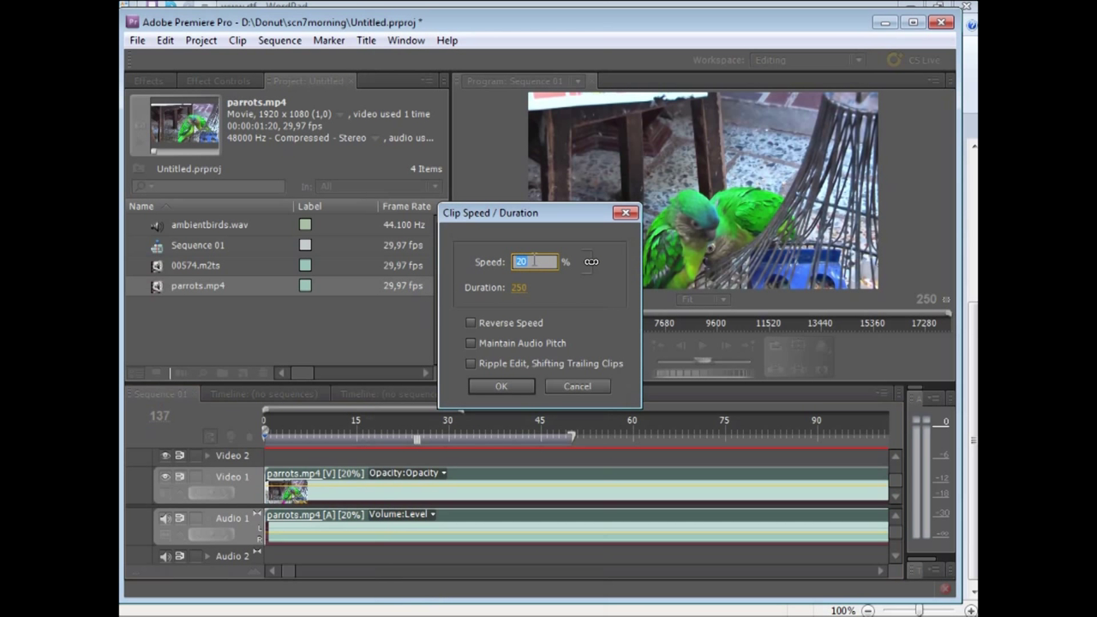
type("100")
key("Return")
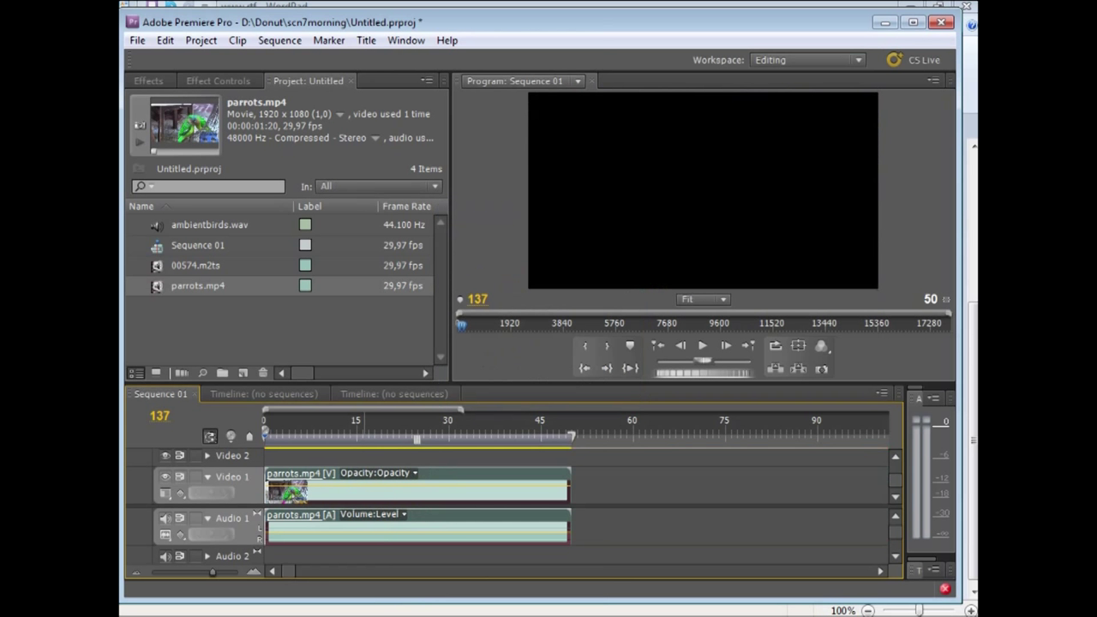
left_click(521, 431)
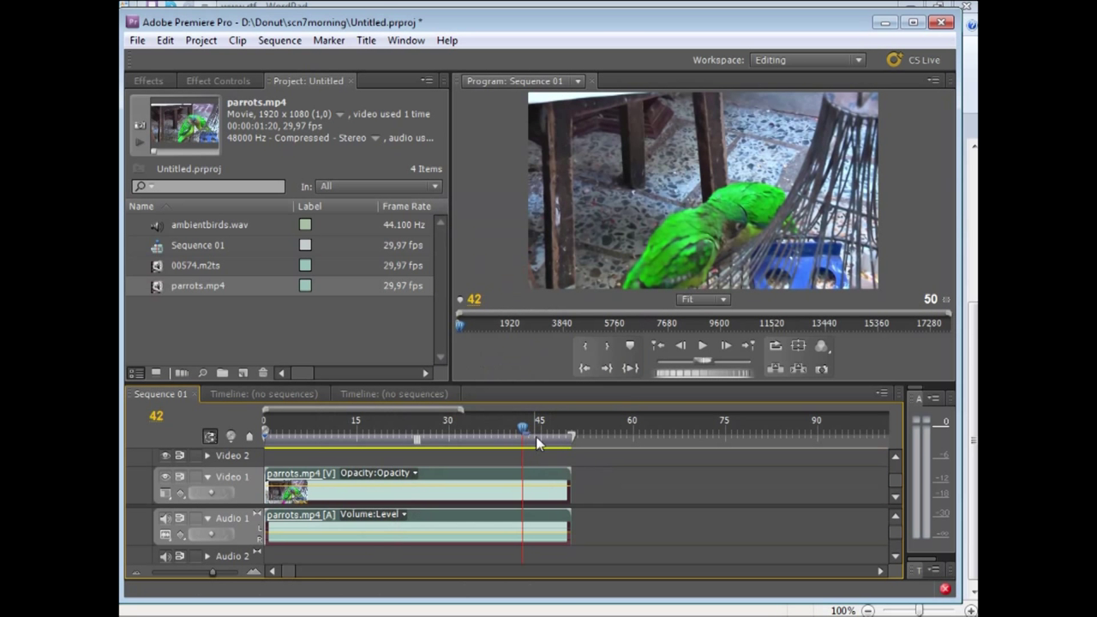
left_click(504, 430)
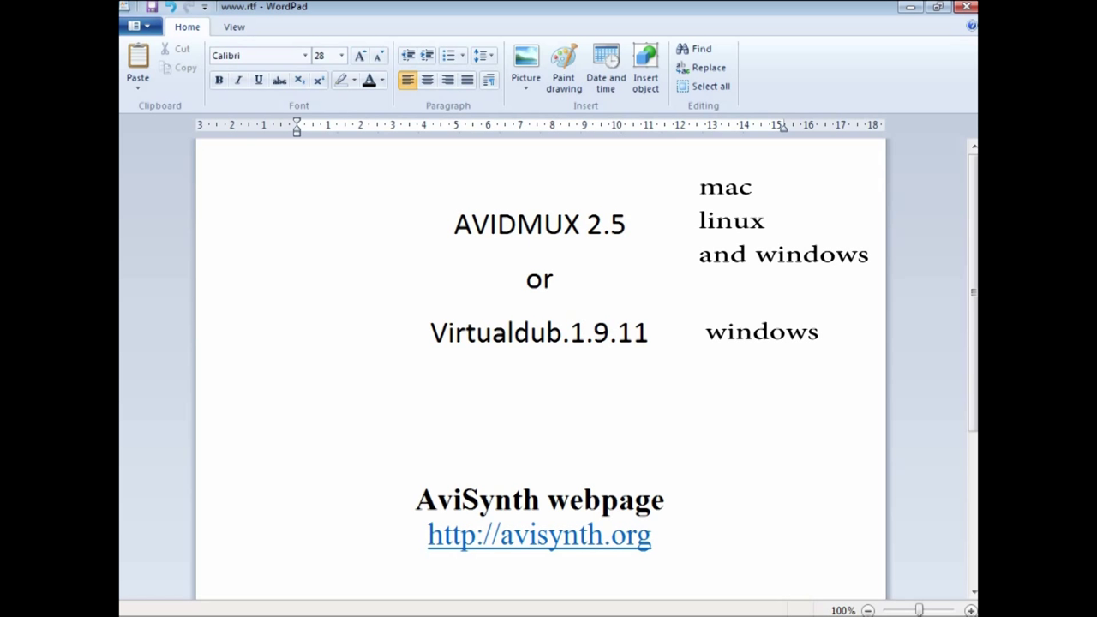
- Bring up the Start menu to launch Avidemux
key("super")
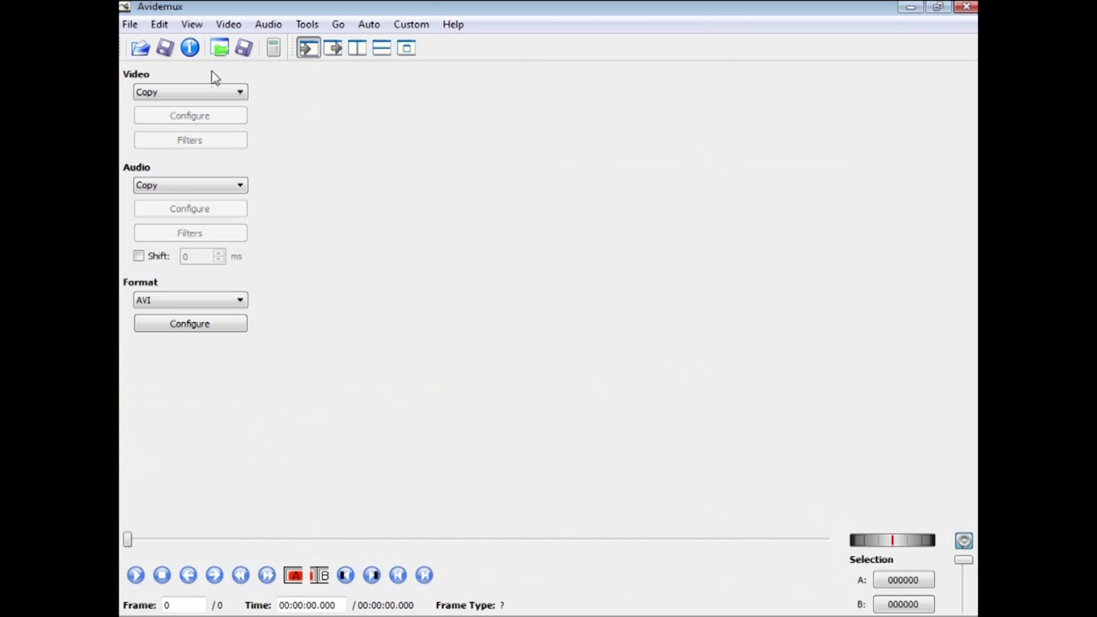
- Open parrots.mp4 from the slow mo folder, accepting the H.264 prompt
left_click(129, 24)
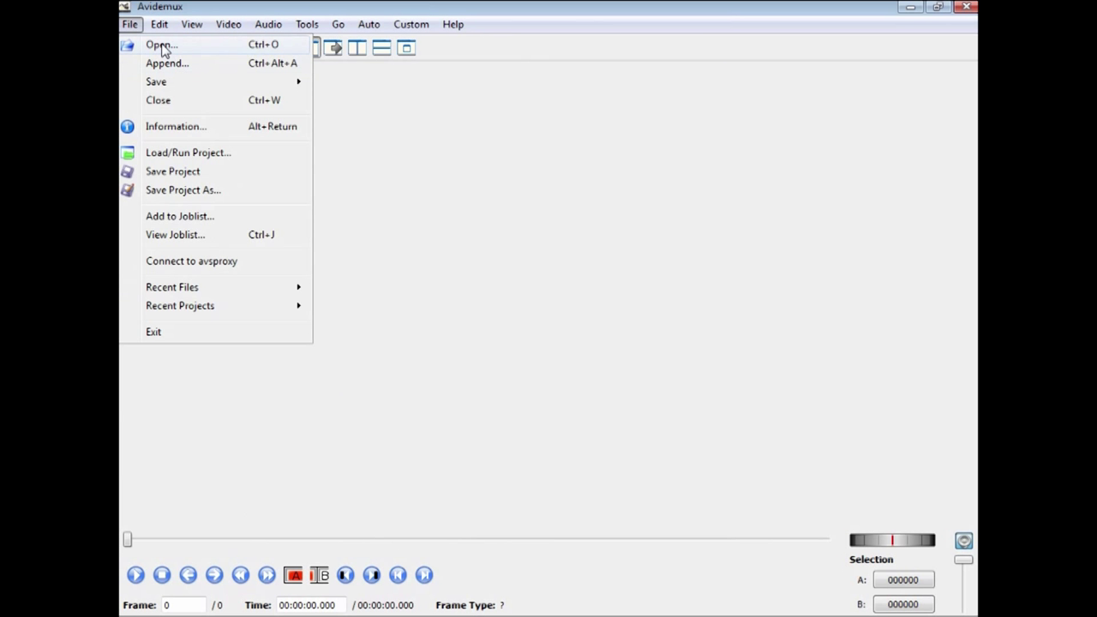
left_click(165, 43)
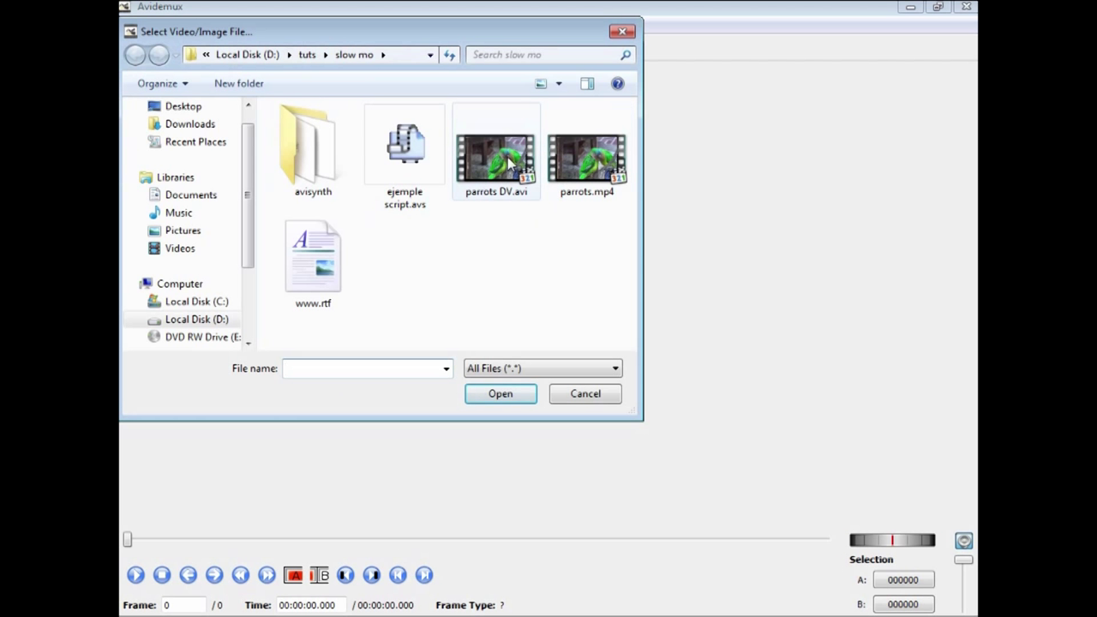
left_click(575, 167)
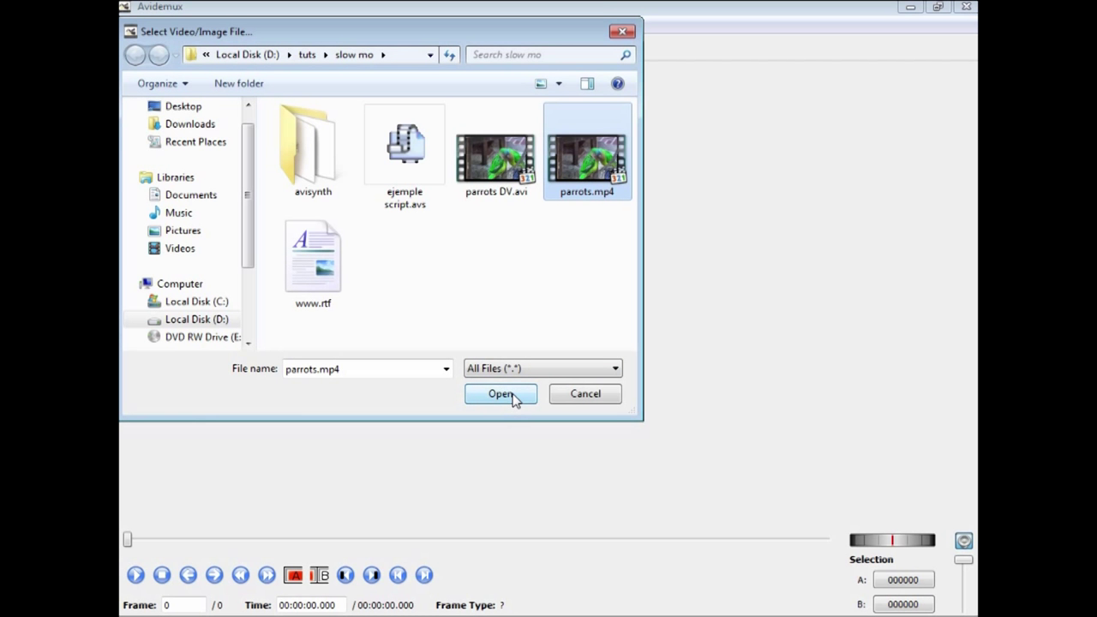
left_click(511, 396)
left_click(644, 370)
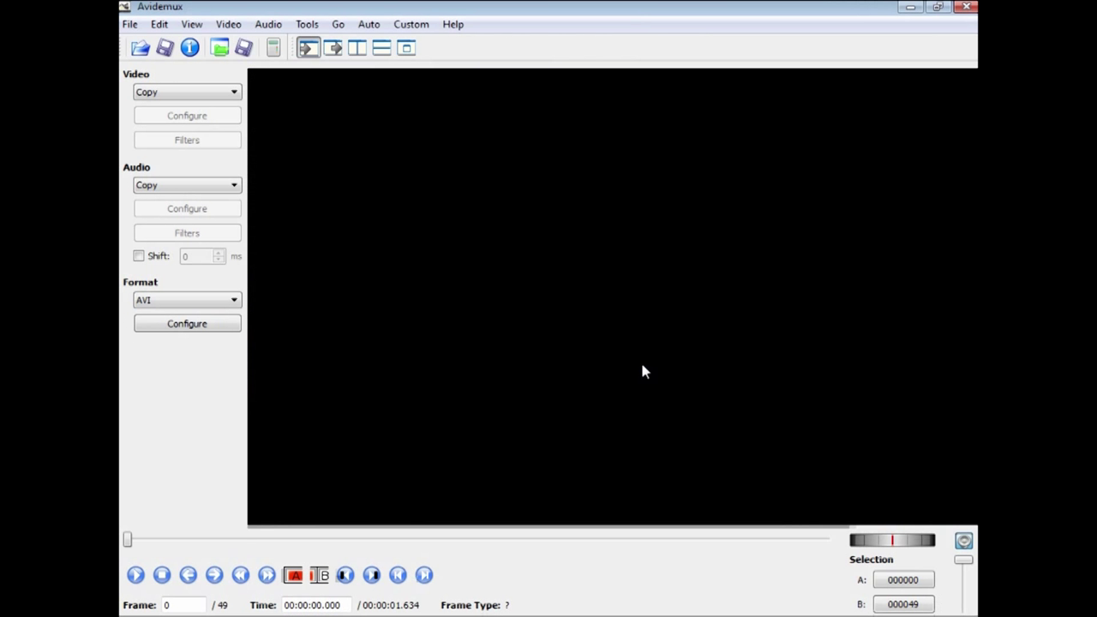
- Play the clip, switch to the output view, and replay it from the first frame
left_click(135, 575)
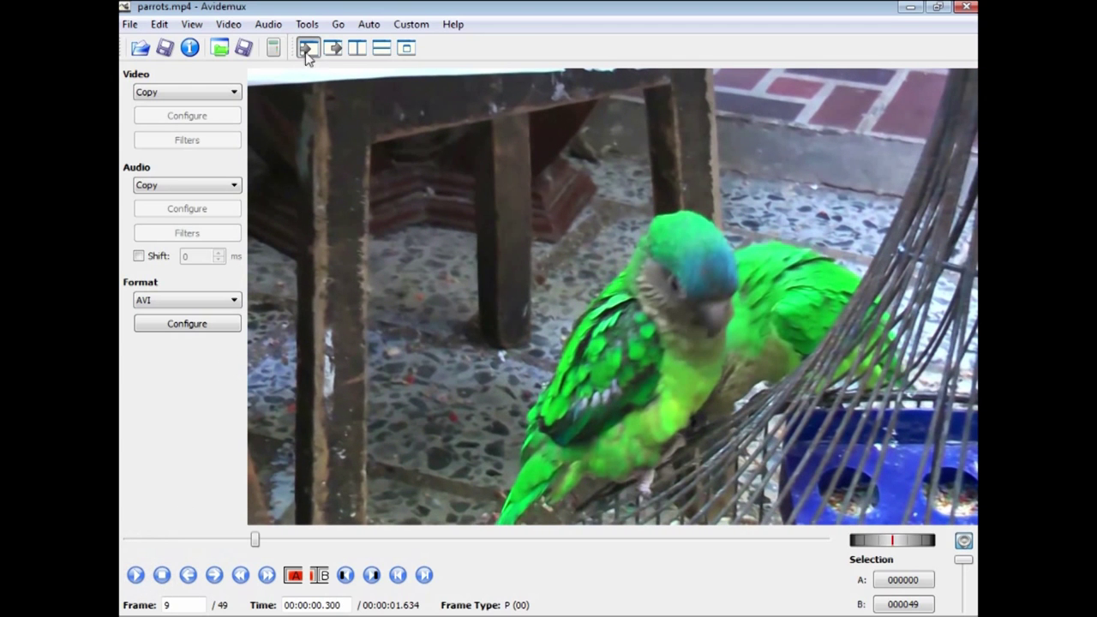
left_click(335, 51)
left_click_drag(254, 539, 127, 539)
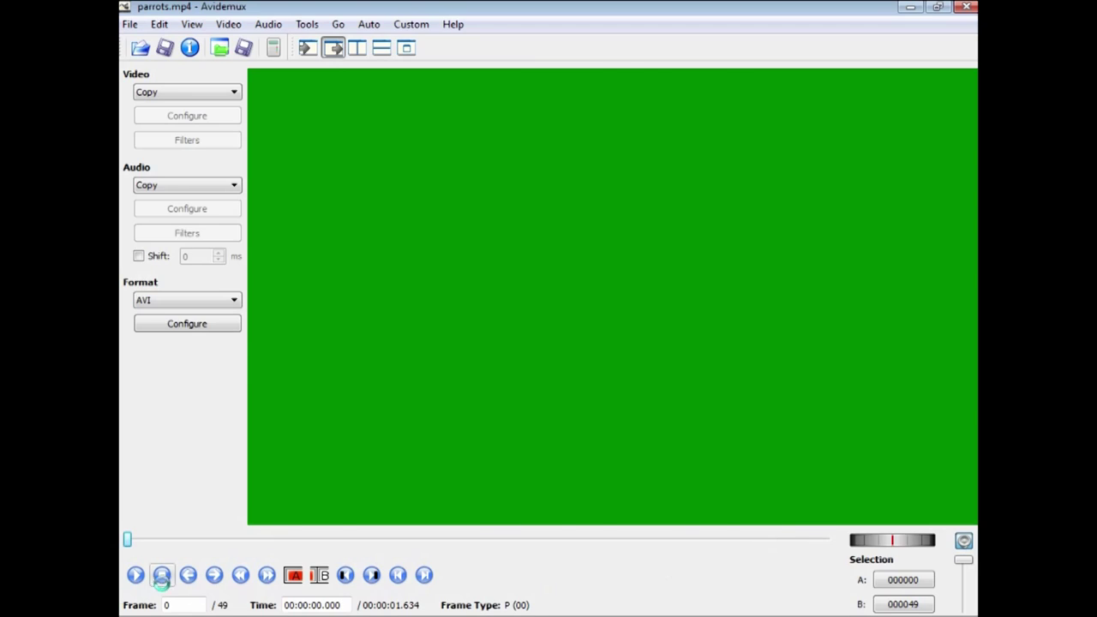
left_click(136, 576)
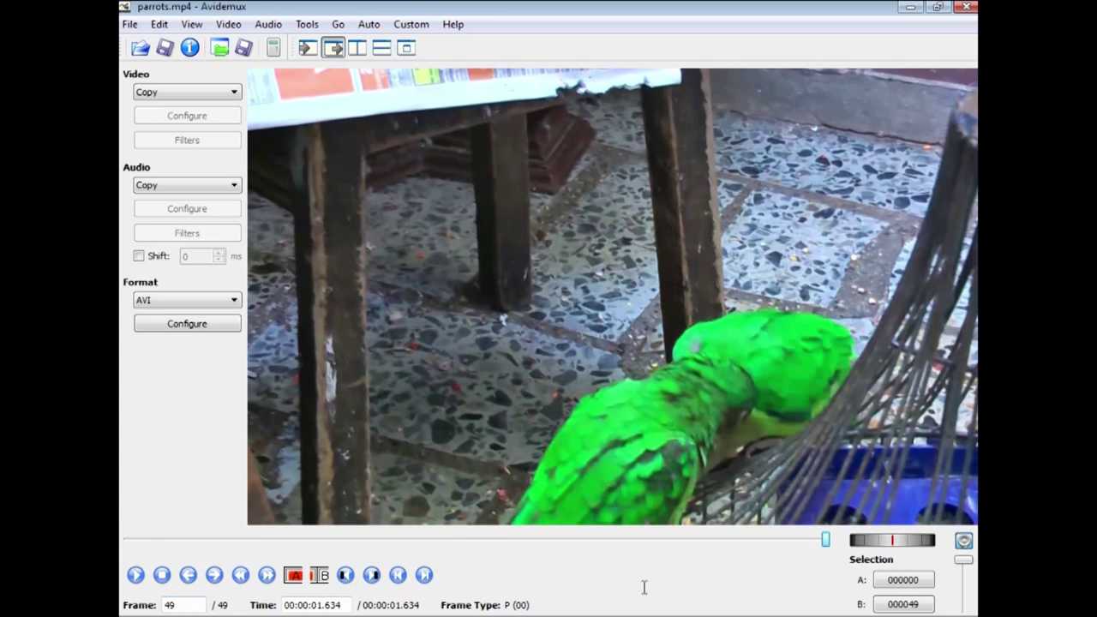
- Set the video codec to Huffyuv and add the DG Bob interlacing filter
left_click(234, 93)
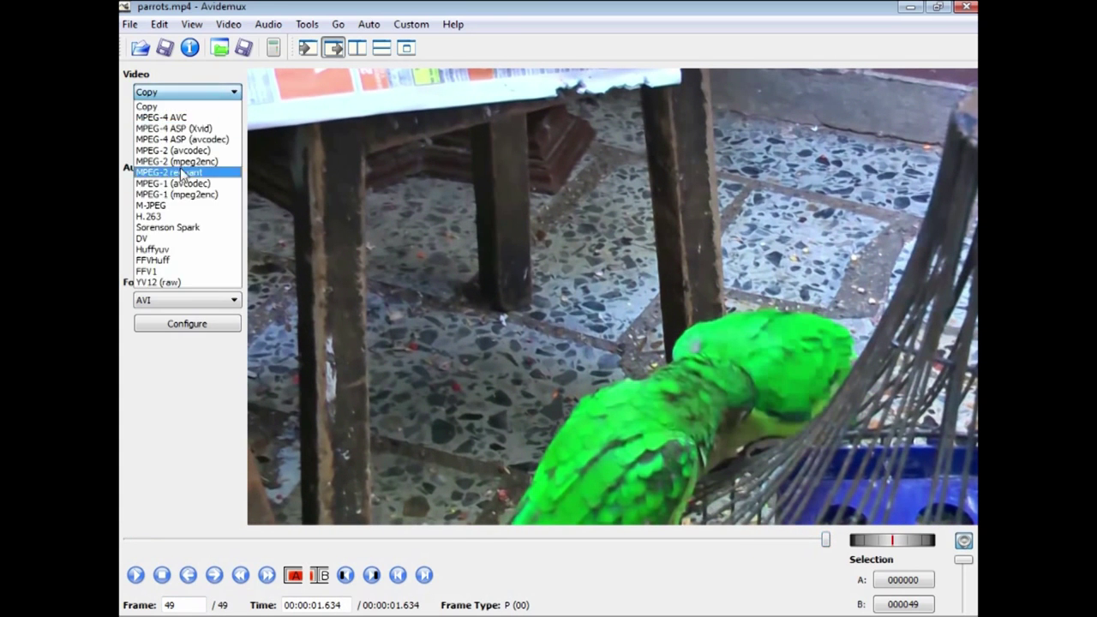
left_click(171, 249)
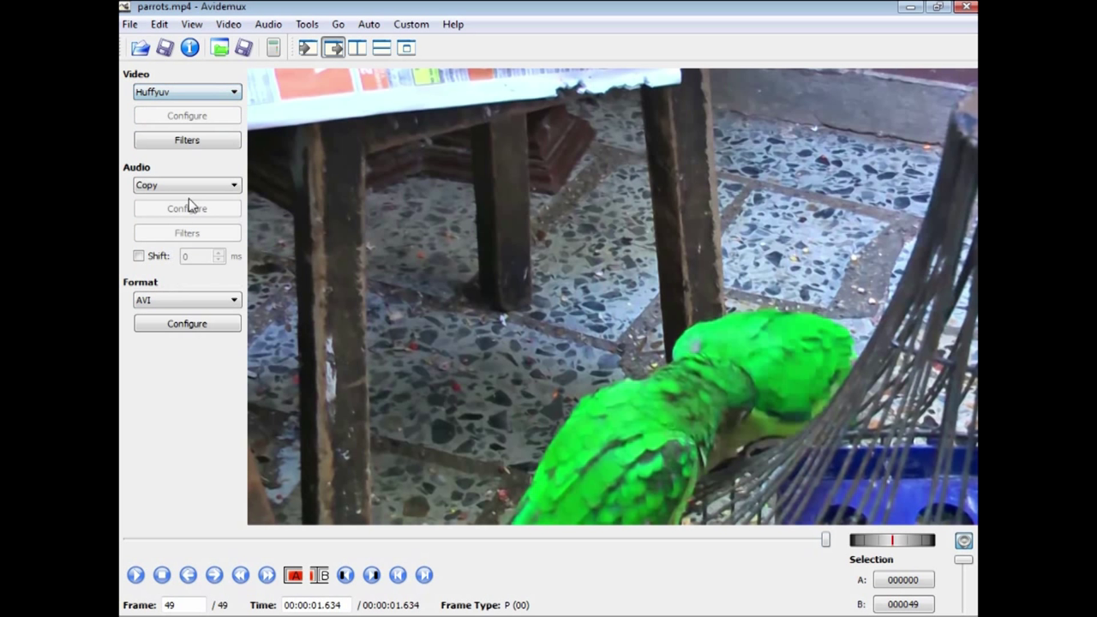
left_click(195, 140)
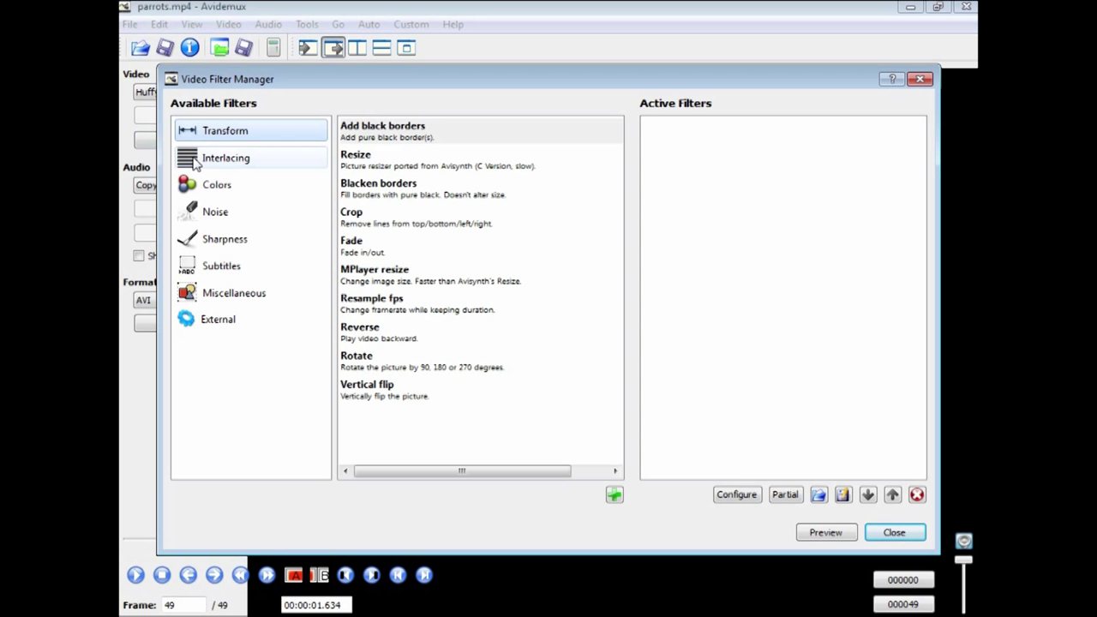
left_click(194, 163)
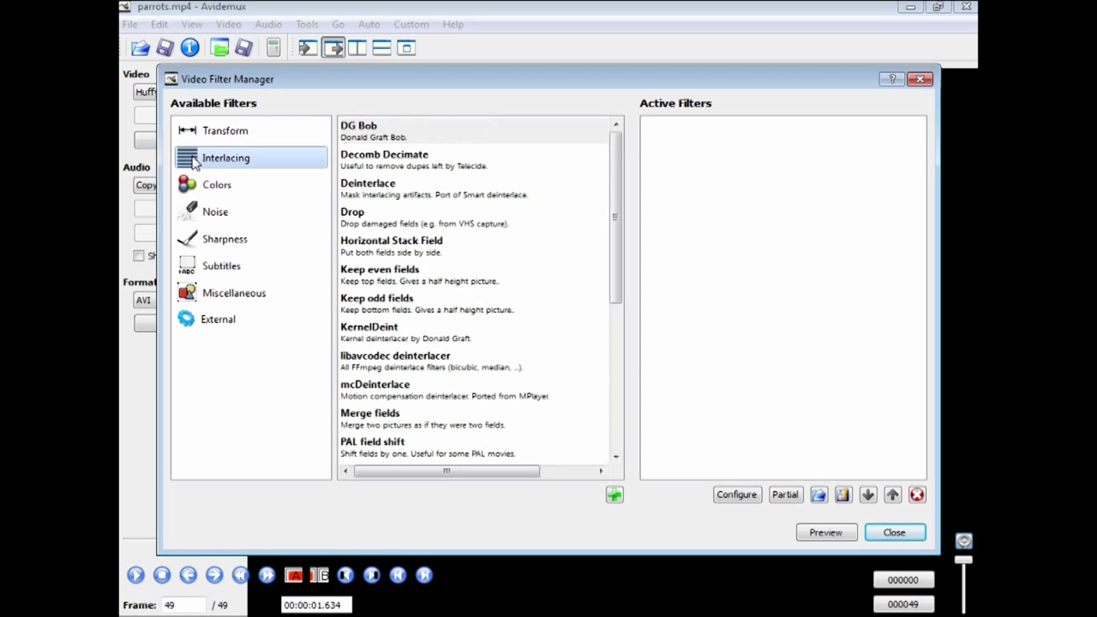
double_click(357, 131)
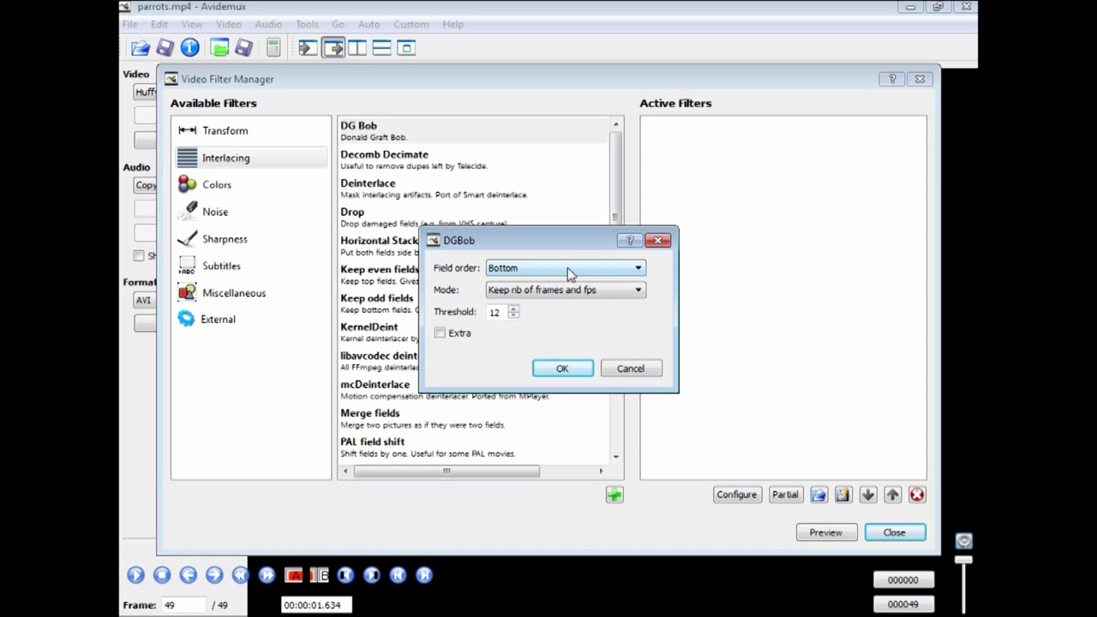
- Configure DG Bob with Bottom field order and frame-doubling mode, then play the filtered clip
left_click(639, 269)
left_click(639, 271)
left_click(639, 293)
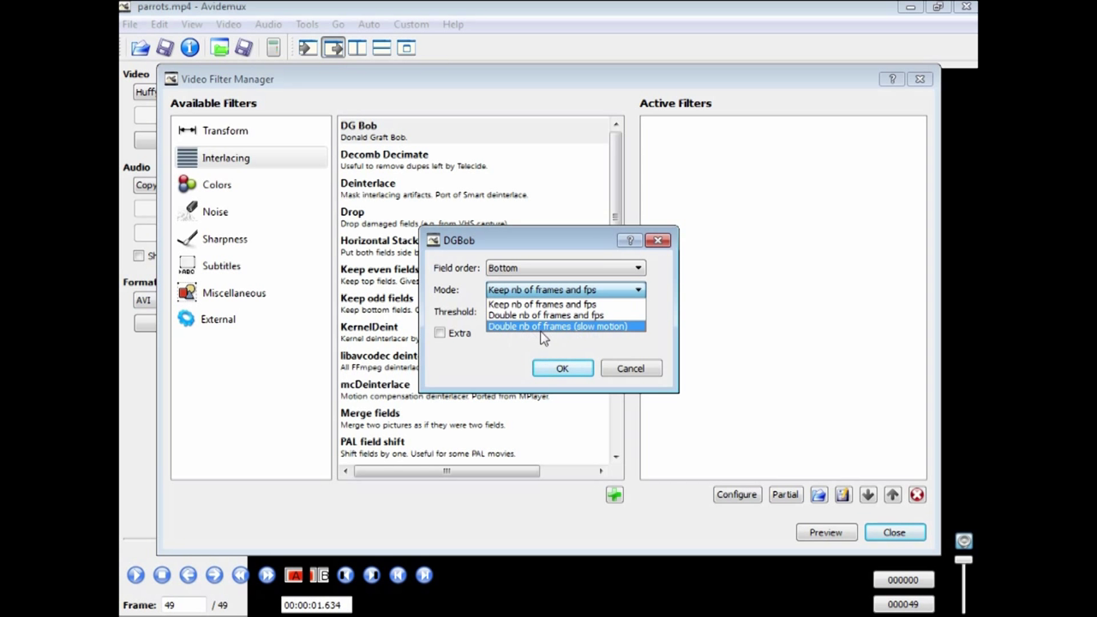
left_click(567, 373)
left_click(568, 374)
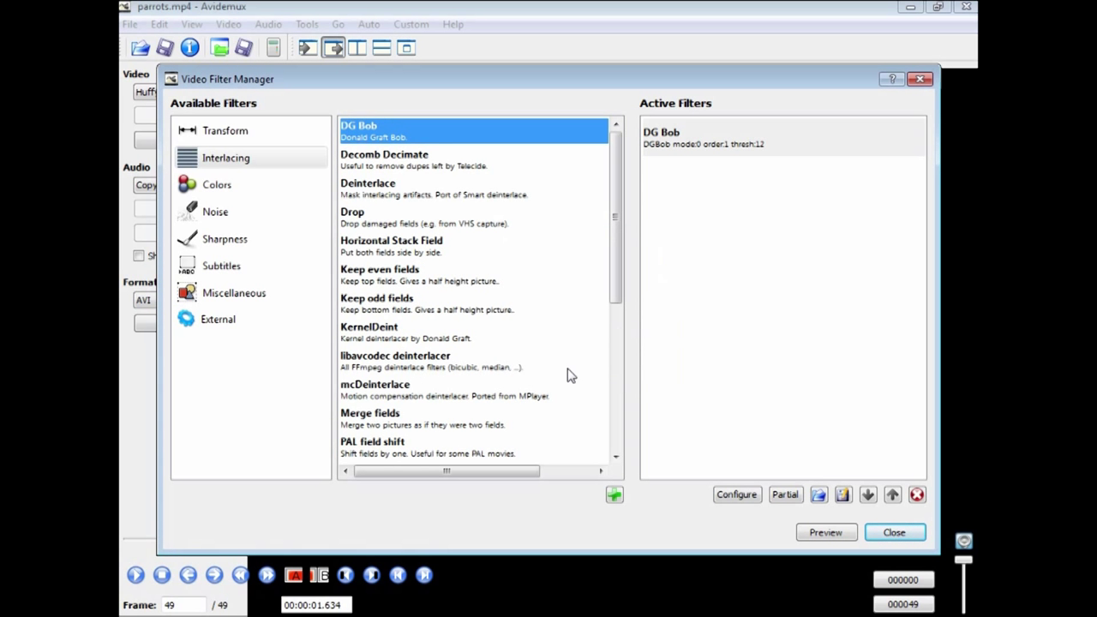
left_click(894, 533)
left_click(135, 575)
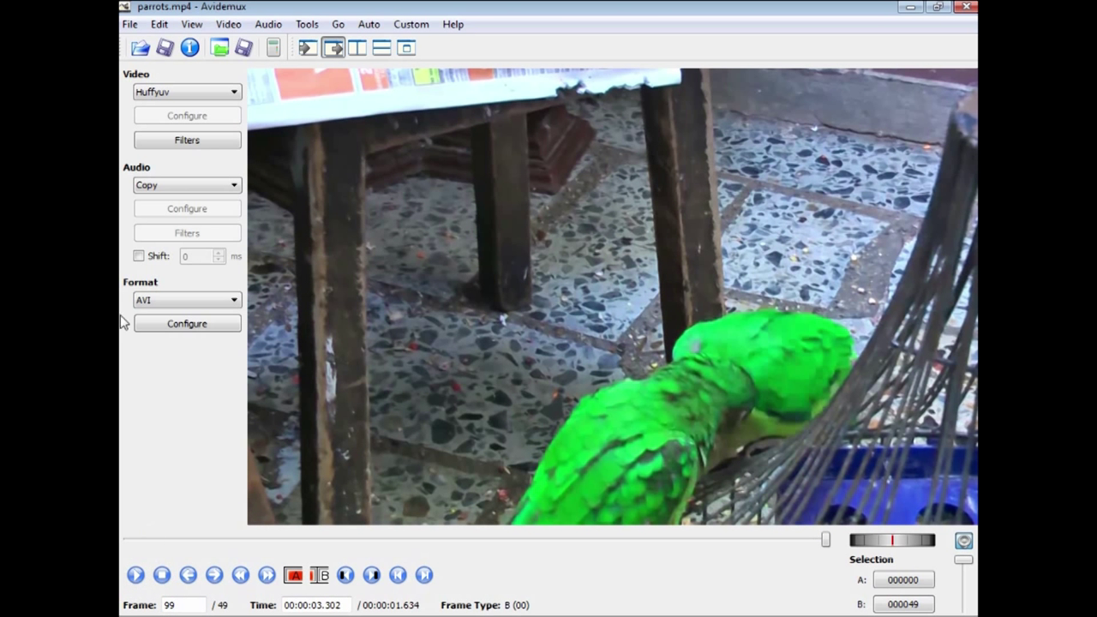
- Save the processed video as file '1' with All Files type in the slow mo folder
left_click(133, 25)
mouse_move(160, 83)
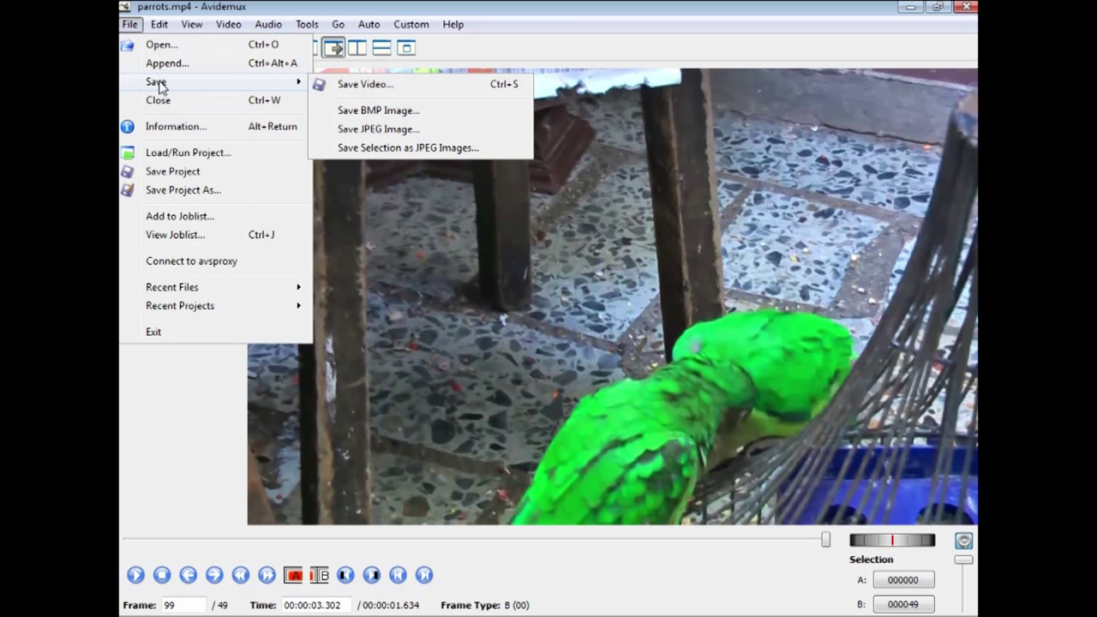
left_click(365, 85)
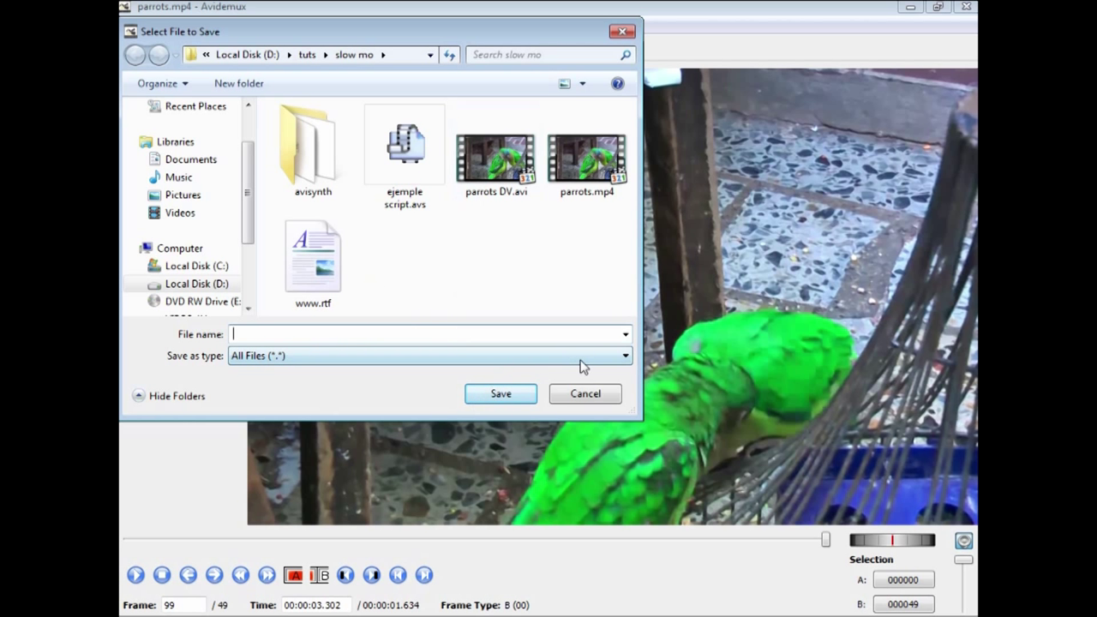
left_click(623, 356)
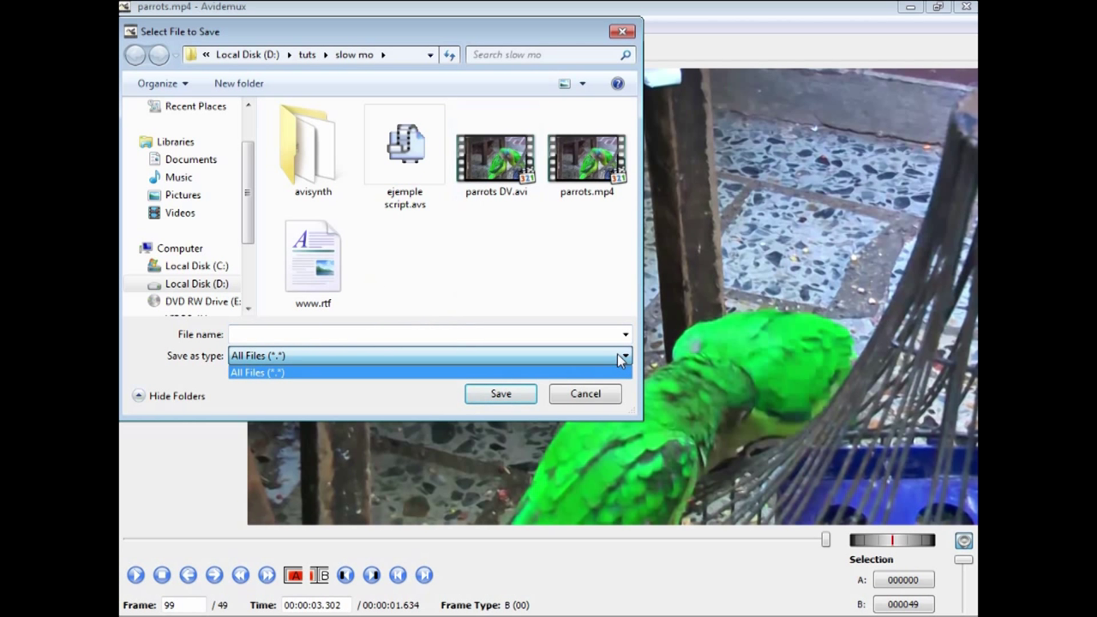
left_click(511, 397)
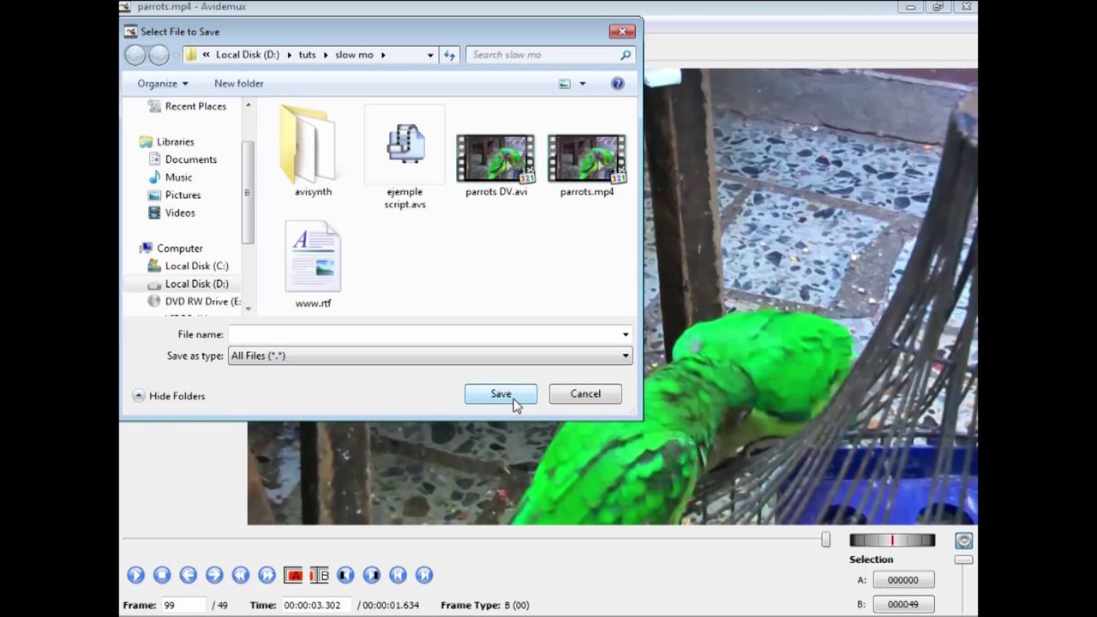
left_click(246, 335)
type("1")
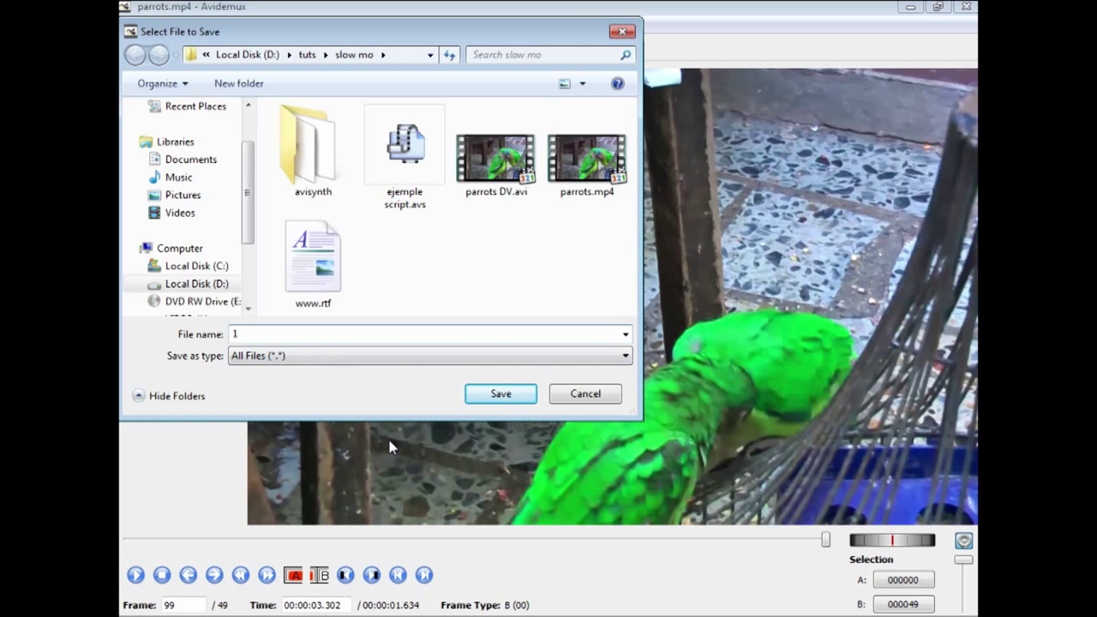
key("Return")
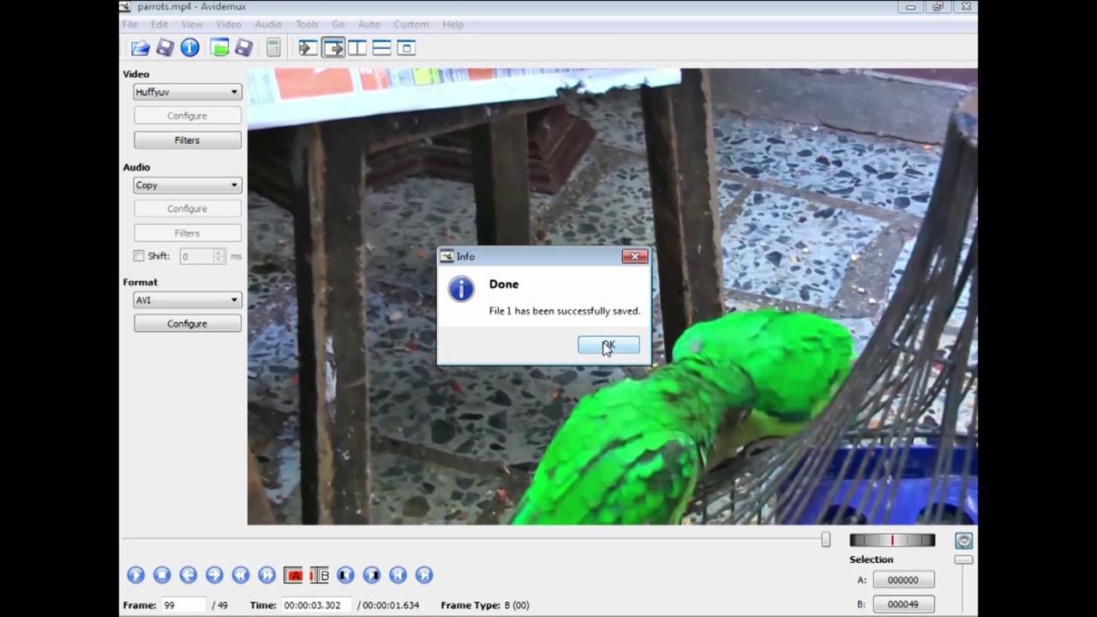
- Dismiss the save-complete message and copy the Virtualdub.1.9.11 line from the notes
left_click(607, 345)
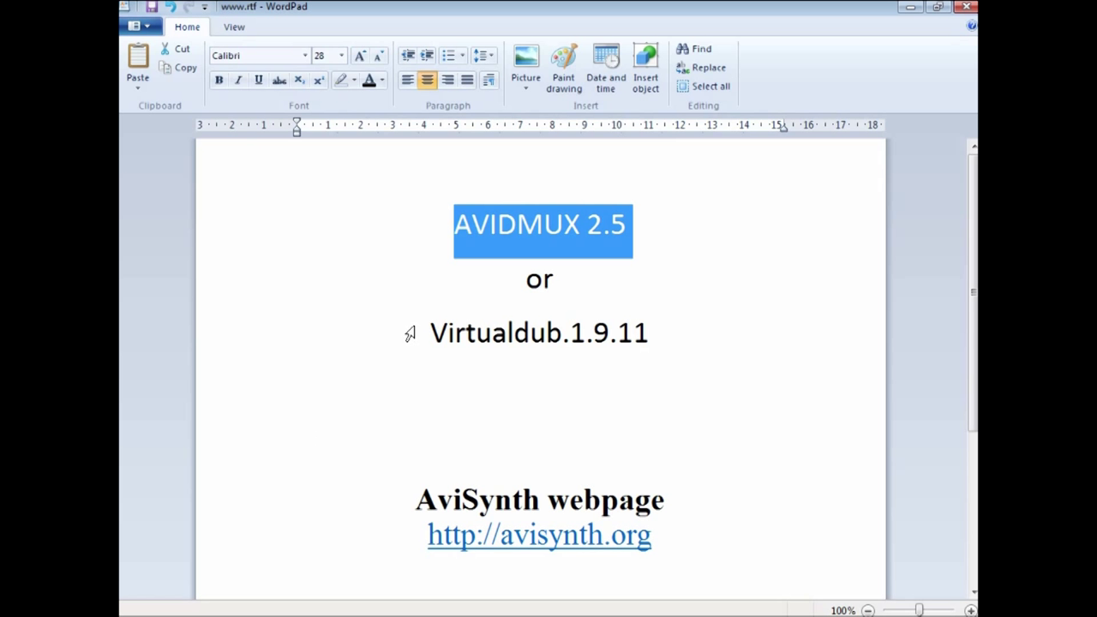
left_click(428, 369)
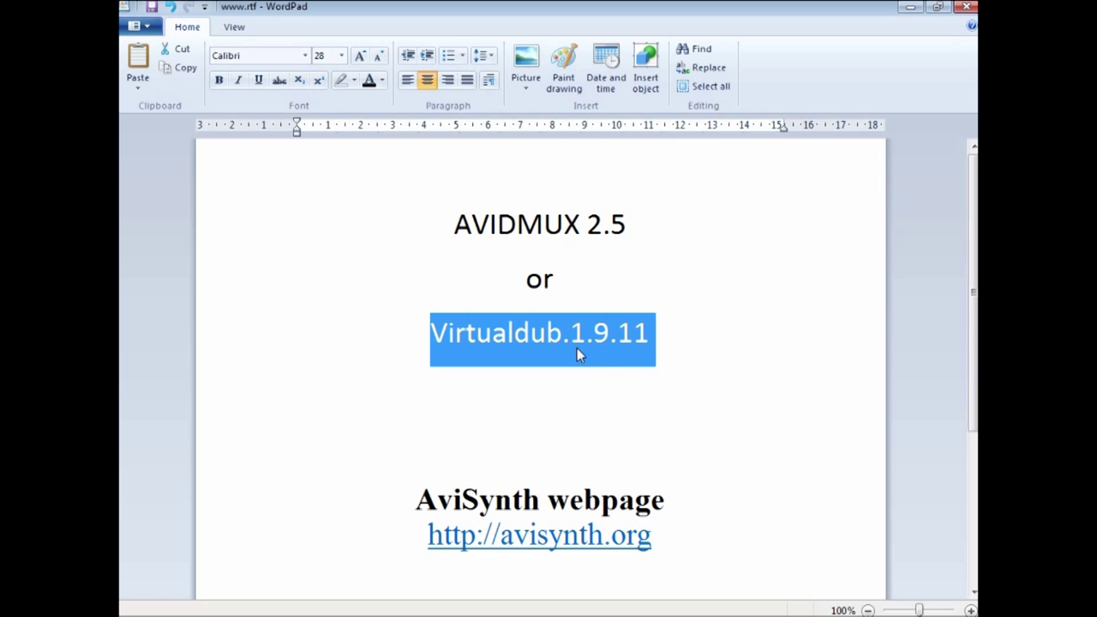
key("ctrl+c")
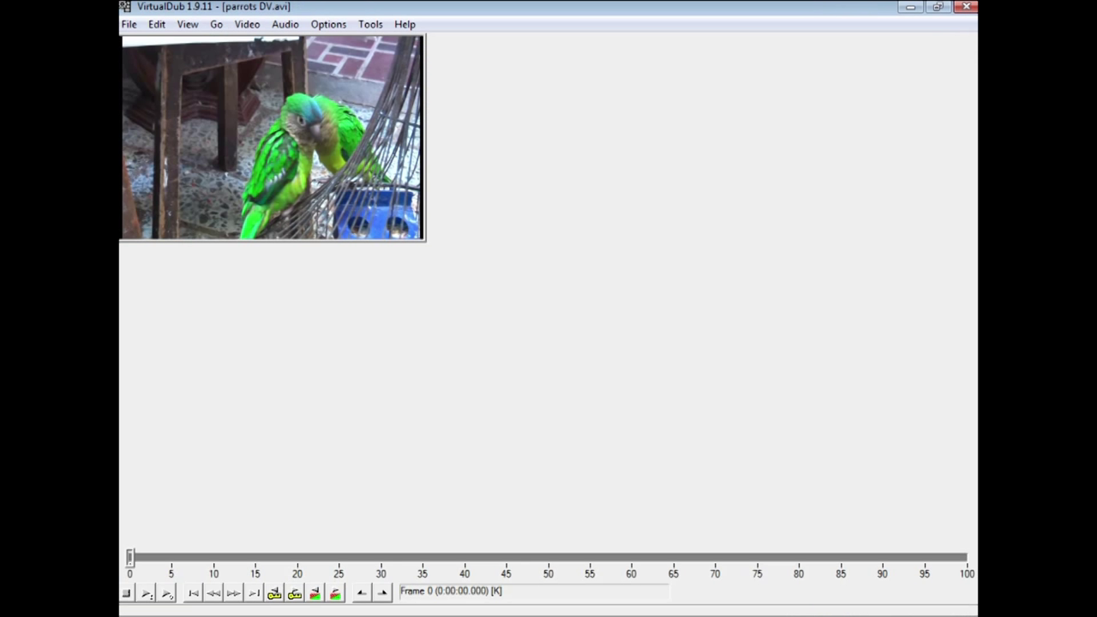
- Open parrots DV.avi in VirtualDub and set the preview zoom to 100%
left_click(129, 24)
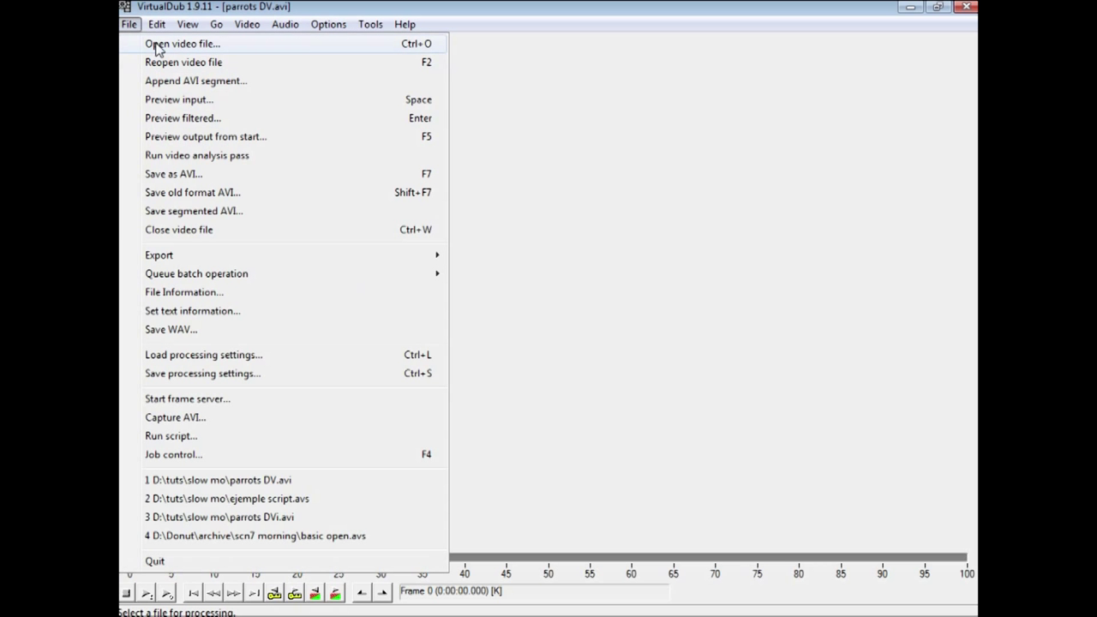
left_click(157, 44)
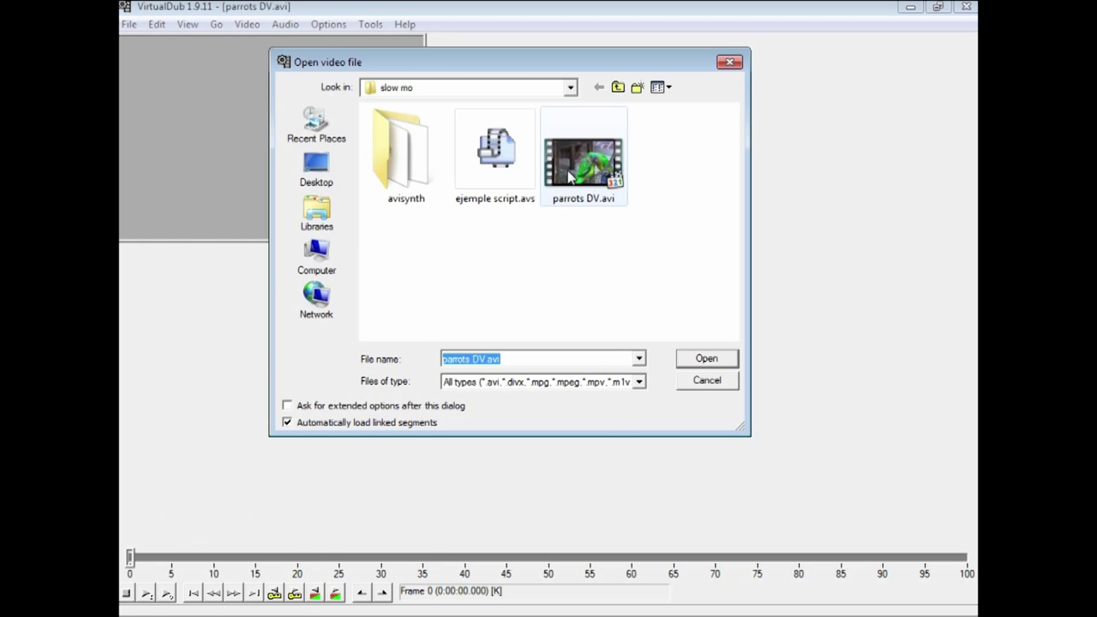
left_click(600, 176)
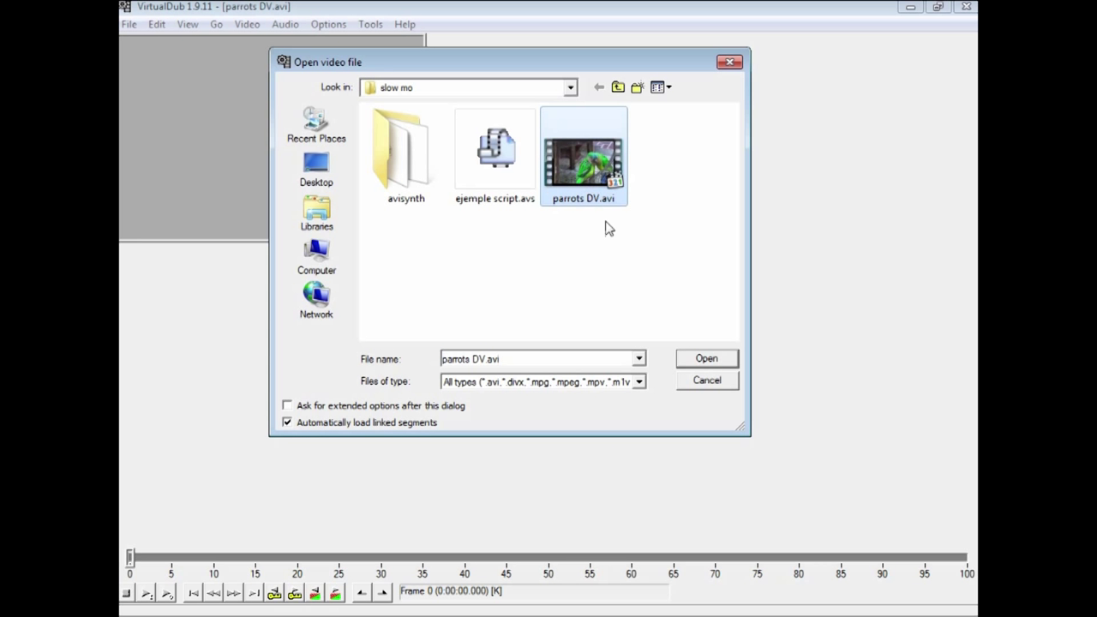
left_click(707, 361)
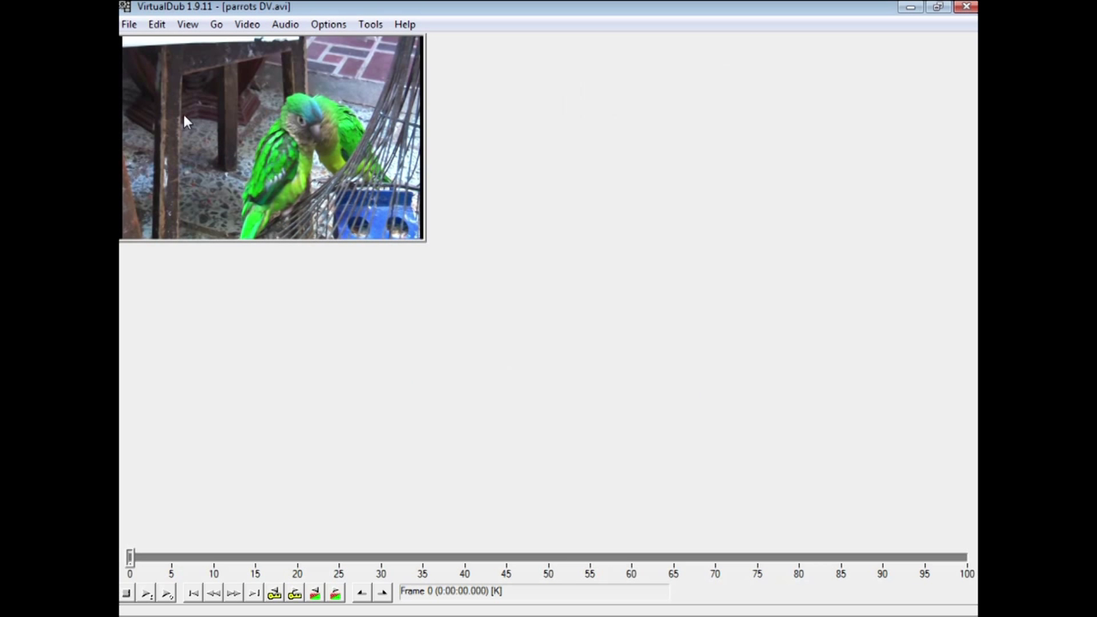
right_click(320, 182)
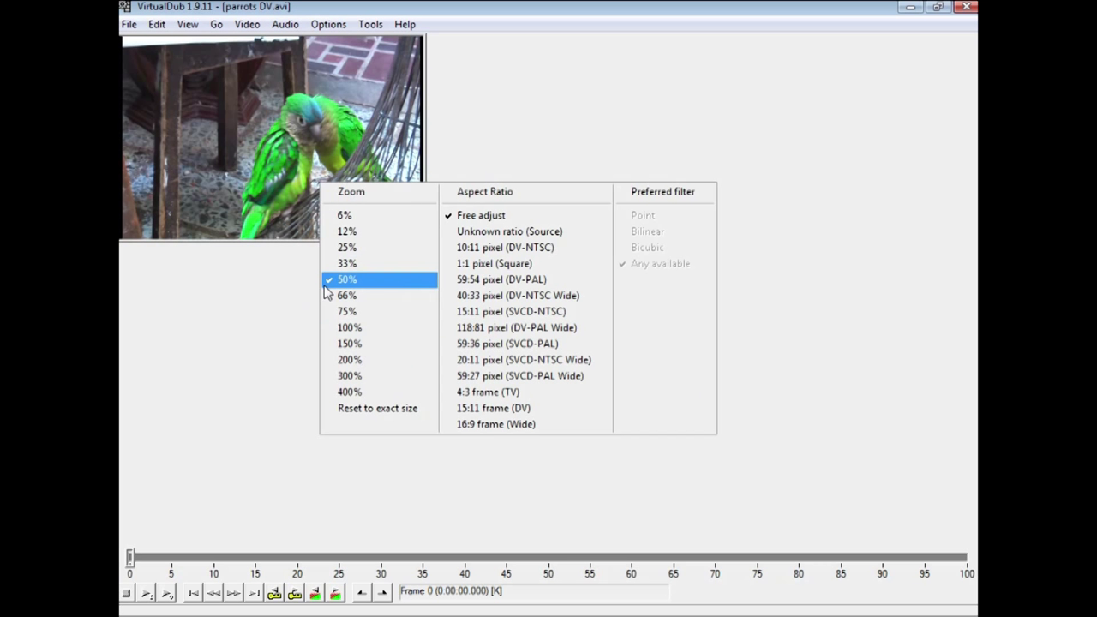
left_click(346, 328)
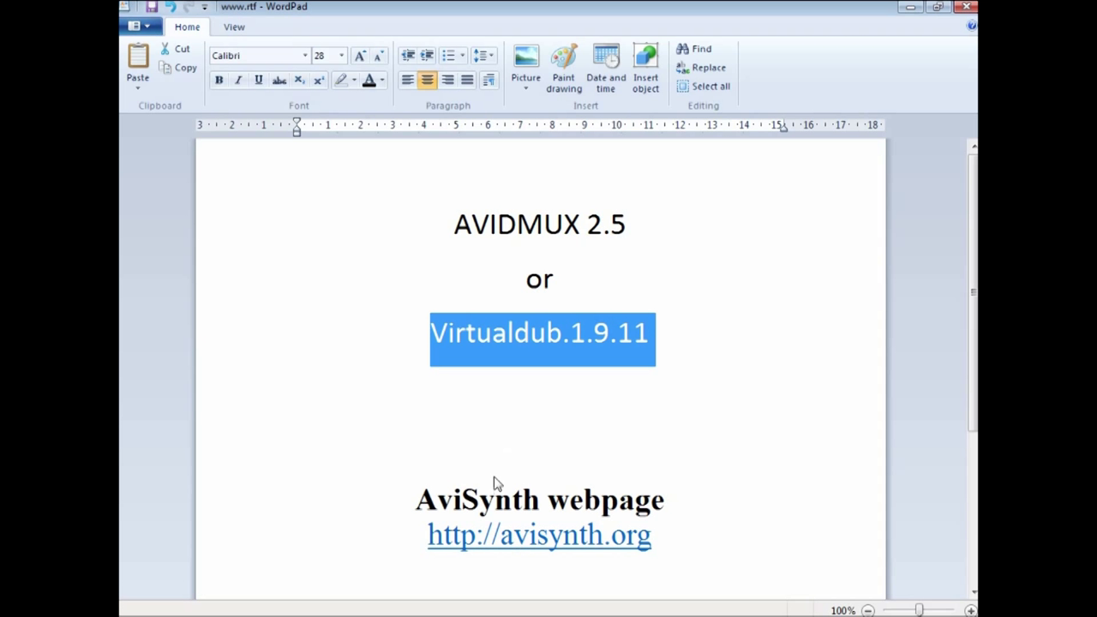
- Scroll to the MSU Frame Rate Conversion Filter note, follow its link, then switch to the slow mo folder
scroll(566, 387, "down", 3)
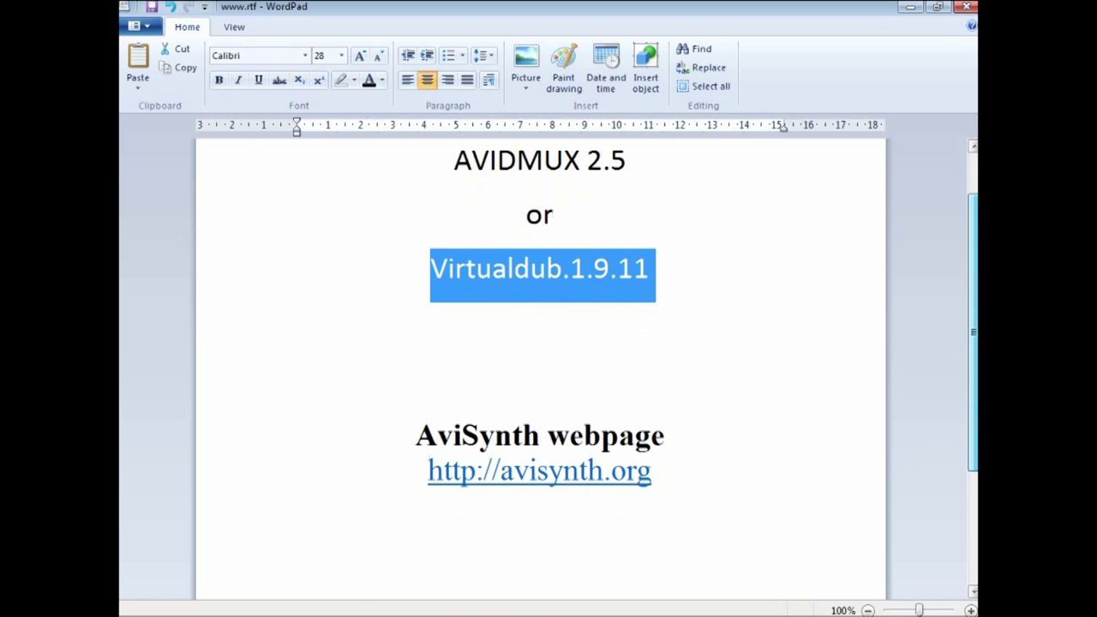
left_click(658, 375)
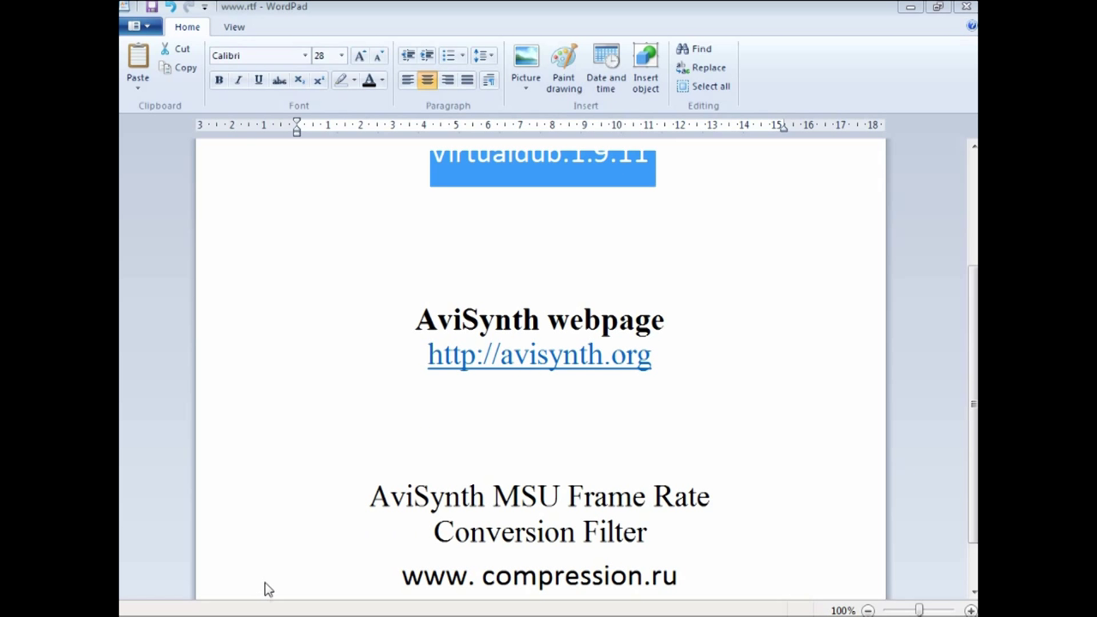
key("alt+Tab")
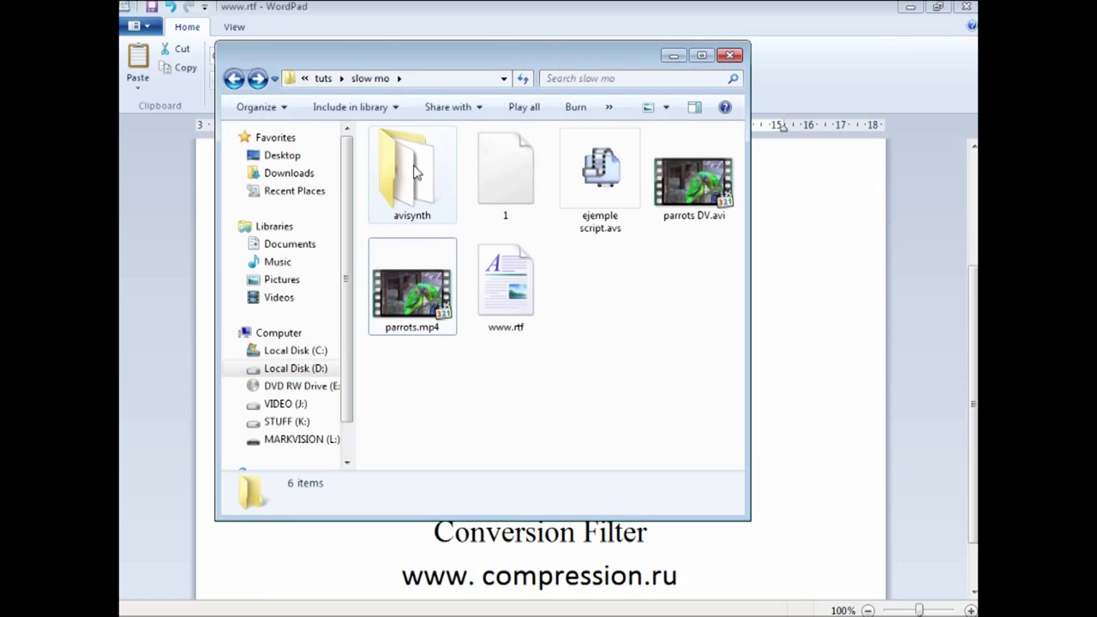
double_click(416, 171)
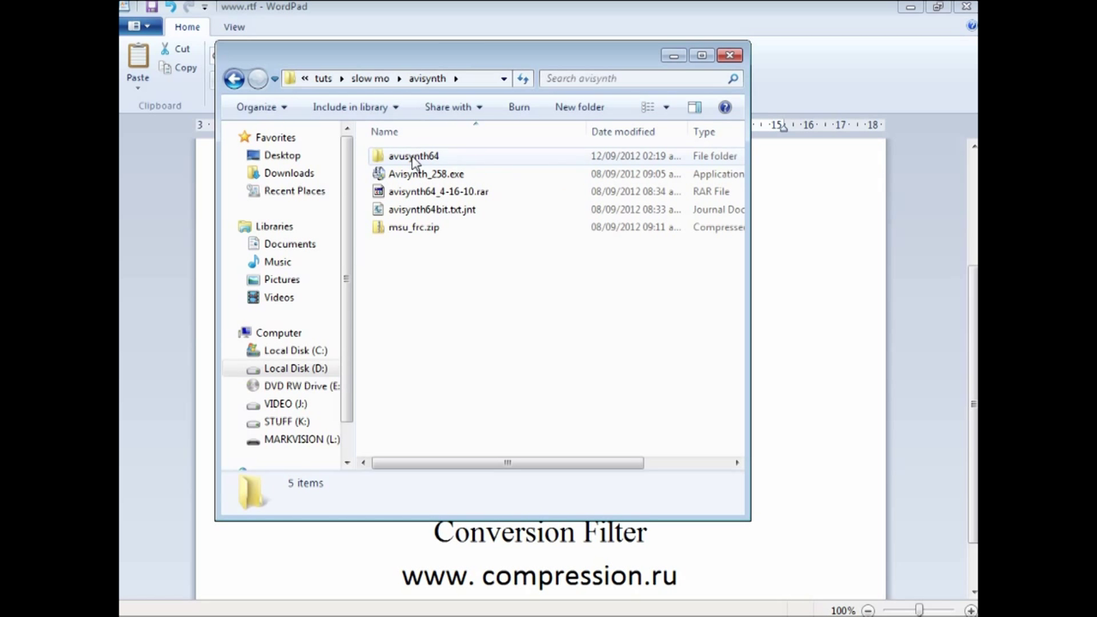
double_click(414, 163)
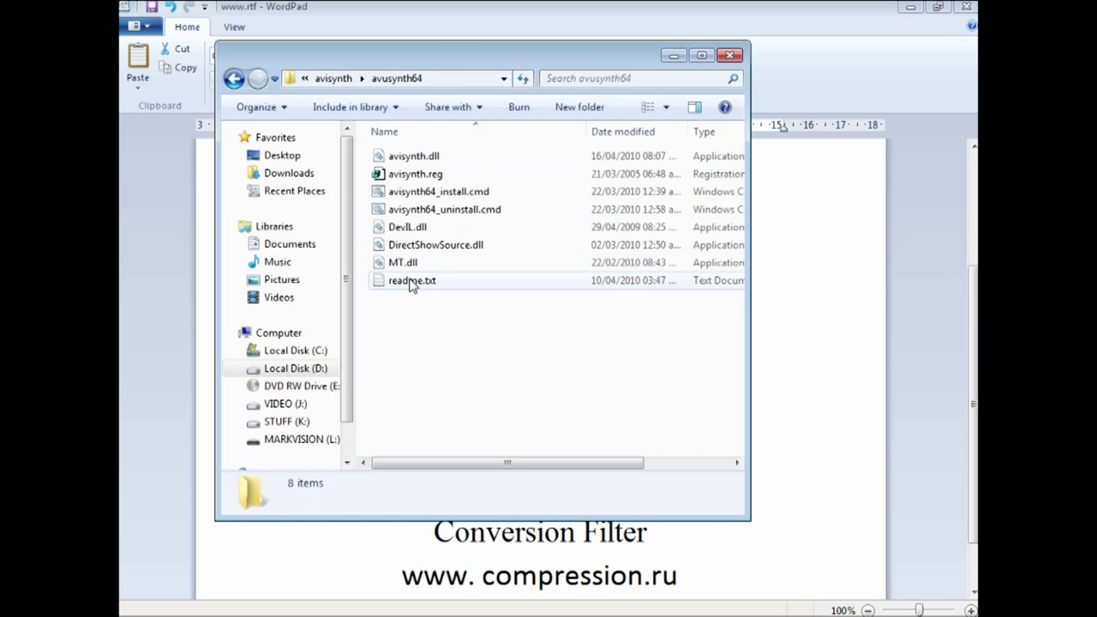
left_click(233, 78)
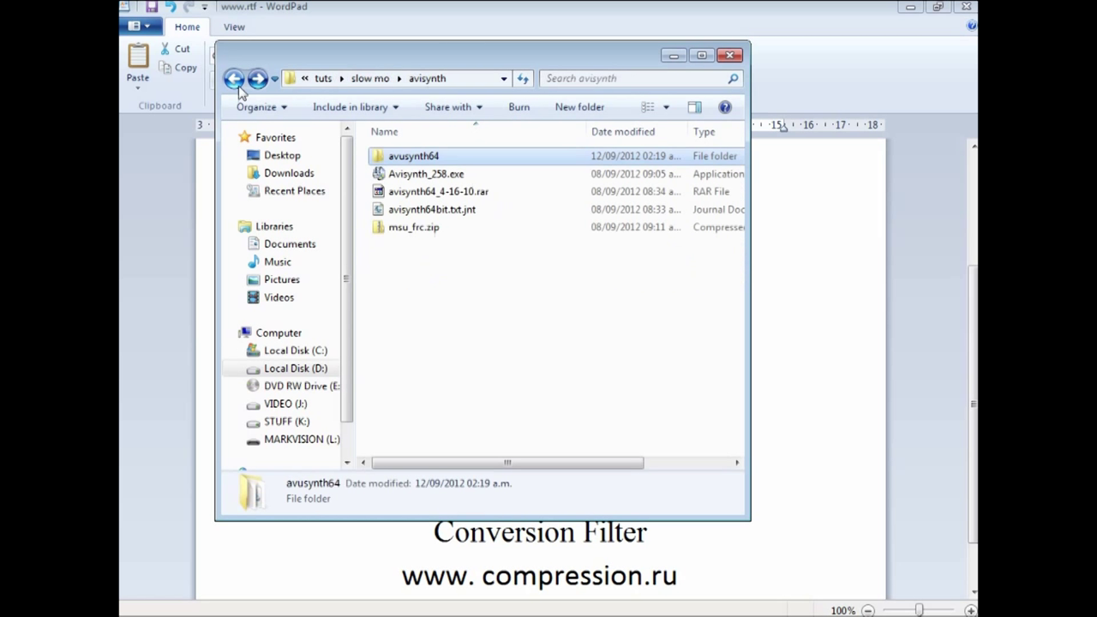
double_click(399, 163)
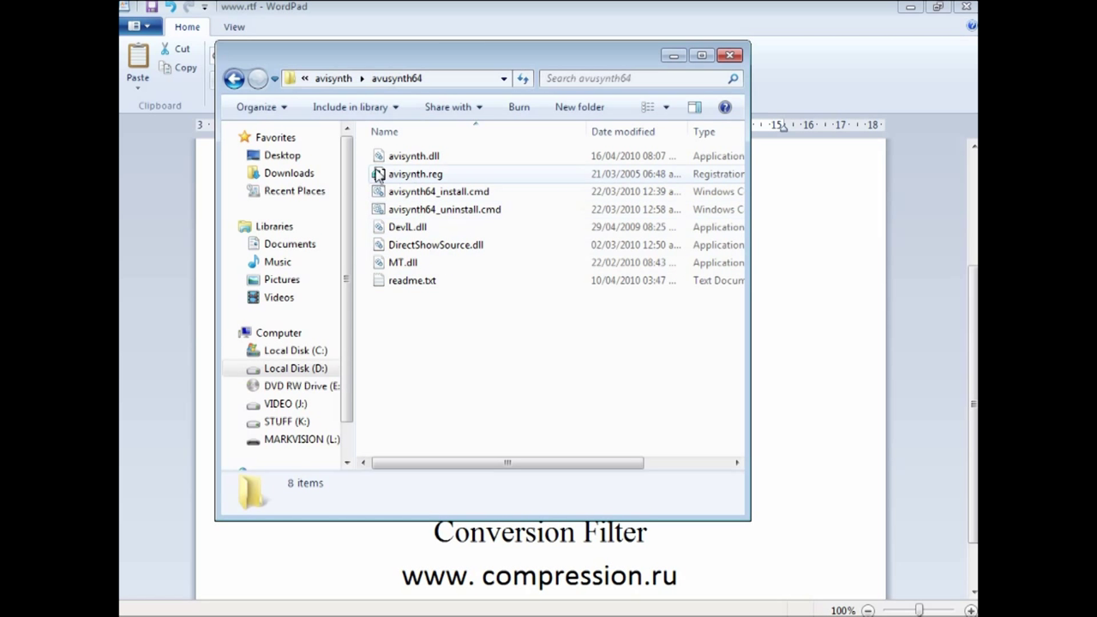
left_click(234, 79)
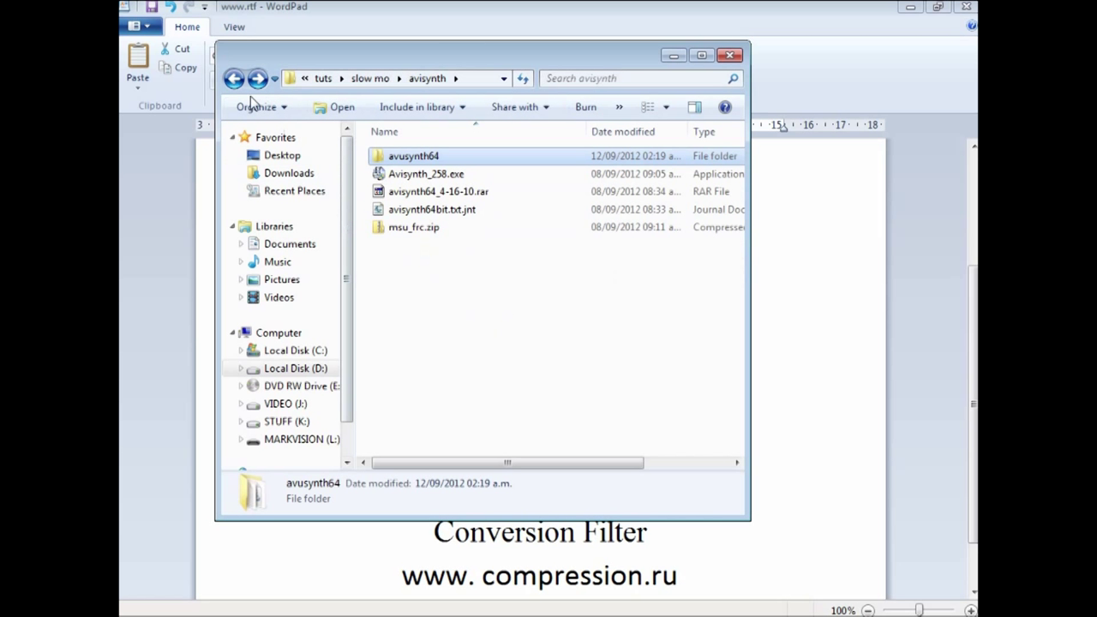
left_click(673, 57)
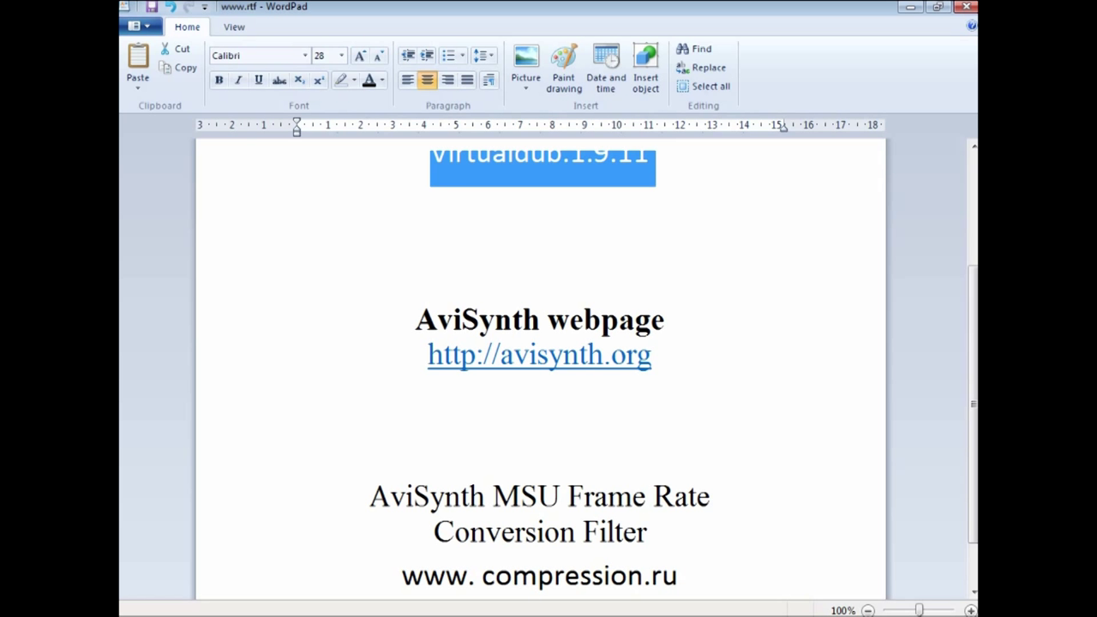
key("alt+Tab")
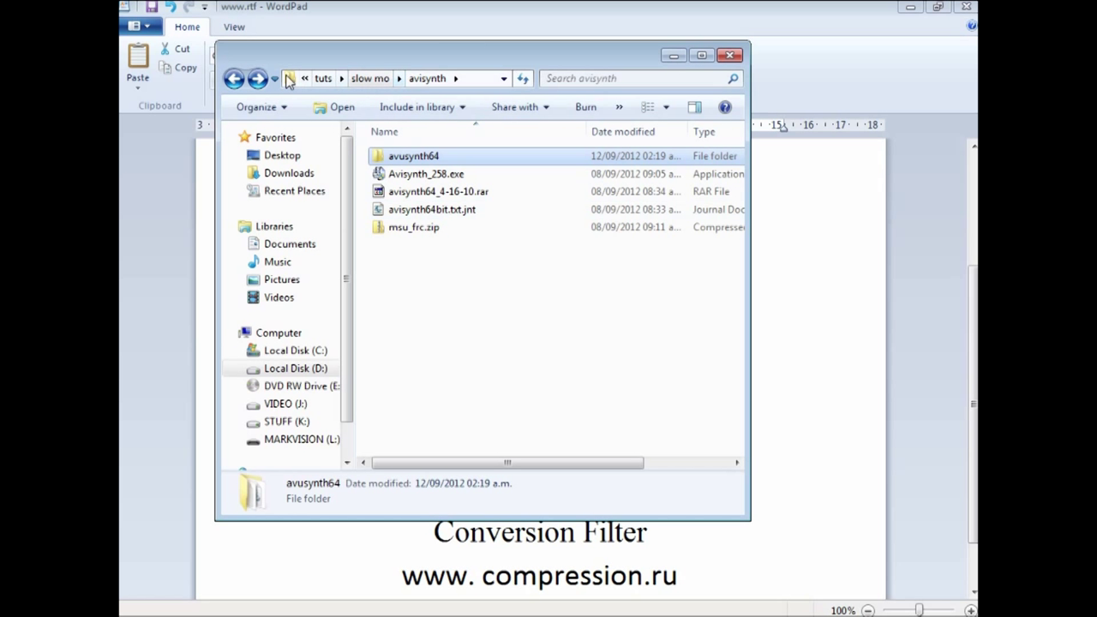
left_click(234, 78)
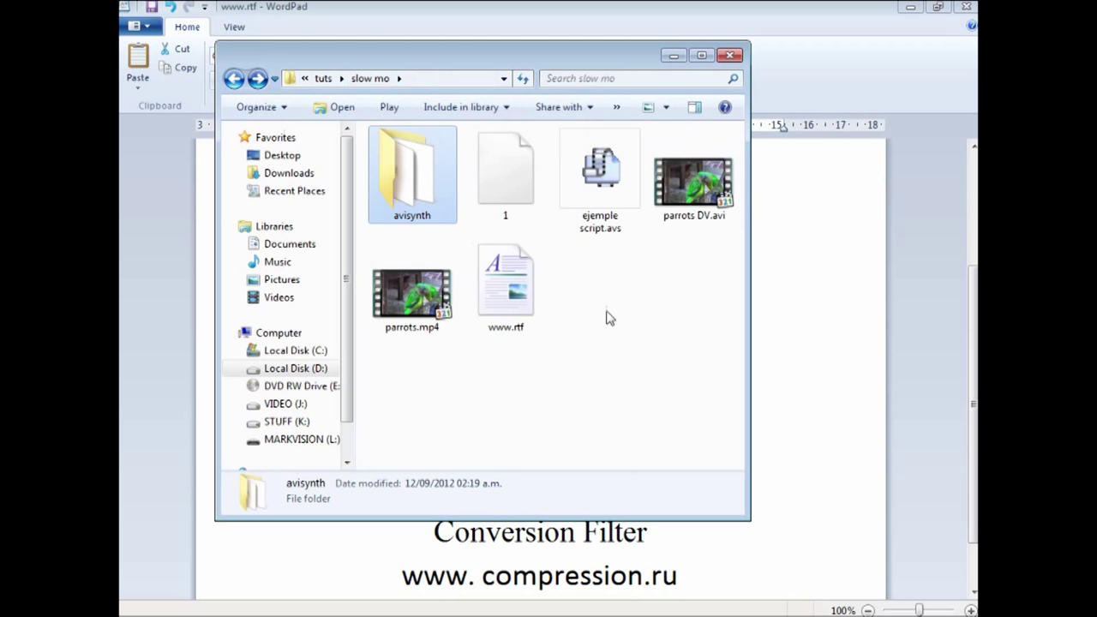
double_click(601, 176)
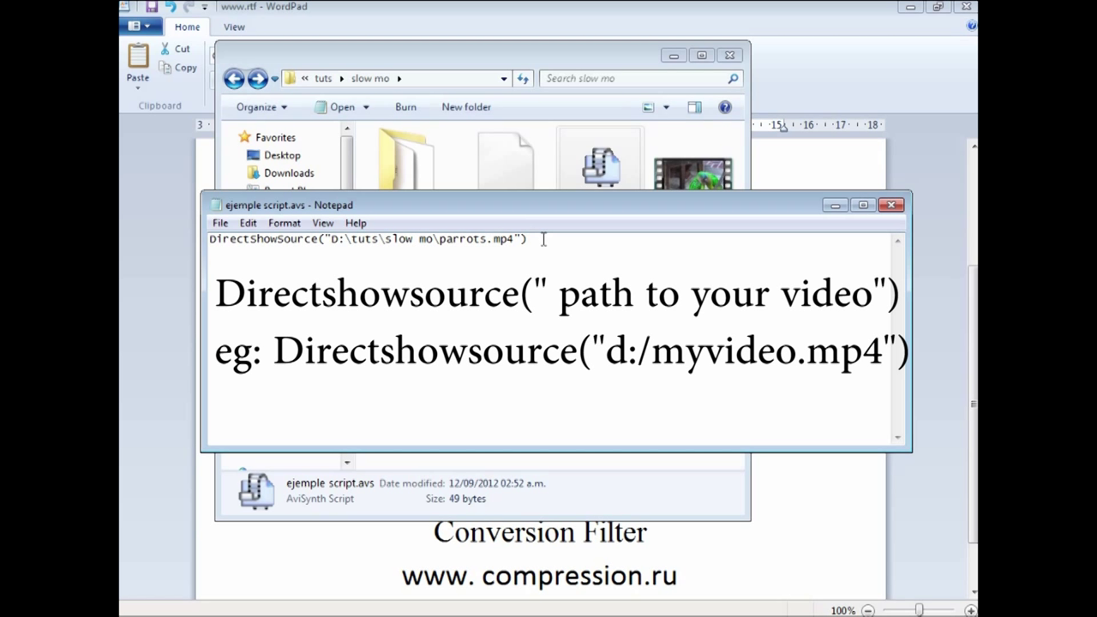
- Abandon the Save As with All Files type and close the AviSynth script in Notepad
left_click(224, 225)
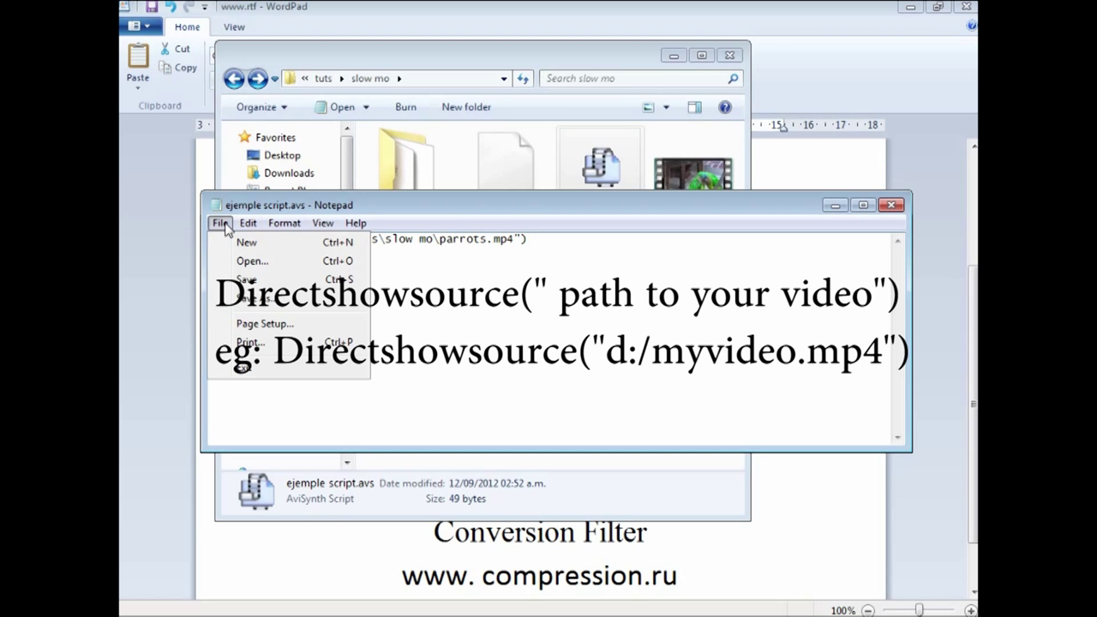
left_click(249, 298)
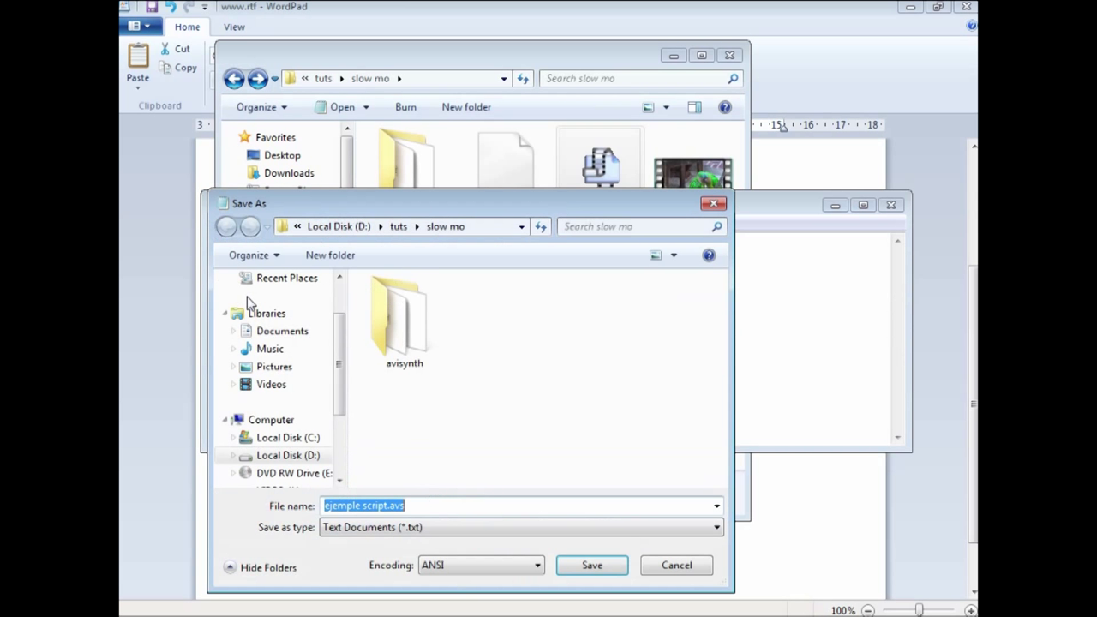
left_click(717, 528)
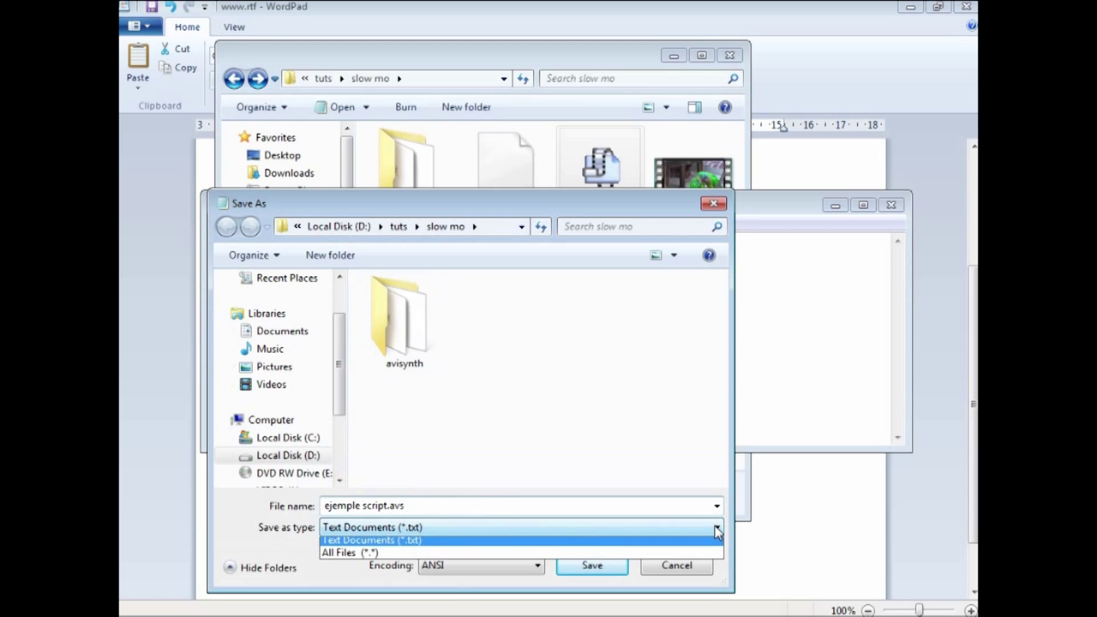
left_click(367, 557)
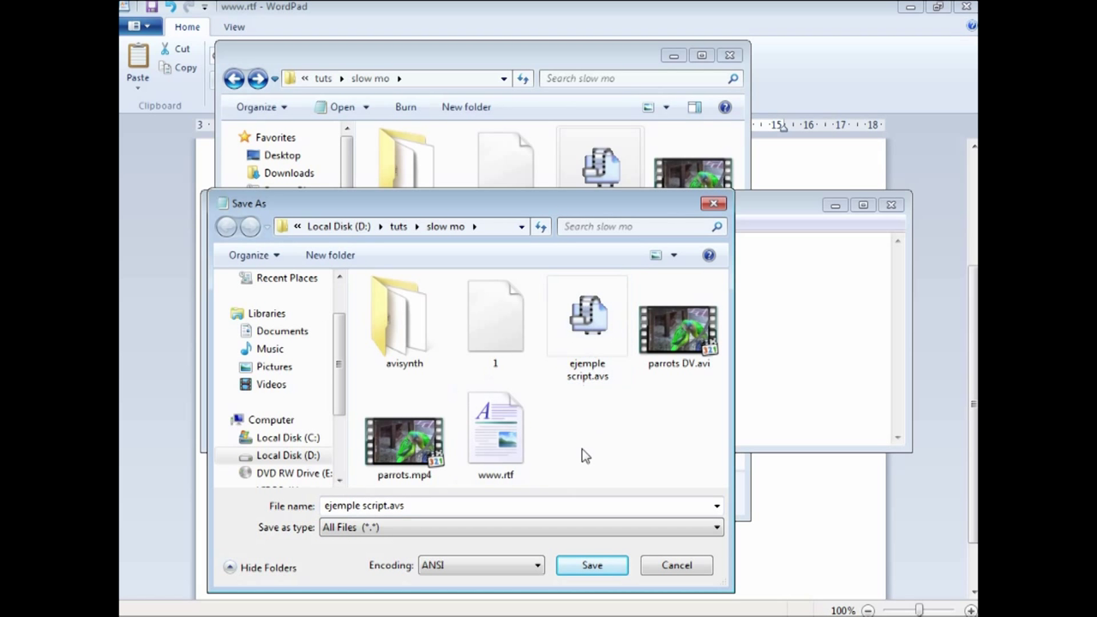
left_click(692, 567)
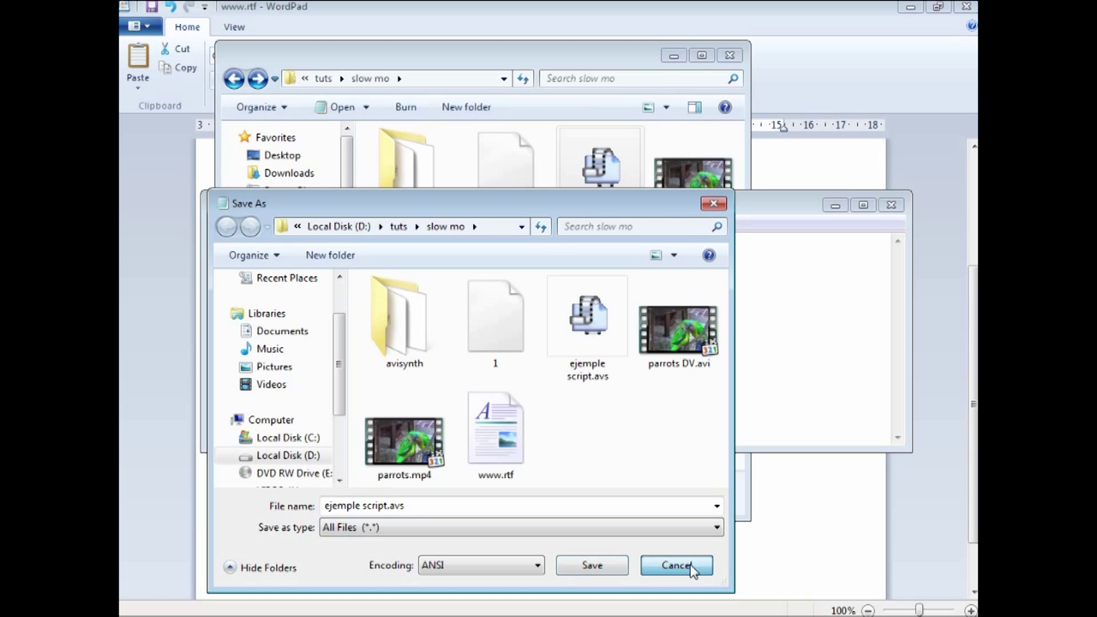
left_click(892, 208)
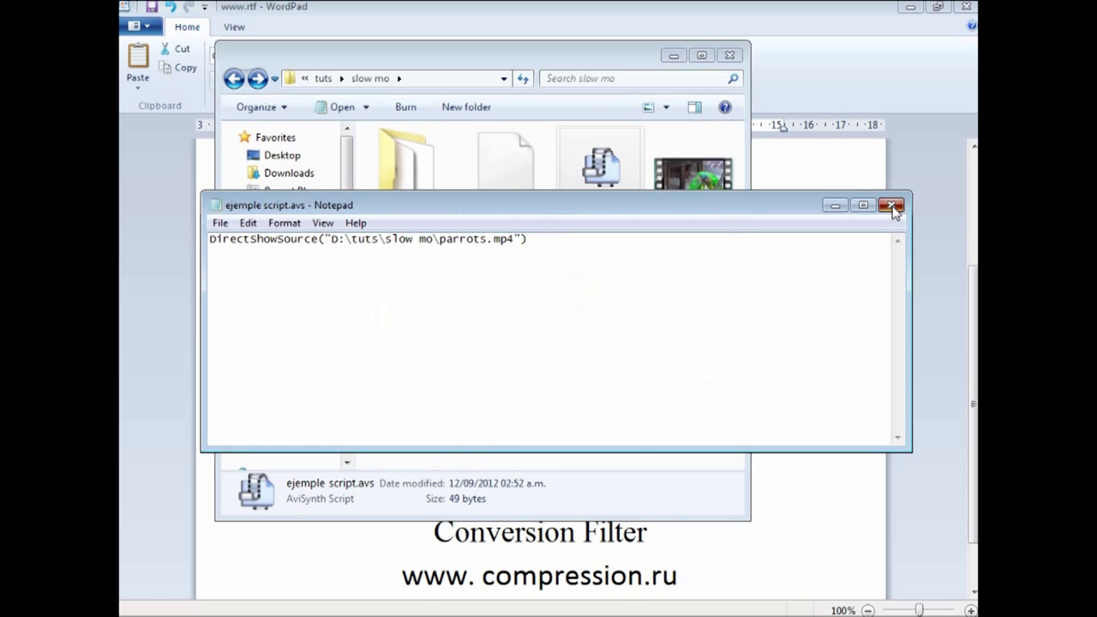
left_click(836, 206)
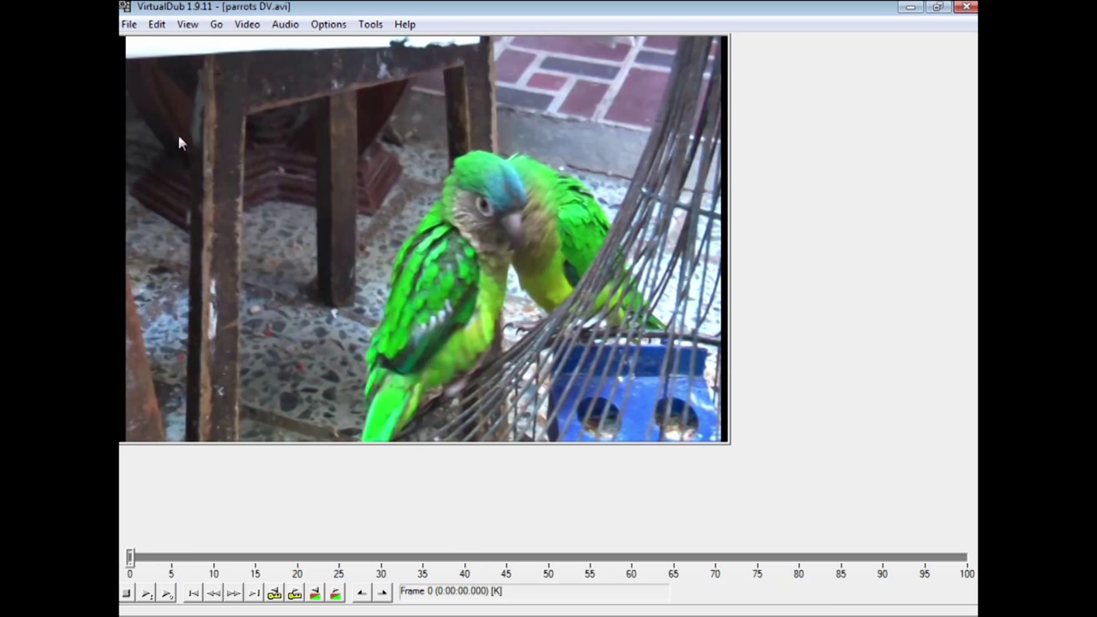
- Load ejemple script.avs as the video source and set the preview zoom to 66%
left_click(128, 24)
left_click(154, 43)
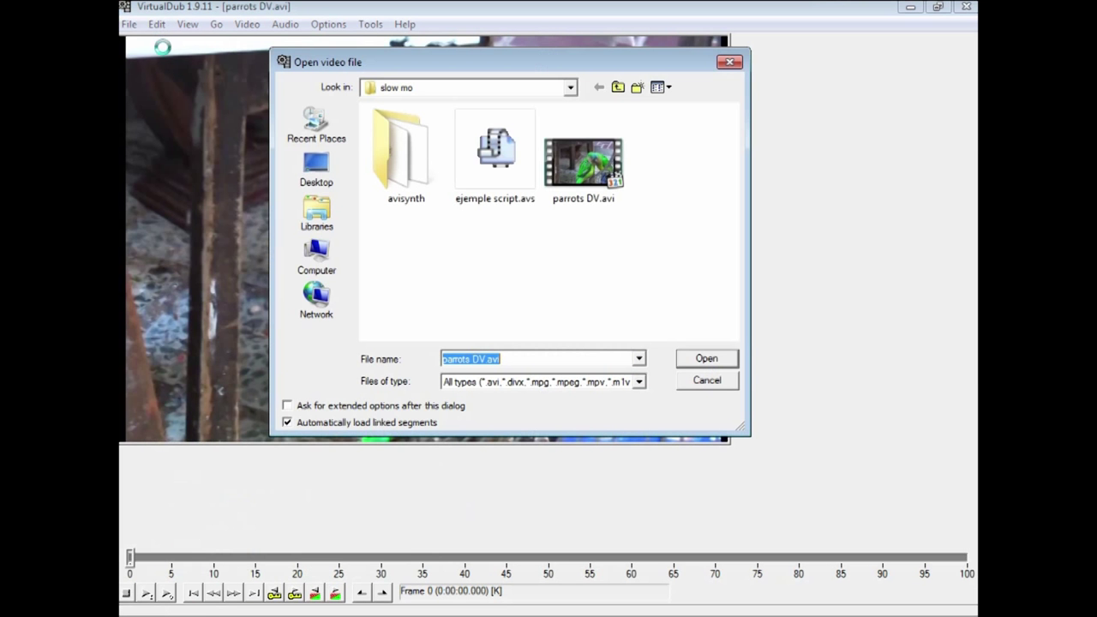
double_click(495, 154)
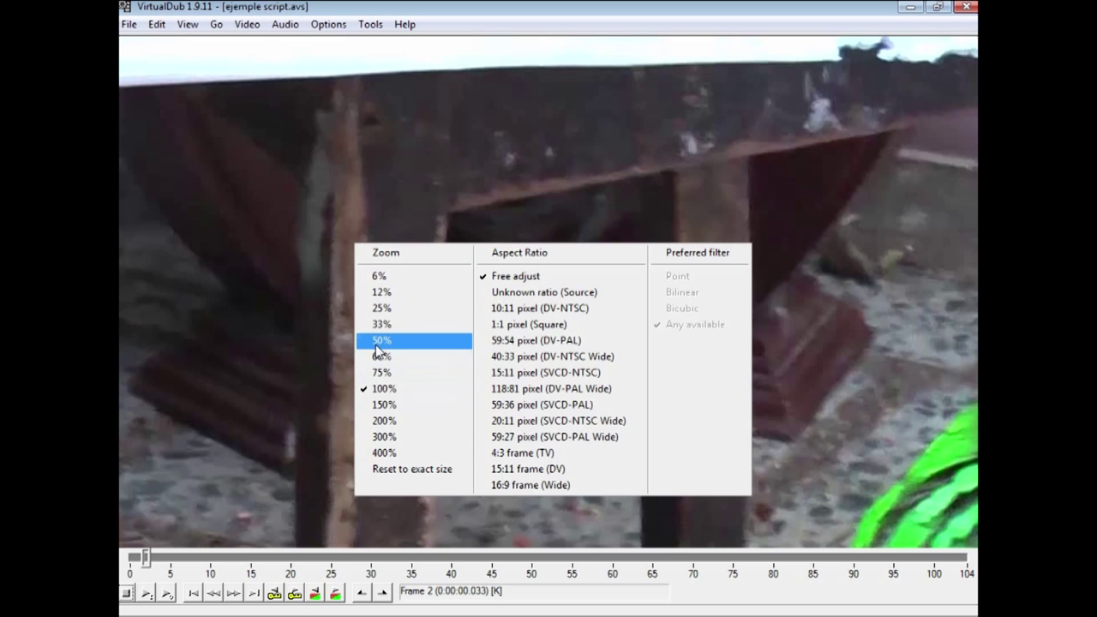
left_click(387, 342)
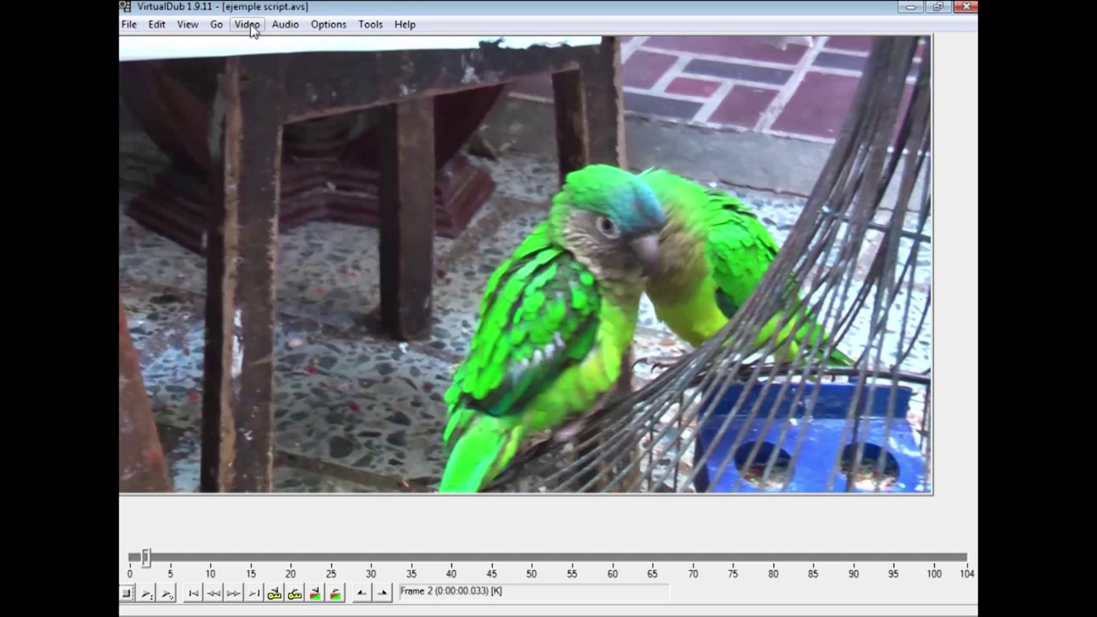
left_click(249, 26)
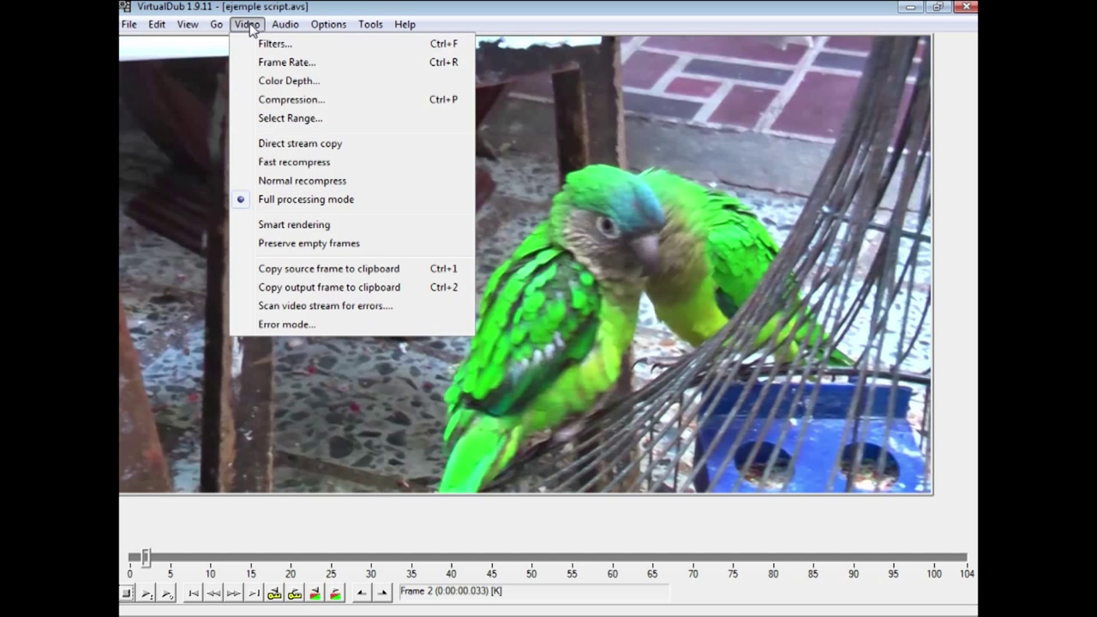
left_click(273, 43)
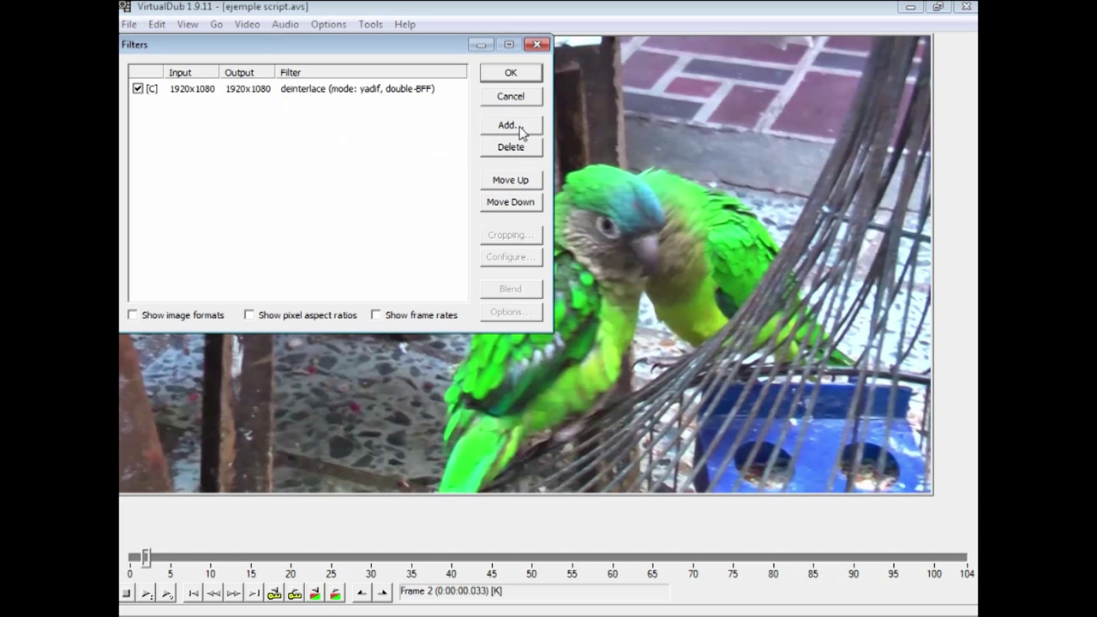
left_click(511, 126)
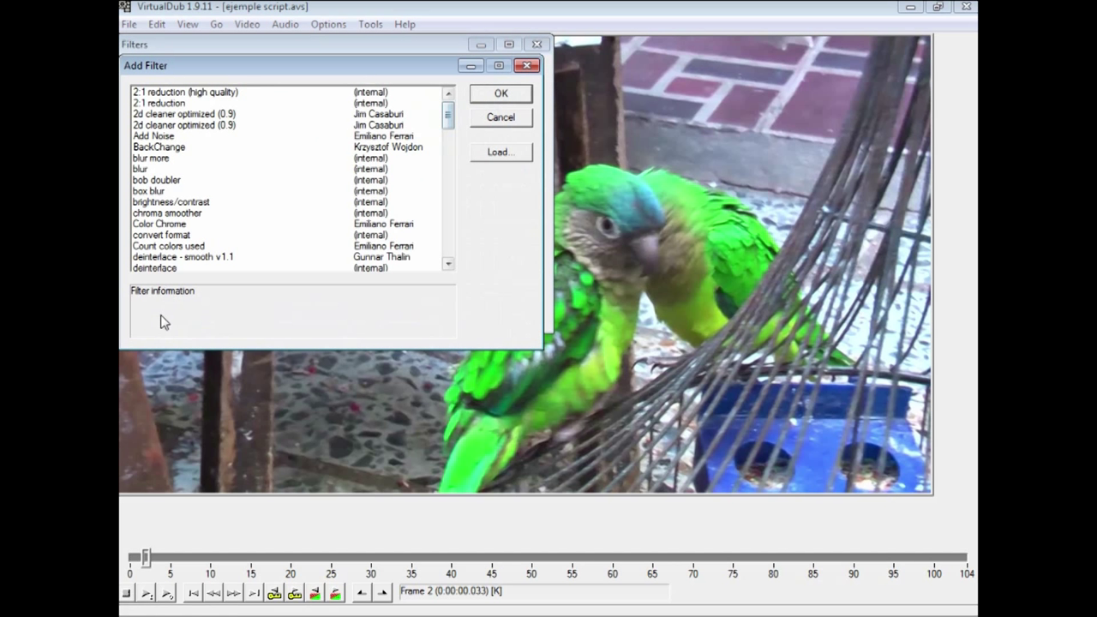
left_click(447, 264)
left_click(157, 257)
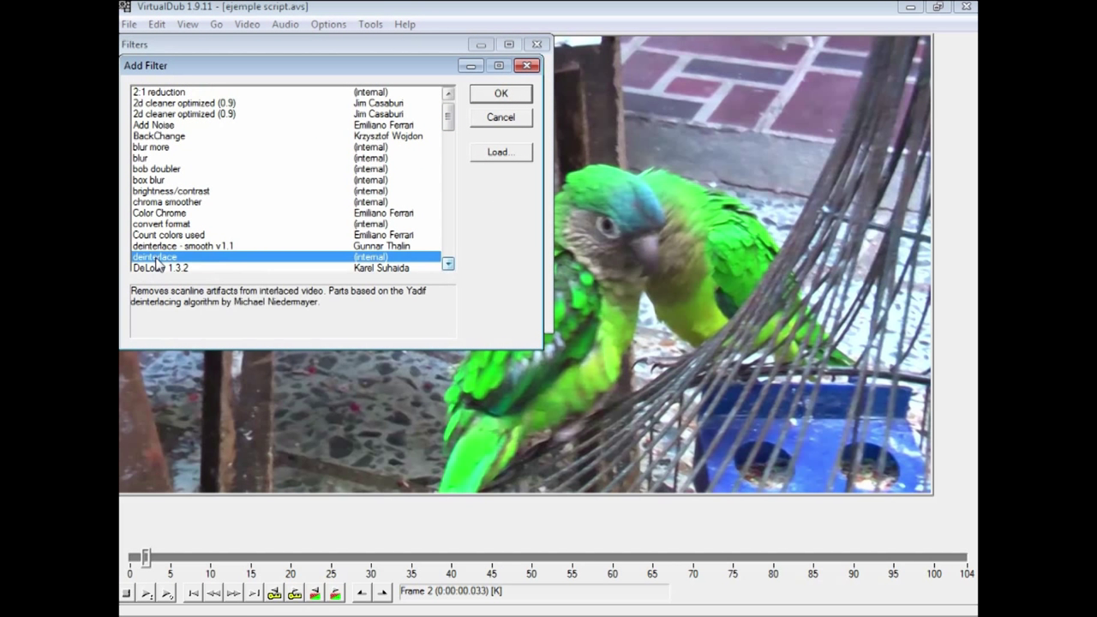
left_click(501, 92)
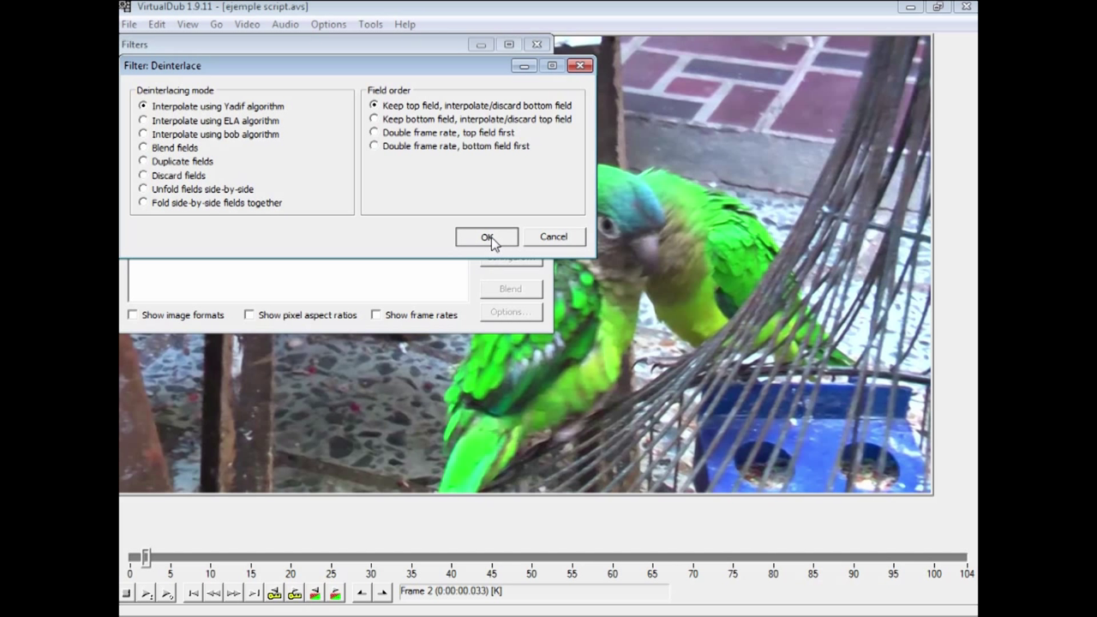
left_click(374, 133)
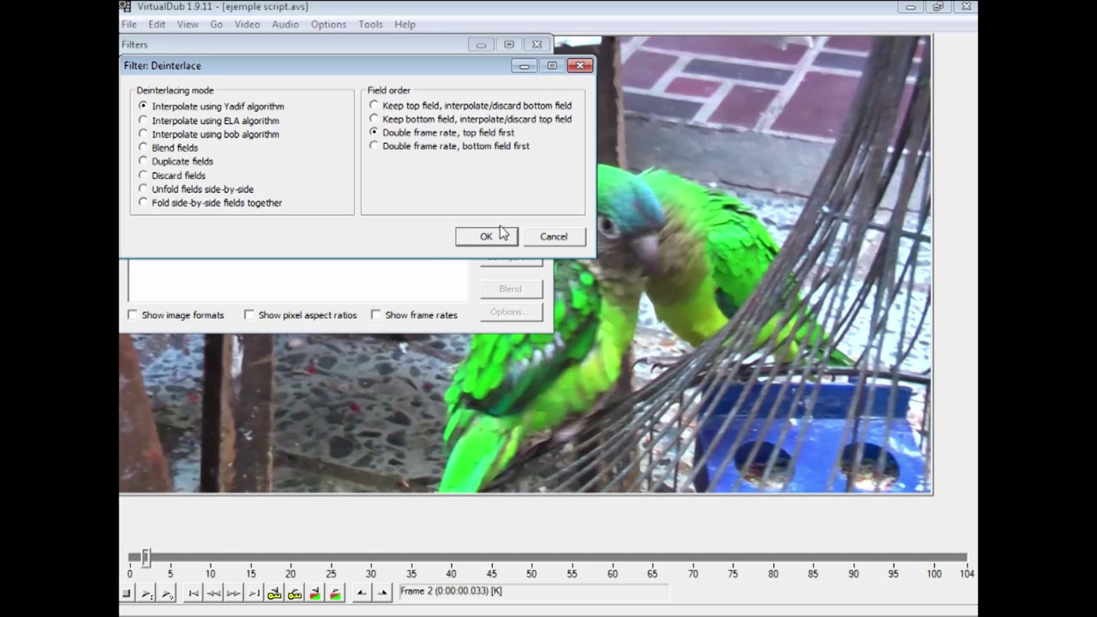
left_click(487, 238)
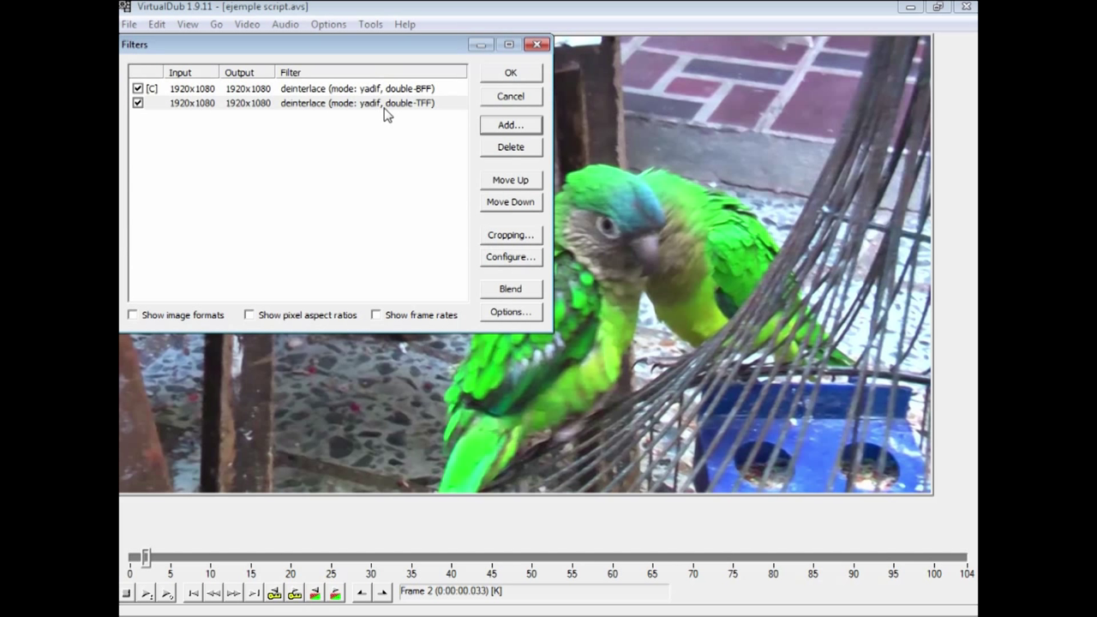
left_click(199, 102)
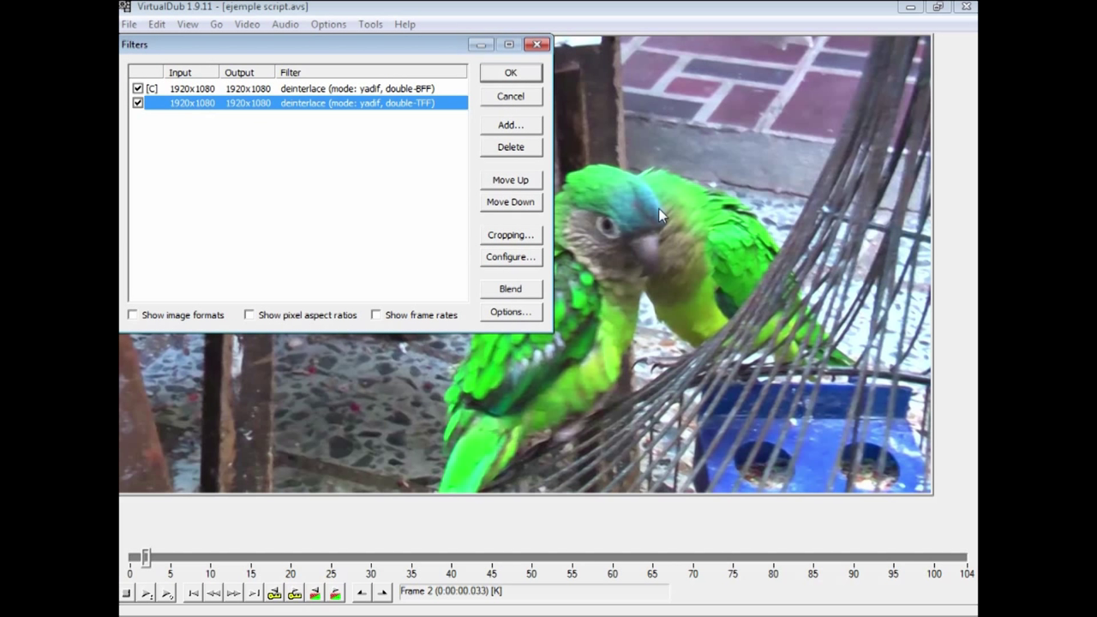
left_click(516, 149)
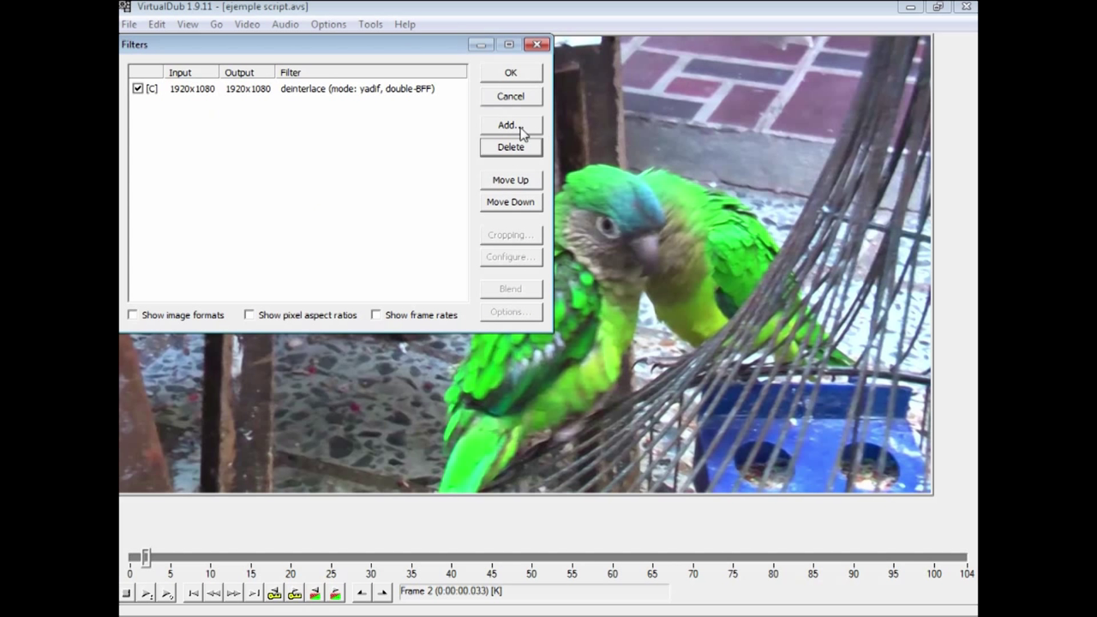
left_click(510, 76)
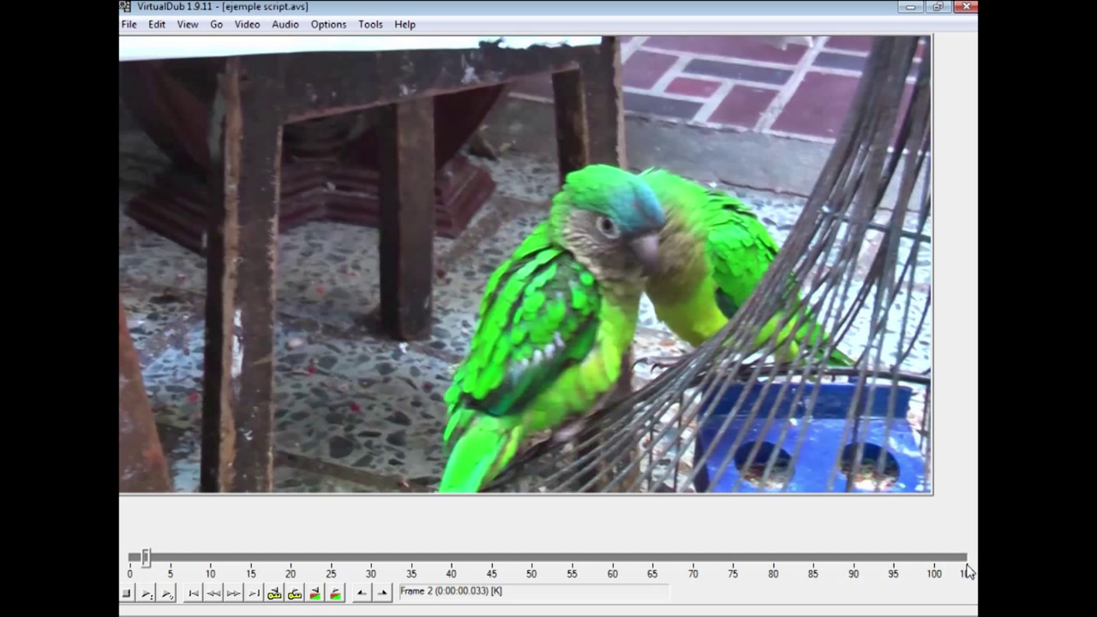
- With the preview at frame 21, set video compression to the Lagarith lossless codec
left_click_drag(147, 557, 226, 557)
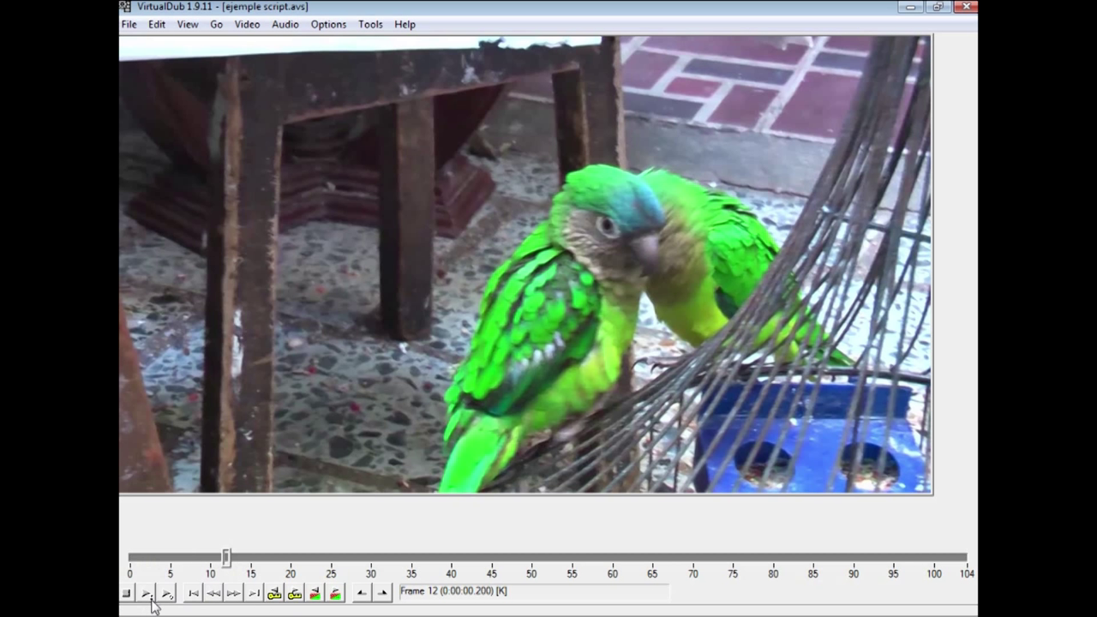
left_click(302, 558)
left_click(129, 25)
mouse_move(248, 25)
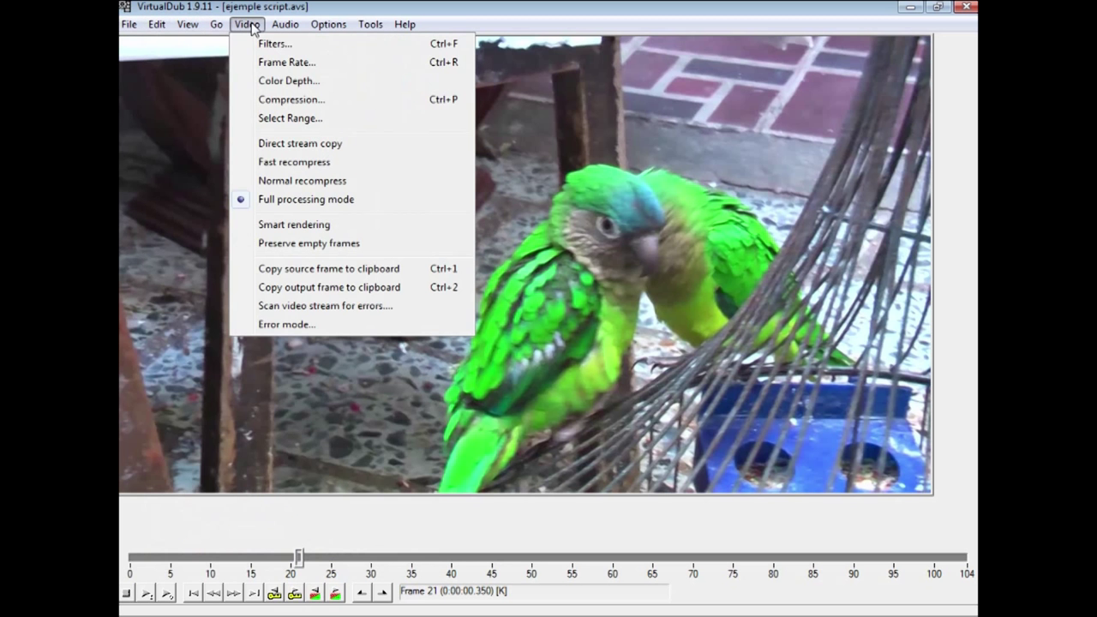
left_click(291, 101)
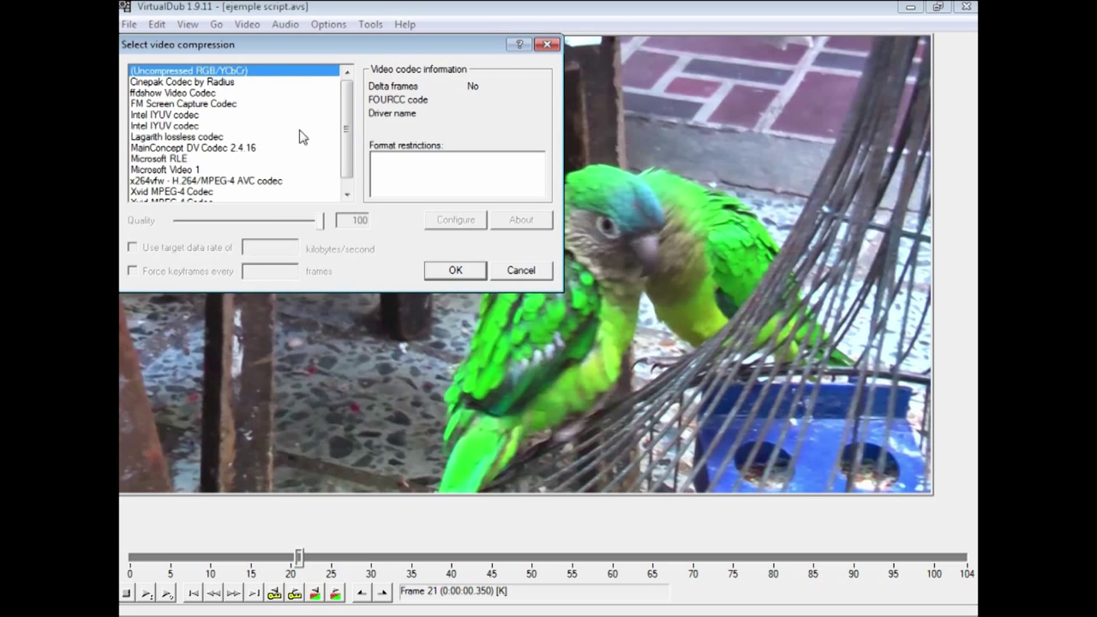
left_click(161, 137)
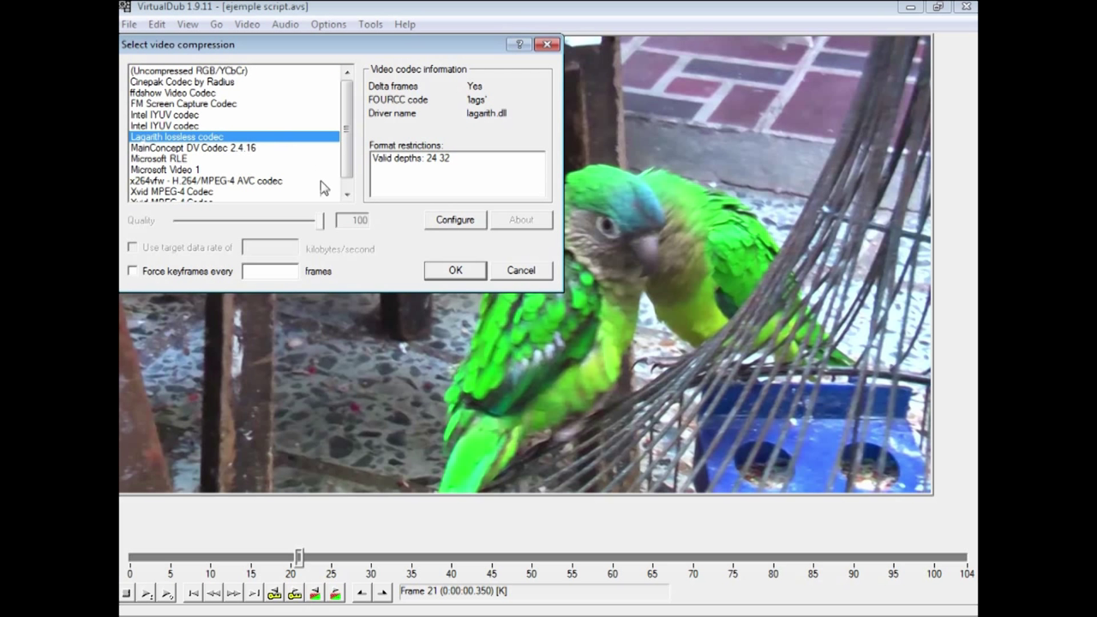
left_click(455, 271)
- Save as AVI under the existing name ejemple script.avi to render the deinterlaced clip
left_click(129, 24)
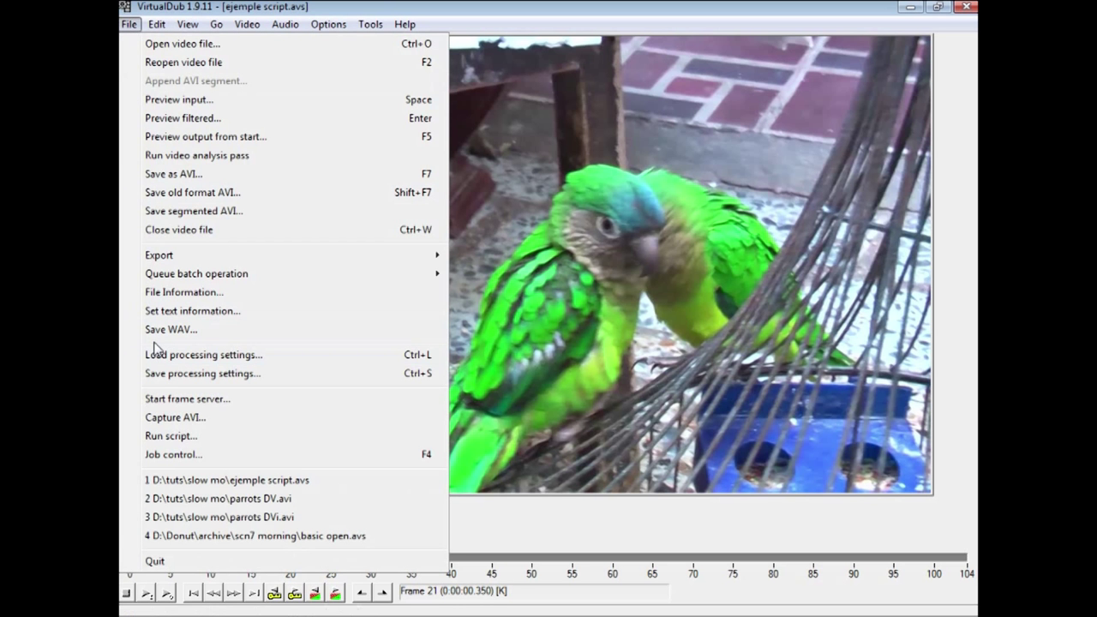
left_click(171, 176)
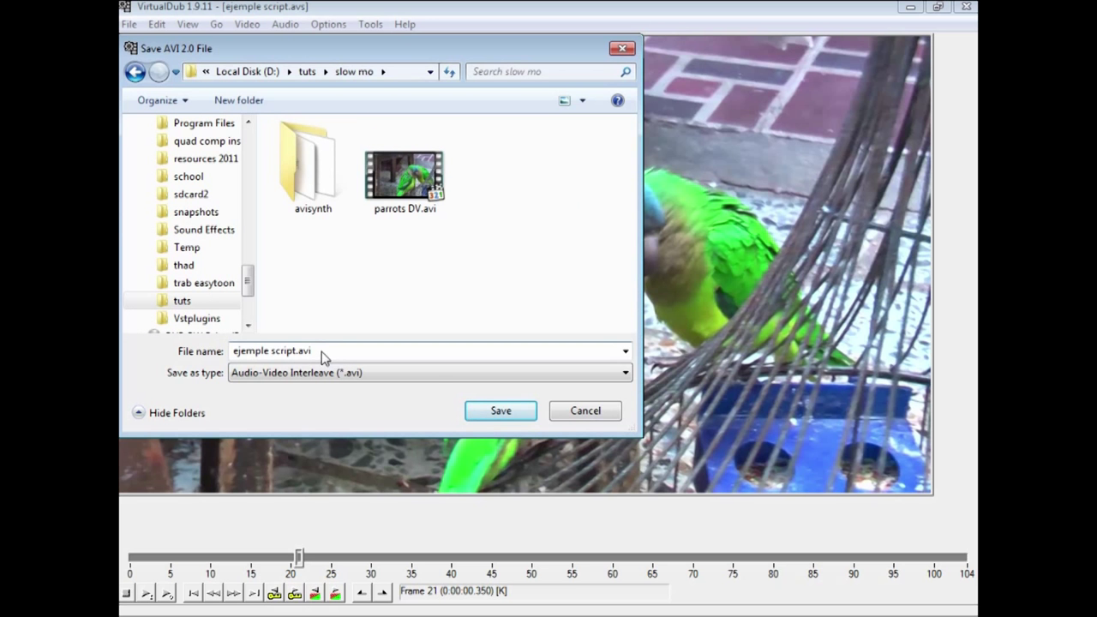
left_click(503, 411)
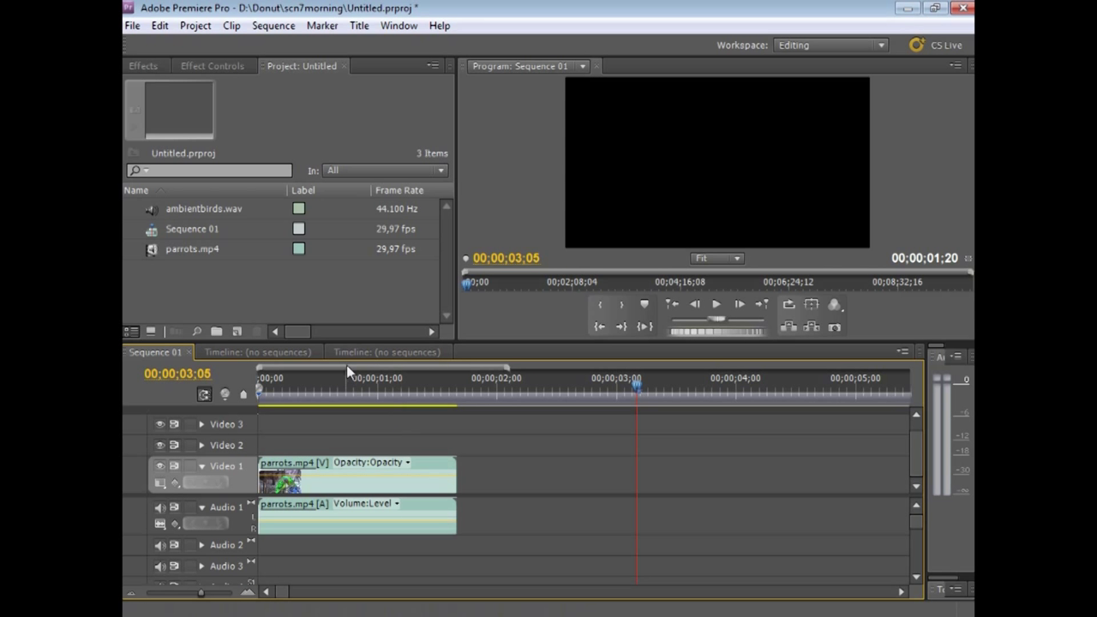
- Import ejemple script.avi into the Premiere Pro project
double_click(195, 274)
left_click(405, 176)
left_click(500, 392)
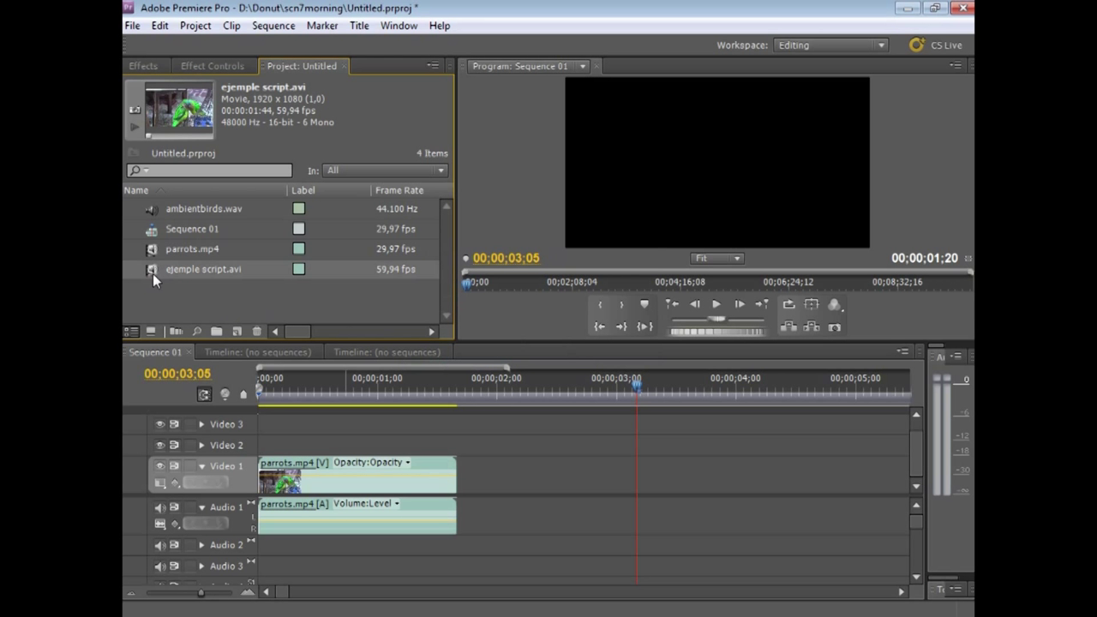
- Try ejemple script.avi on the Video 1 track, then delete it from the timeline
left_click_drag(151, 269, 509, 473)
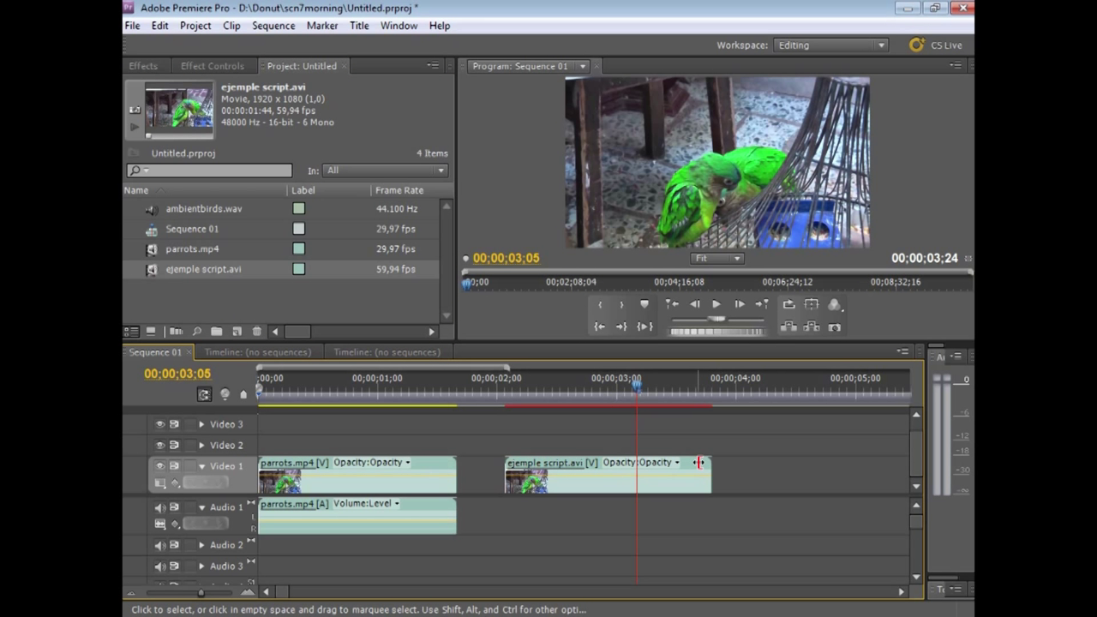
left_click(536, 468)
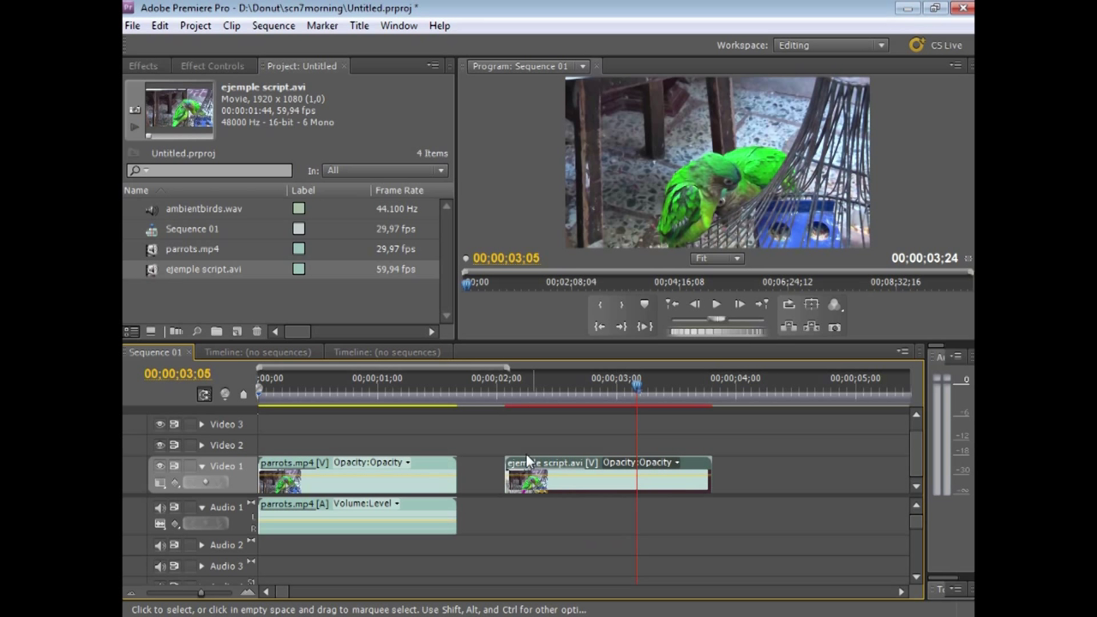
key("Delete")
right_click(166, 276)
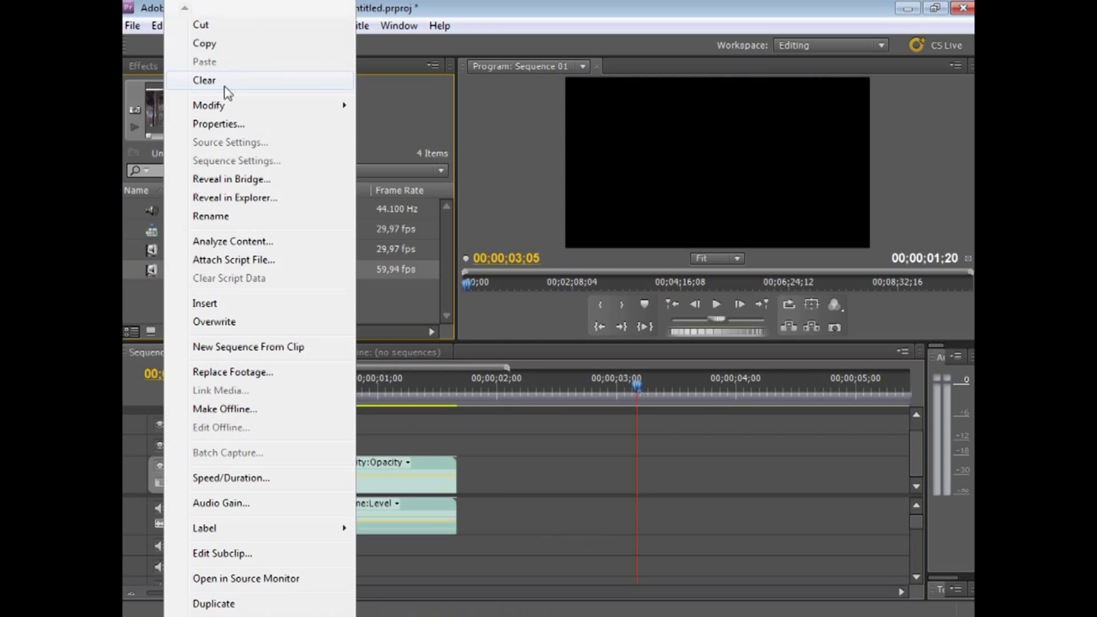
- Interpret the ejemple script.avi footage with an assumed frame rate of 30 fps
mouse_move(261, 106)
left_click(419, 125)
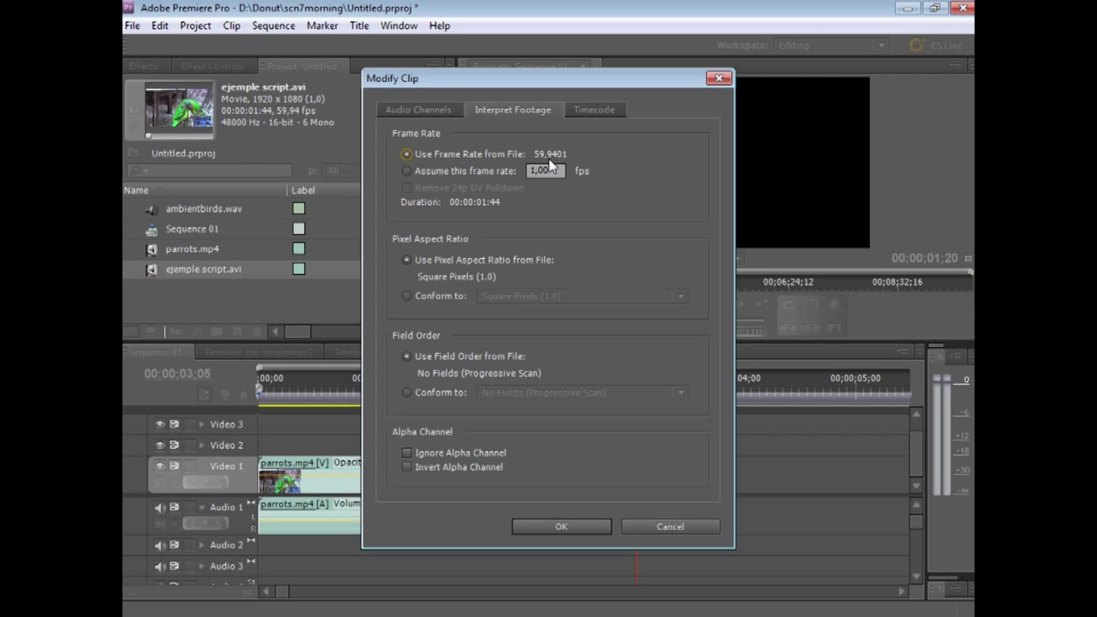
left_click(405, 169)
type("30")
left_click(566, 527)
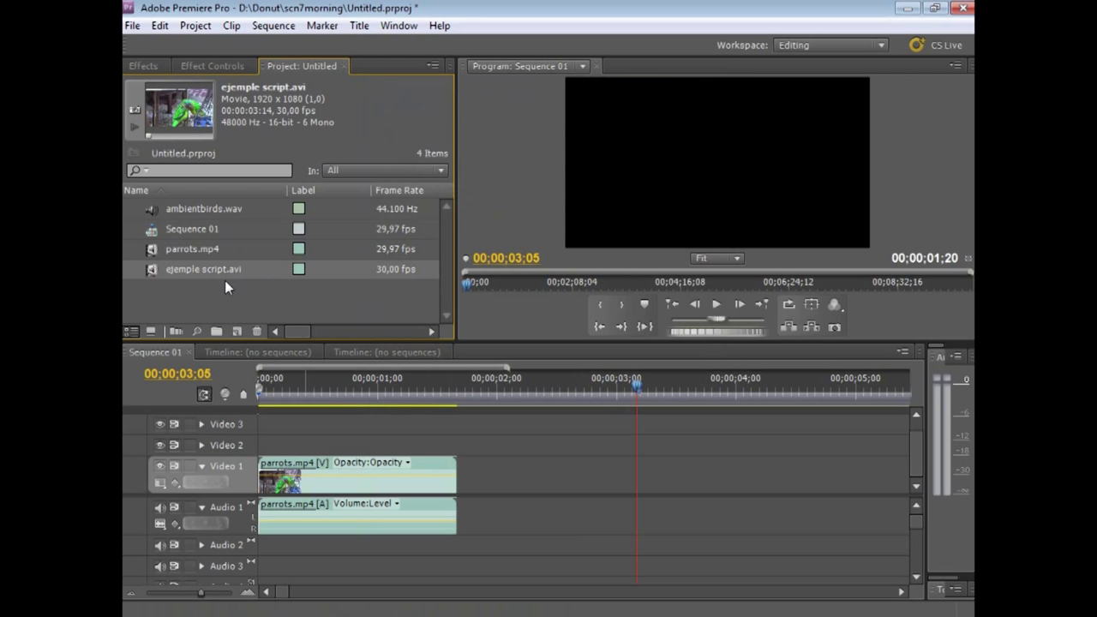
- Drag ejemple script.avi onto Video 1 of Sequence 01, after parrots.mp4
left_click_drag(159, 268, 486, 470)
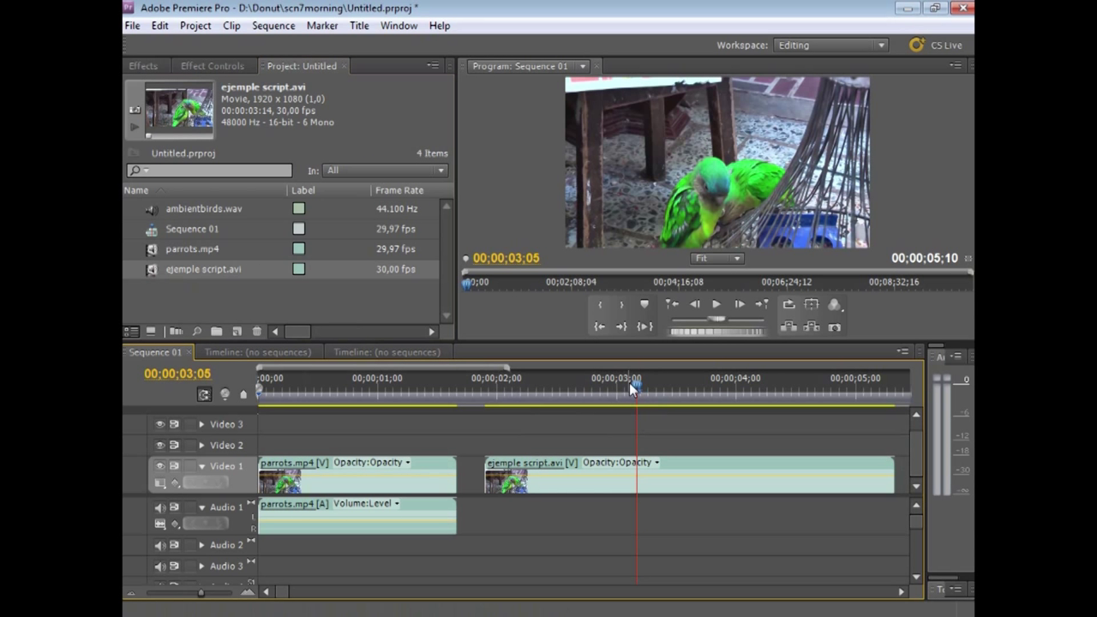
left_click(627, 215)
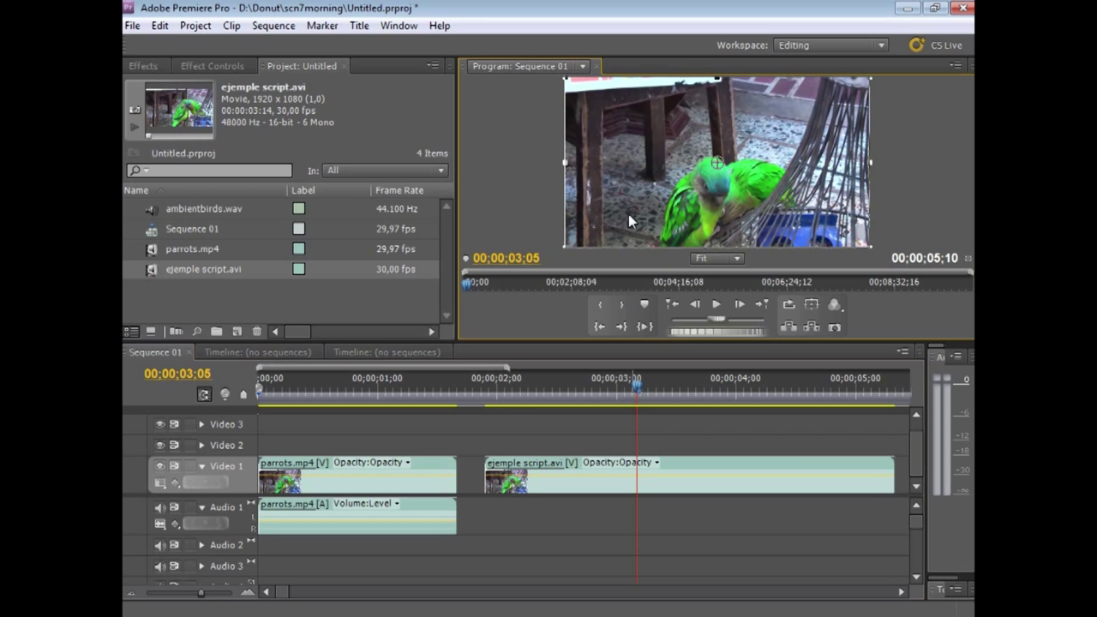
left_click(599, 454)
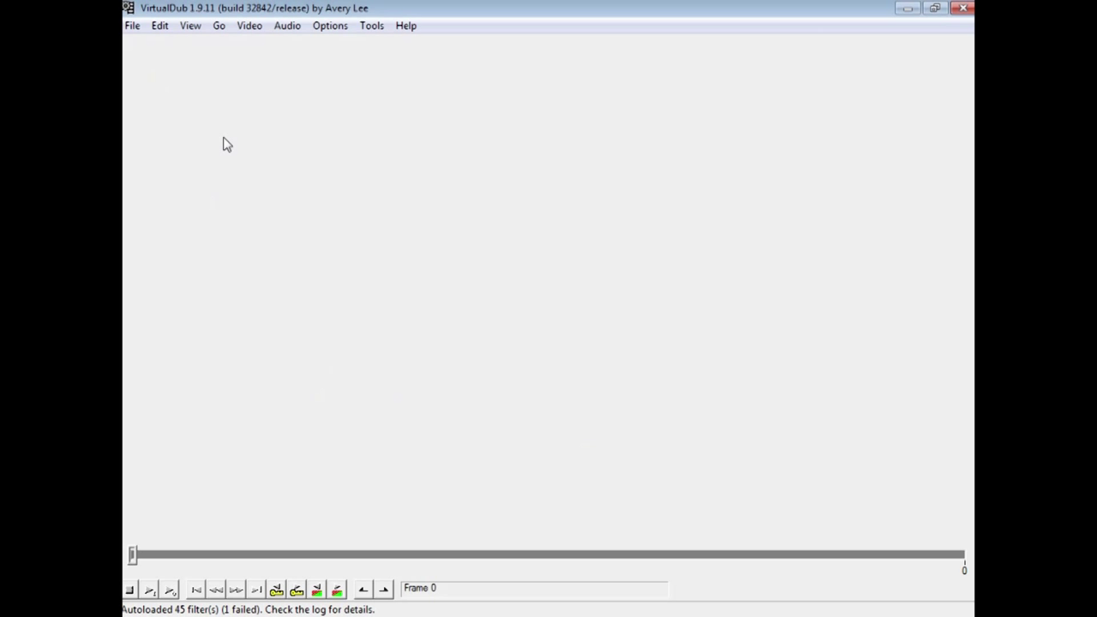
- Open ejemple script.avi in VirtualDub and set the preview zoom to 50%
left_click(133, 27)
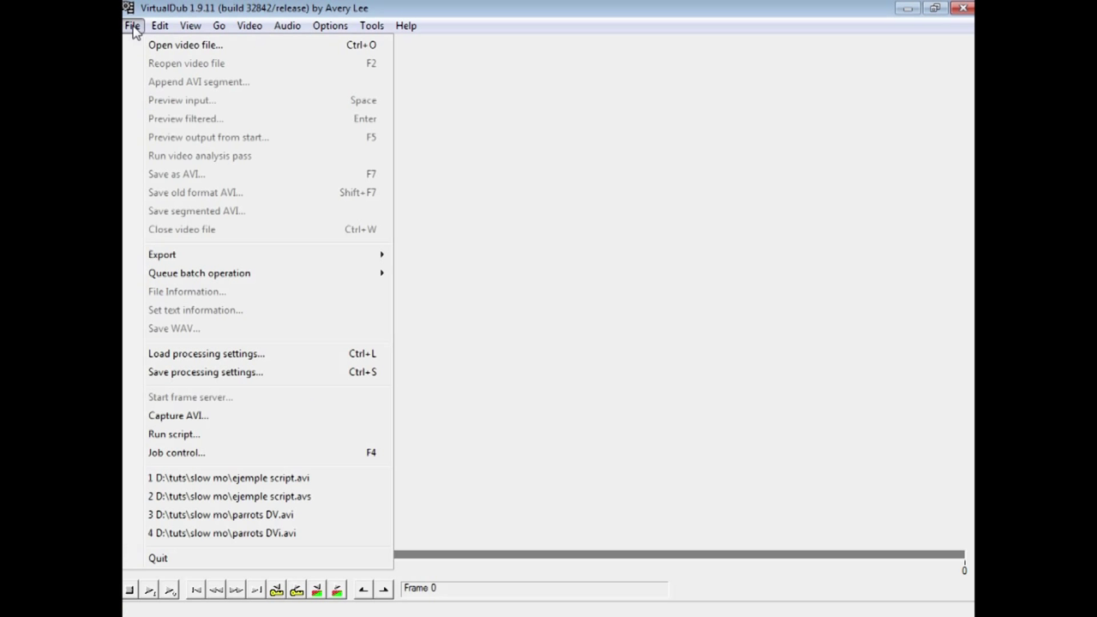
left_click(177, 47)
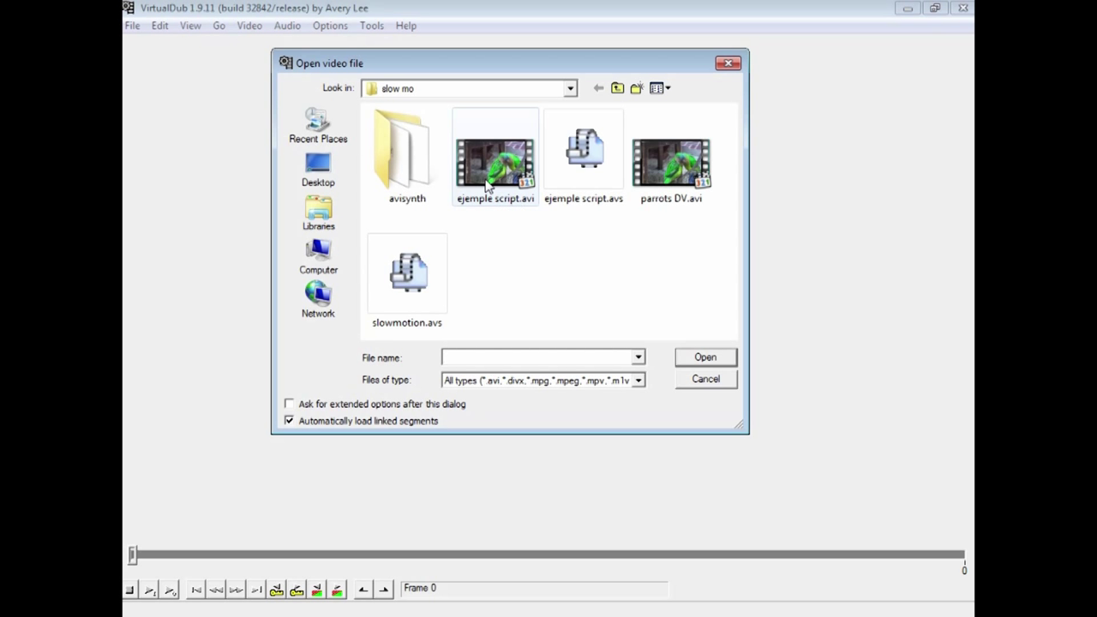
left_click(486, 184)
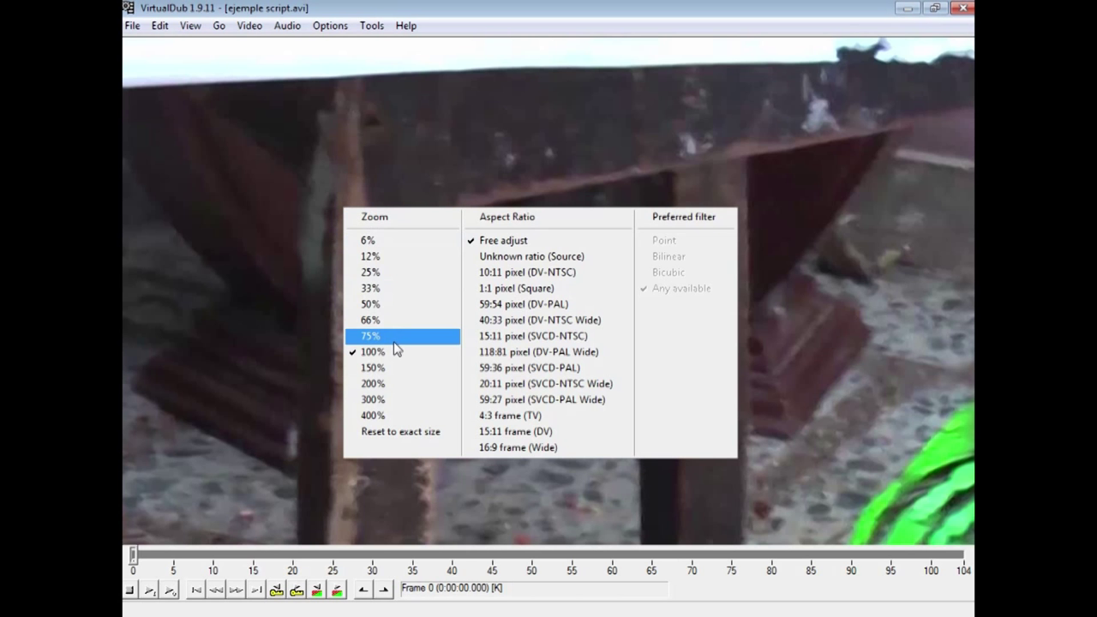
left_click(365, 303)
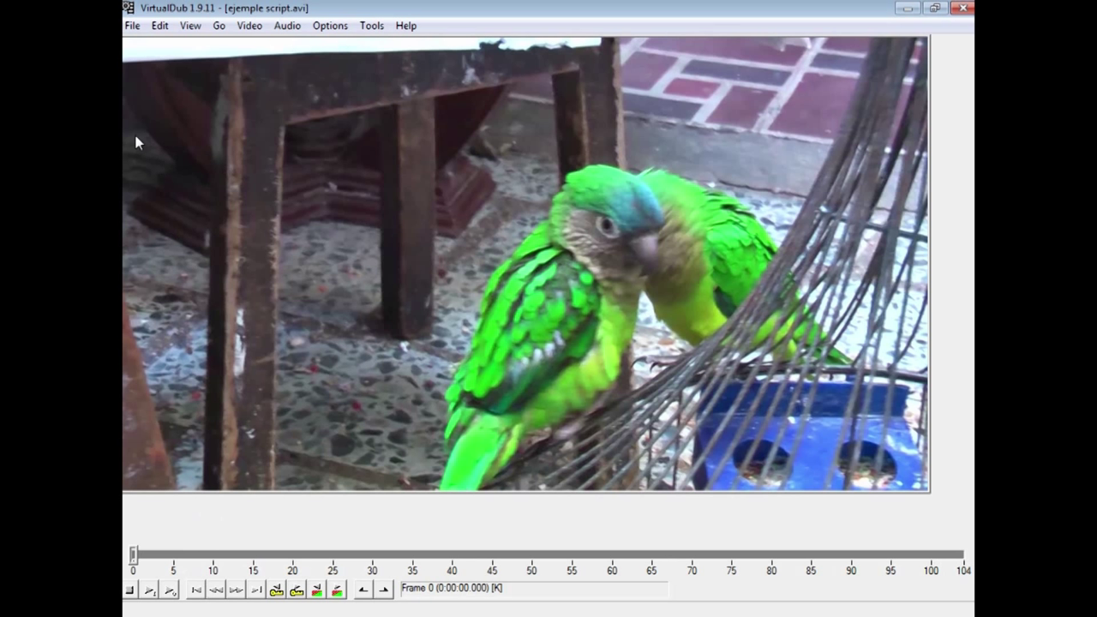
- Add the resize filter to VirtualDub's video filter chain
left_click(251, 27)
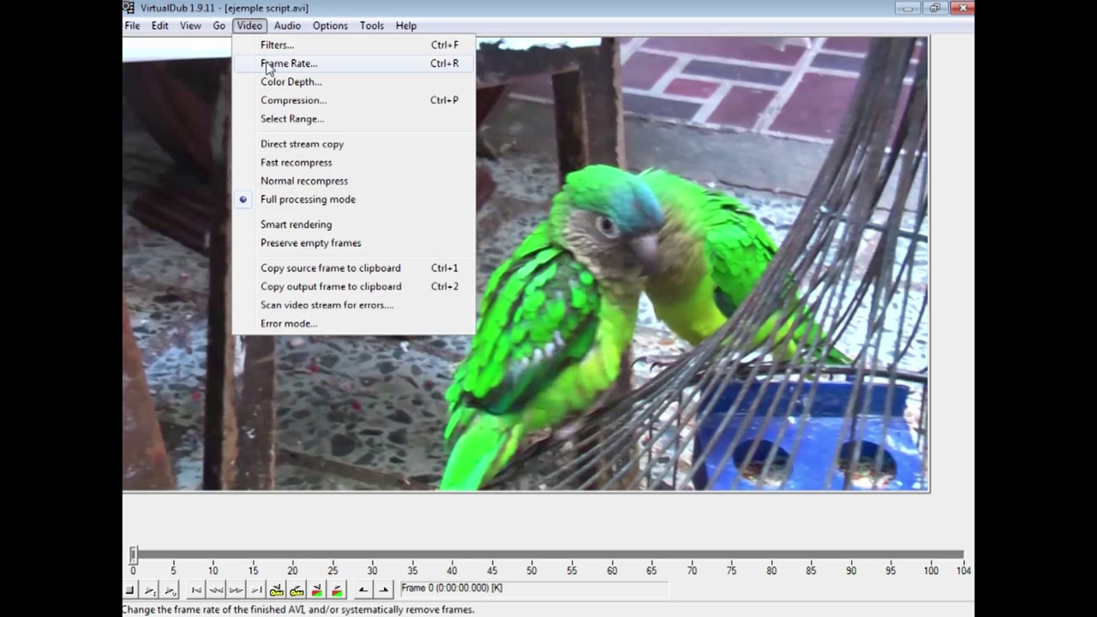
left_click(273, 46)
left_click(500, 126)
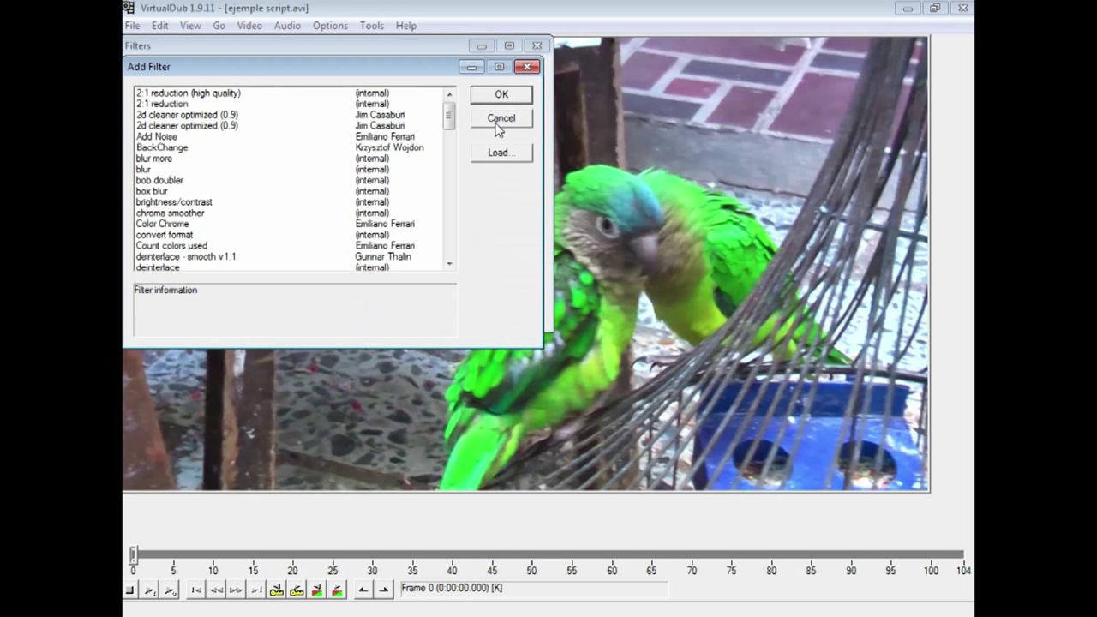
left_click_drag(449, 116, 449, 225)
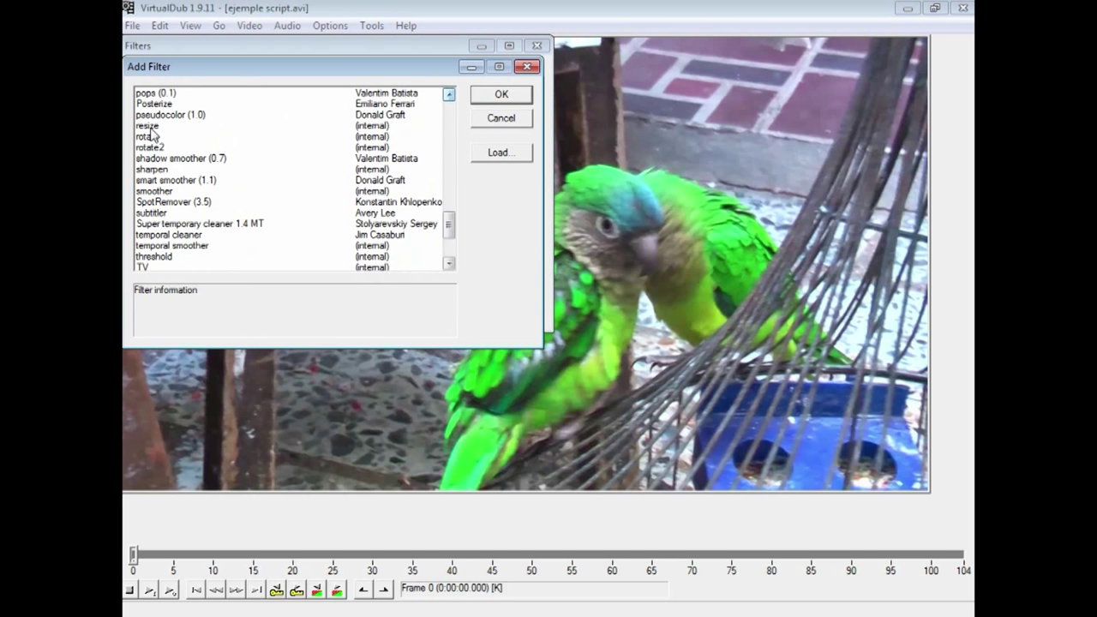
left_click(151, 126)
left_click(501, 95)
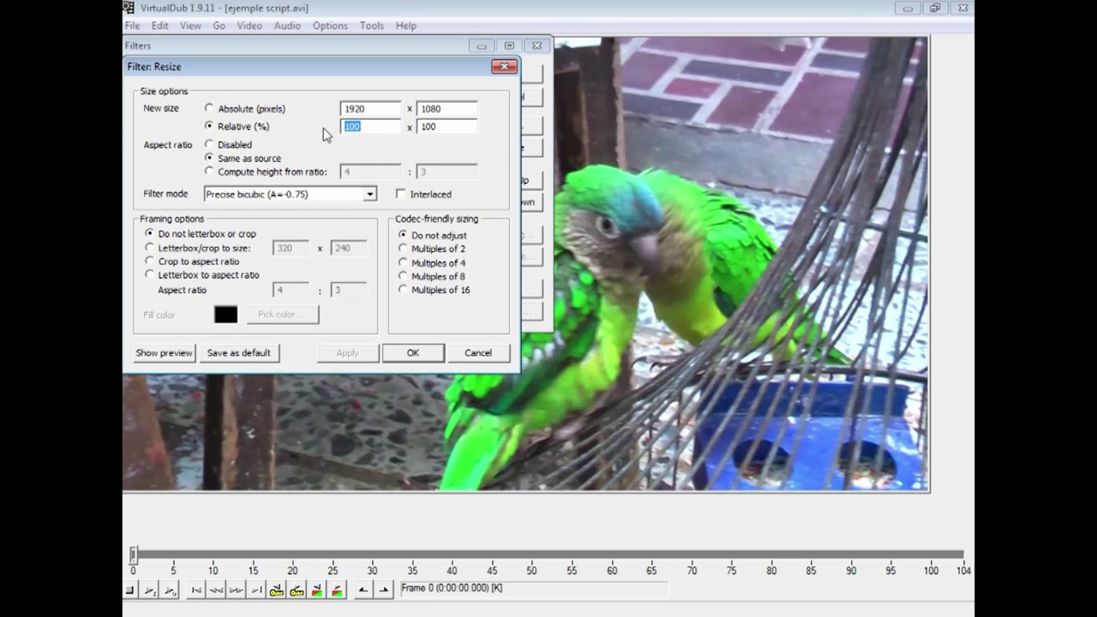
- Set the resize filter to Aspect ratio Disabled, Multiples of 16, and height 1088
left_click(213, 146)
left_click(404, 290)
left_click_drag(437, 109, 453, 110)
type("8")
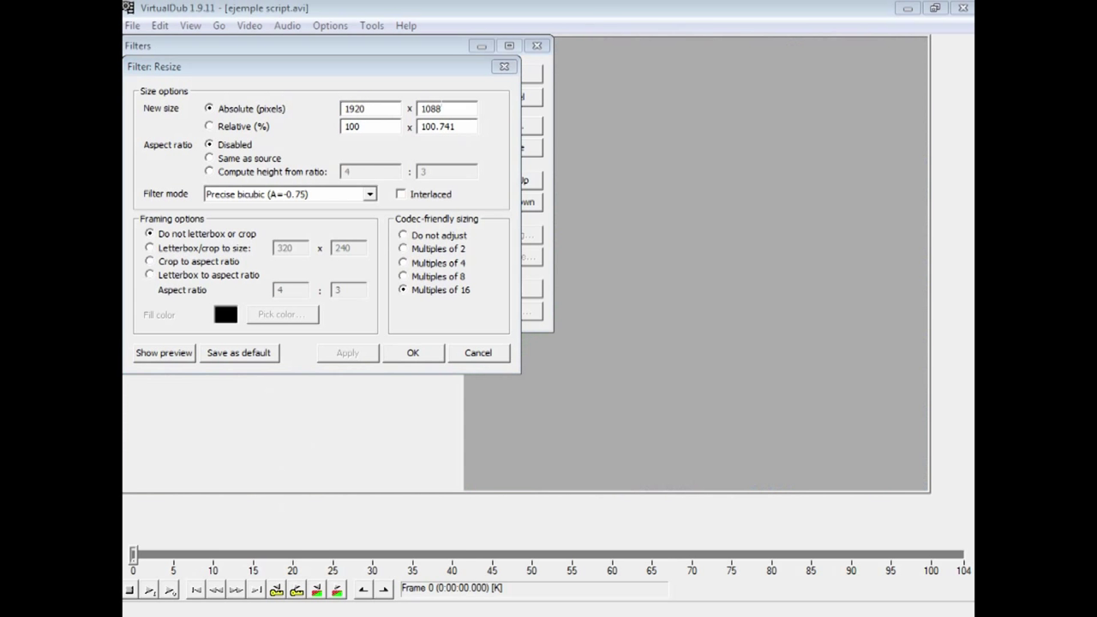
key("super")
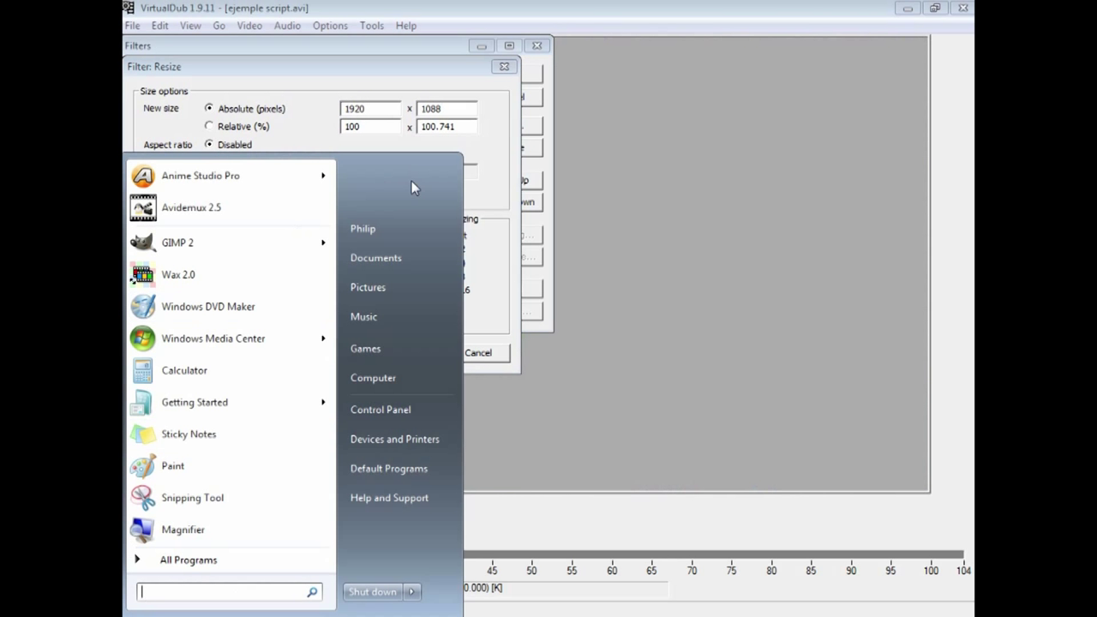
- Start Calculator and compute 1920 ÷ 6, giving 320
left_click(184, 370)
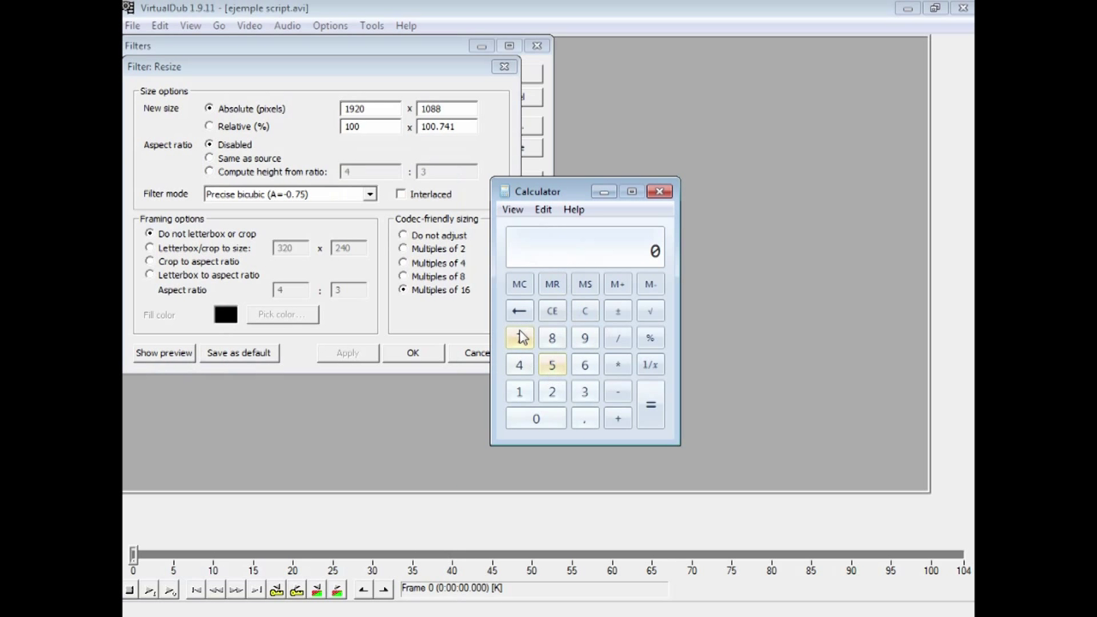
left_click(519, 392)
left_click(584, 339)
left_click(552, 396)
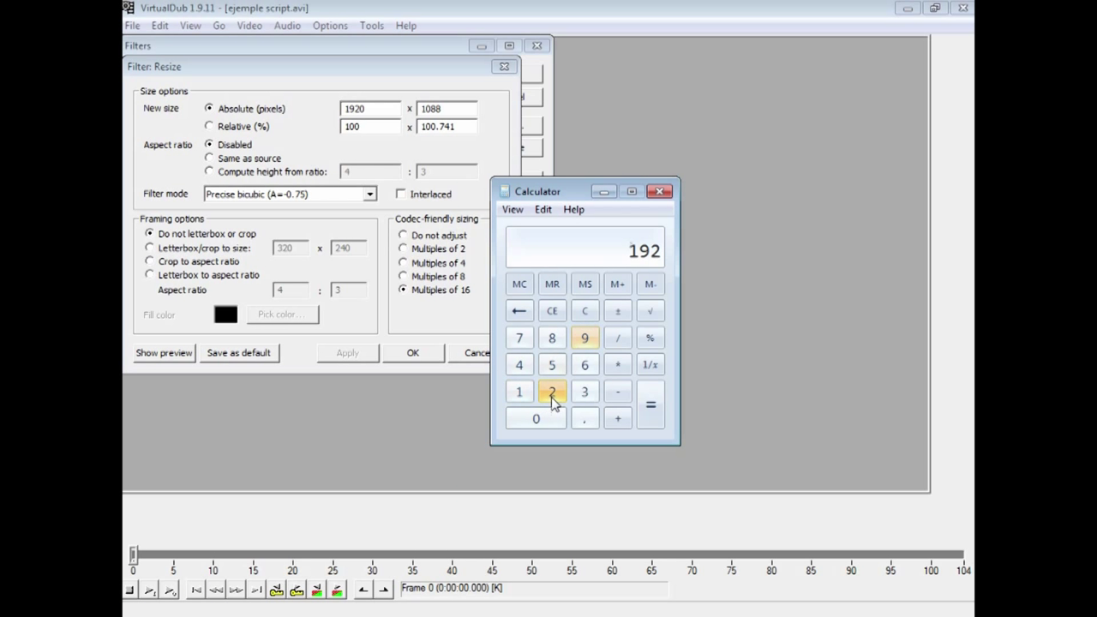
left_click(536, 419)
left_click(617, 337)
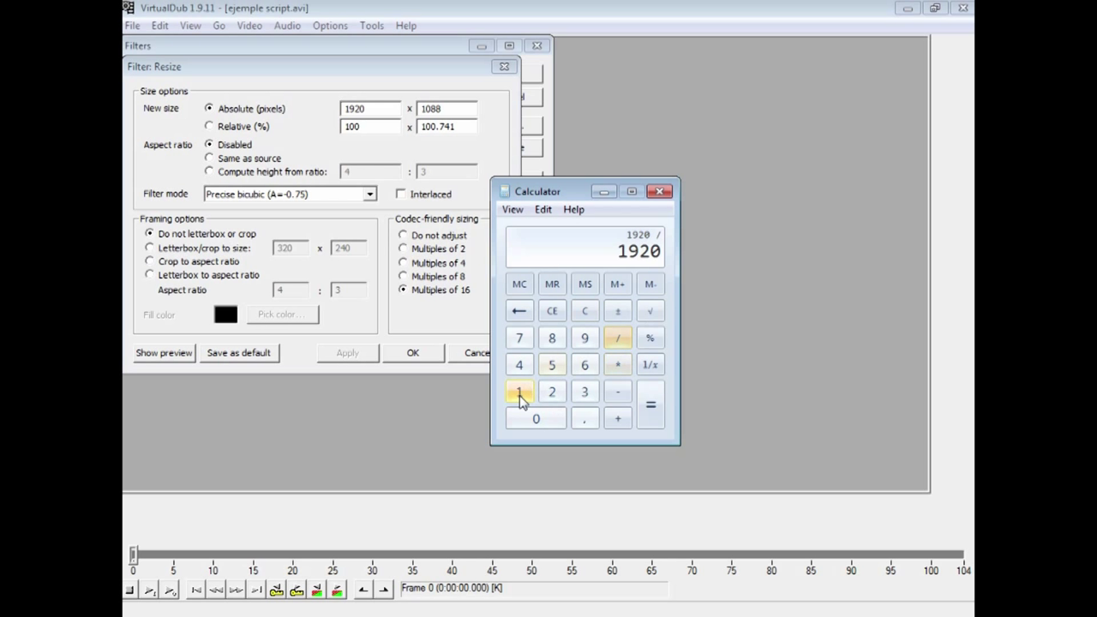
left_click(584, 365)
left_click(651, 405)
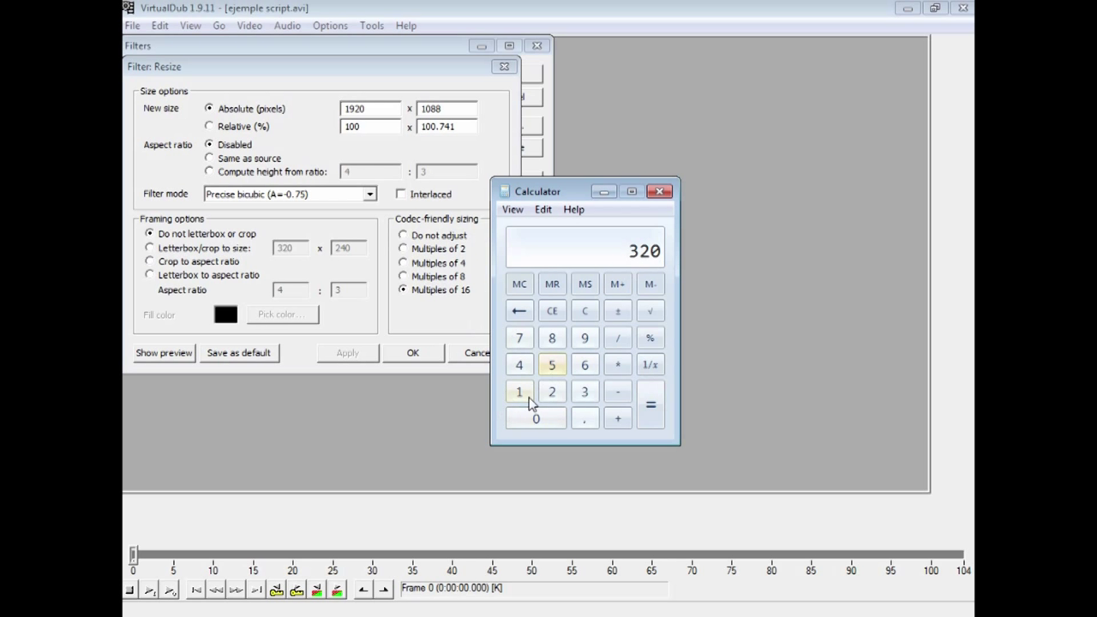
- Compute 1080 ÷ 16, giving 67,5, which is not a whole number
left_click(583, 311)
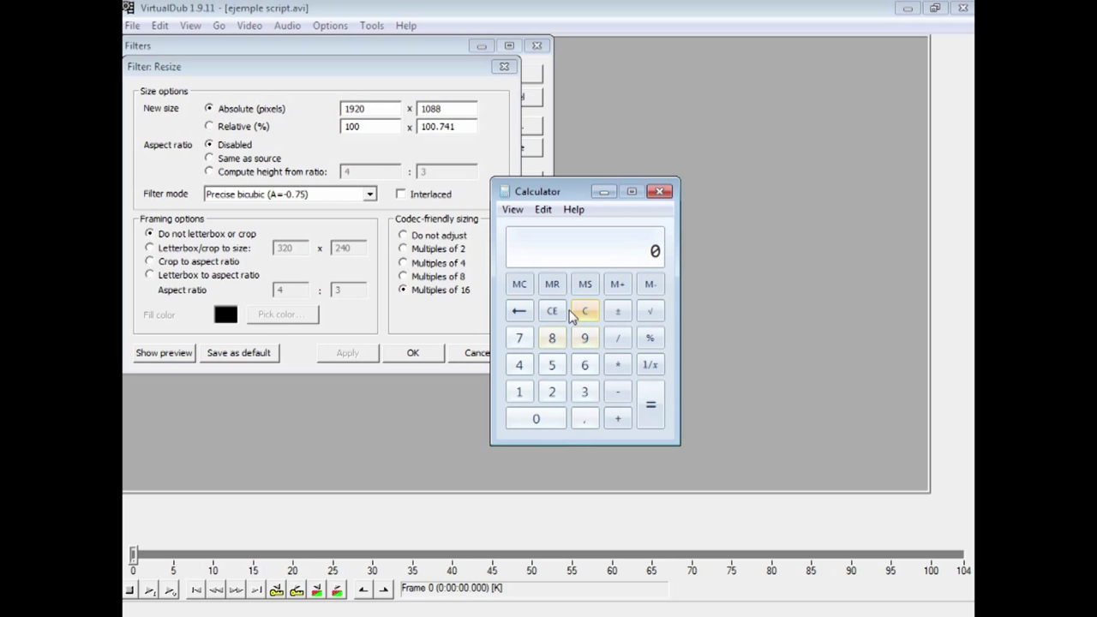
left_click(518, 392)
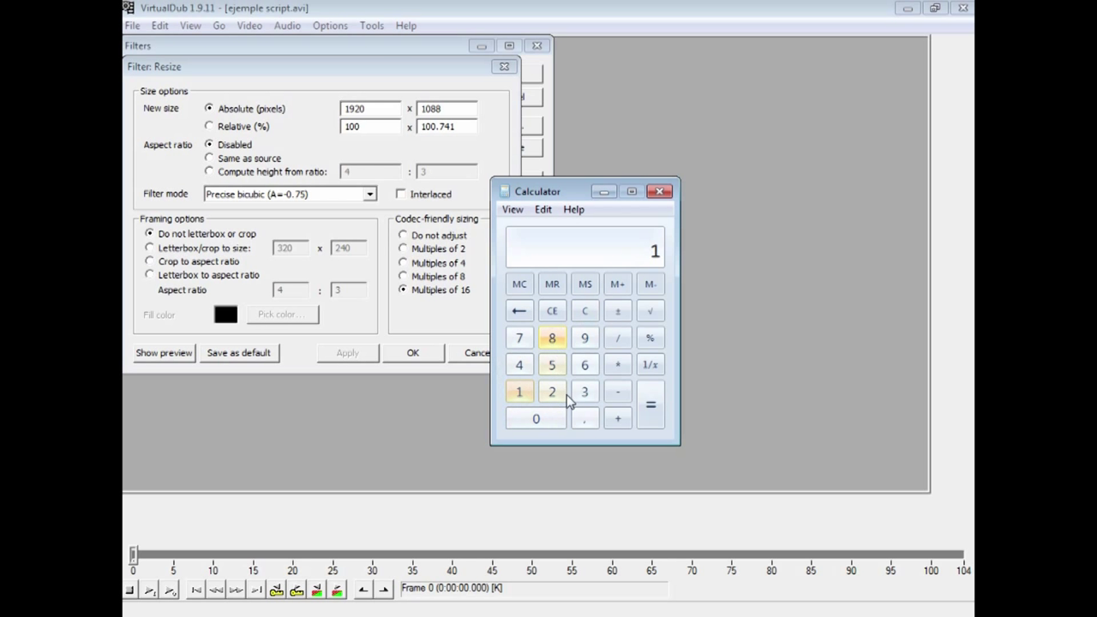
left_click(536, 418)
left_click(552, 337)
left_click(536, 418)
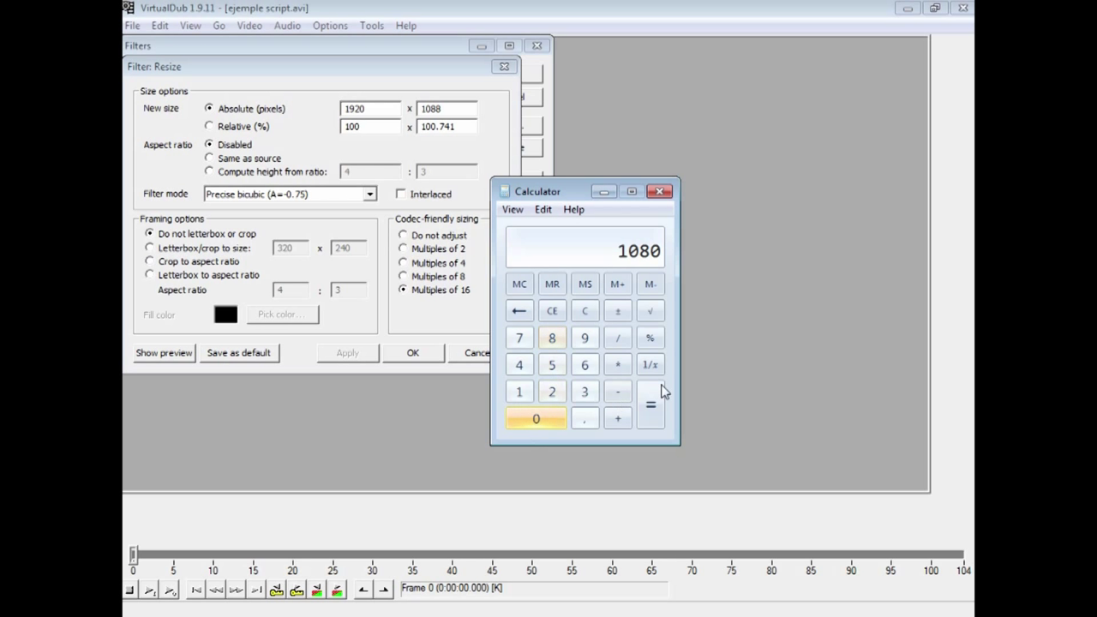
left_click(617, 338)
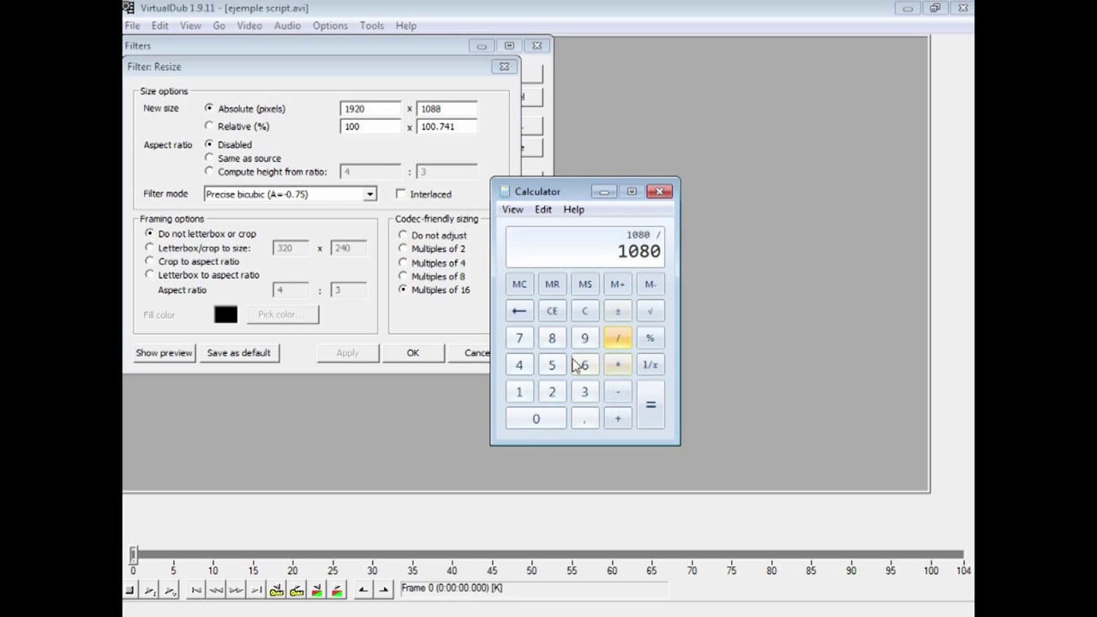
left_click(519, 391)
left_click(585, 365)
left_click(652, 404)
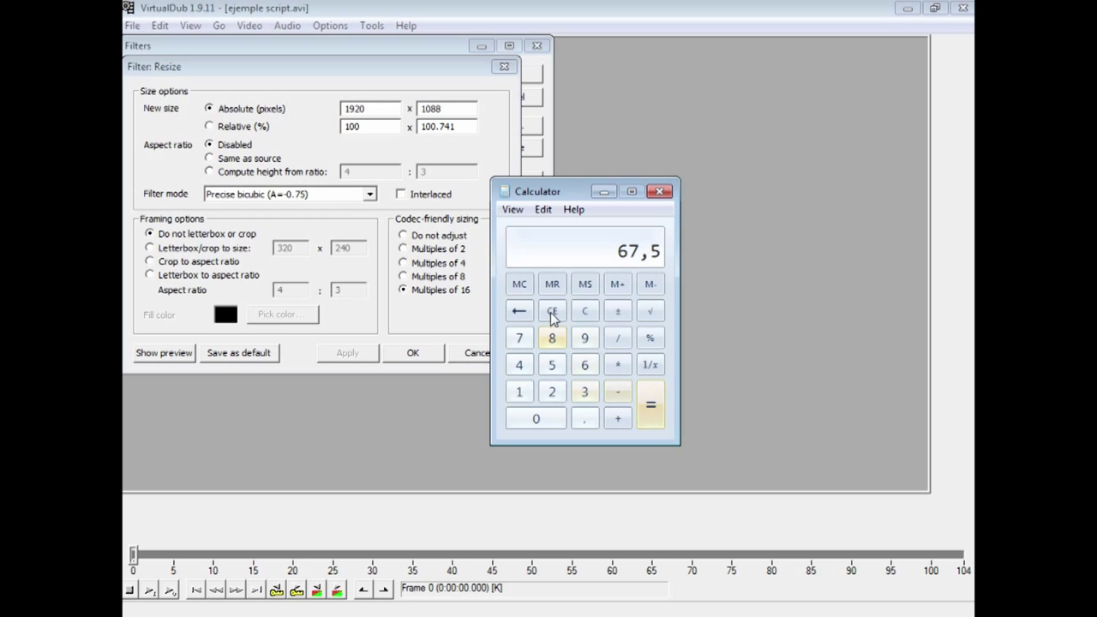
- Compute 1088 ÷ 16, giving 68, then close Calculator
left_click(587, 314)
left_click(518, 392)
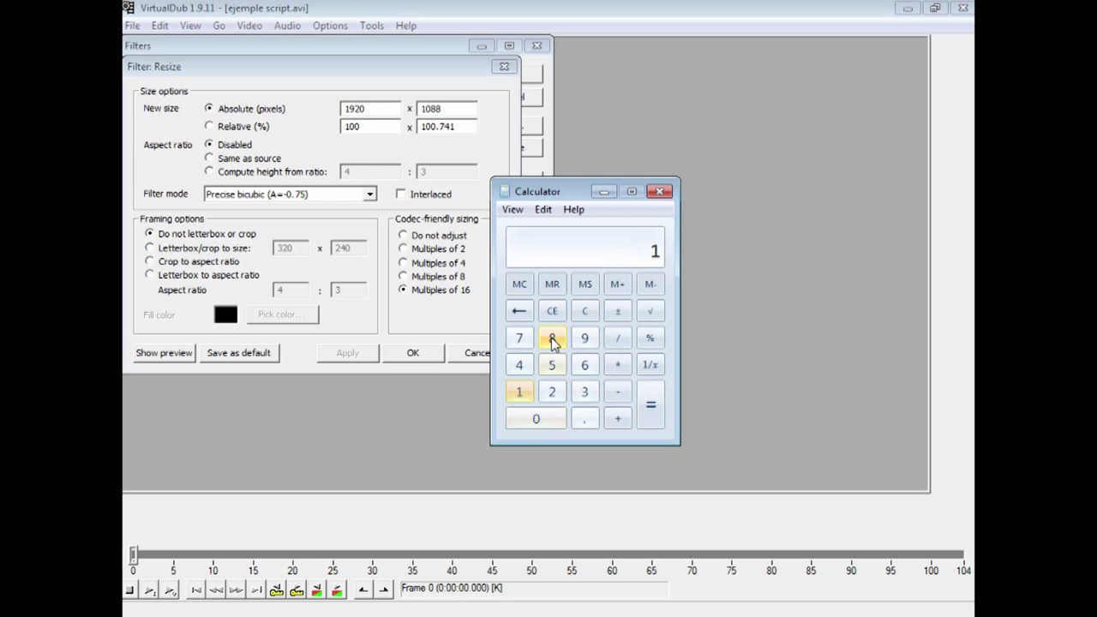
left_click(535, 418)
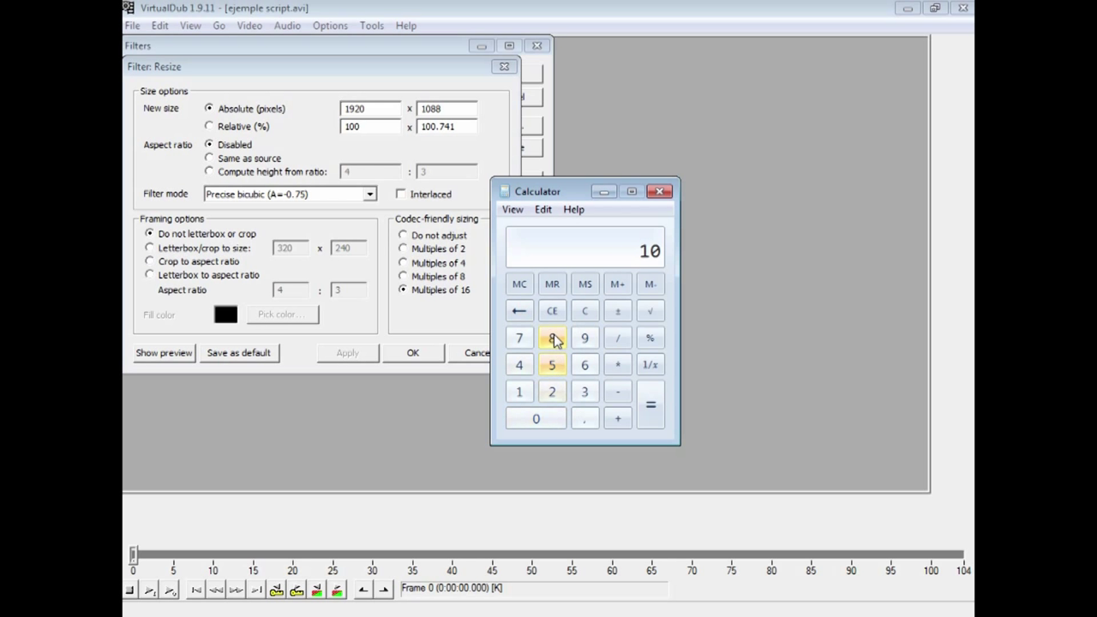
left_click(553, 338)
left_click(553, 338)
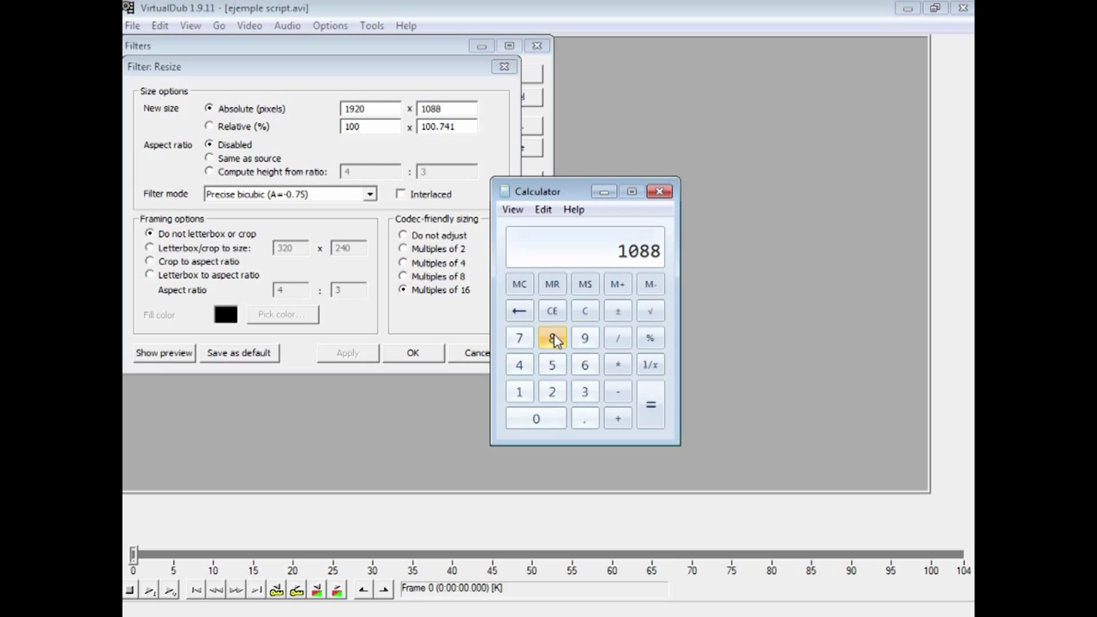
left_click(617, 338)
left_click(528, 391)
left_click(584, 364)
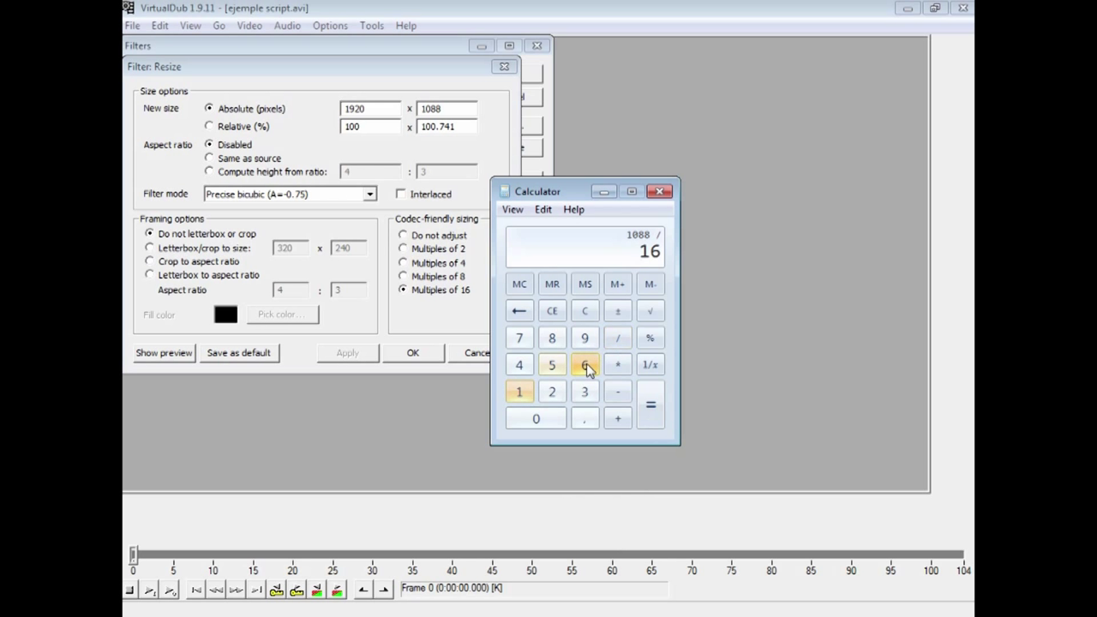
left_click(650, 404)
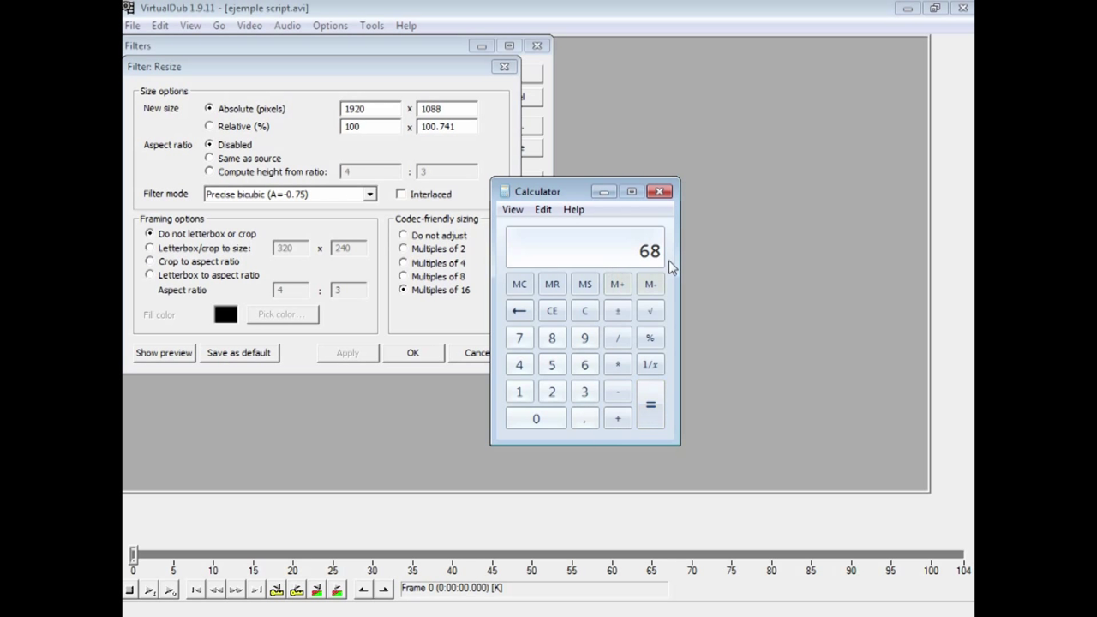
left_click(659, 191)
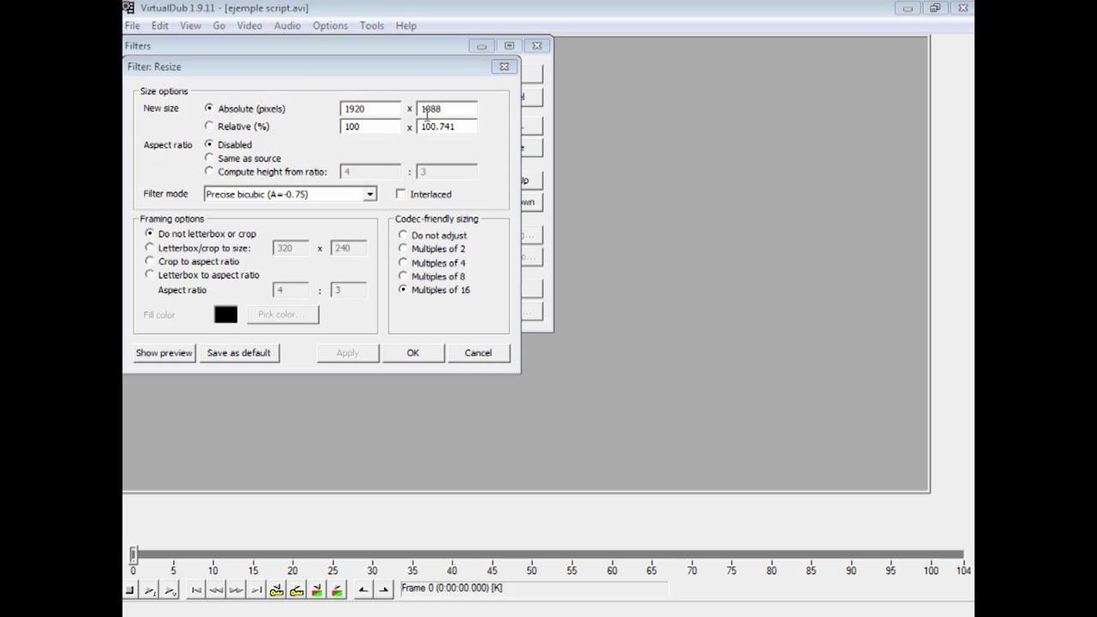
- Confirm the 1920x1088 resize settings and apply the filter chain
left_click(414, 353)
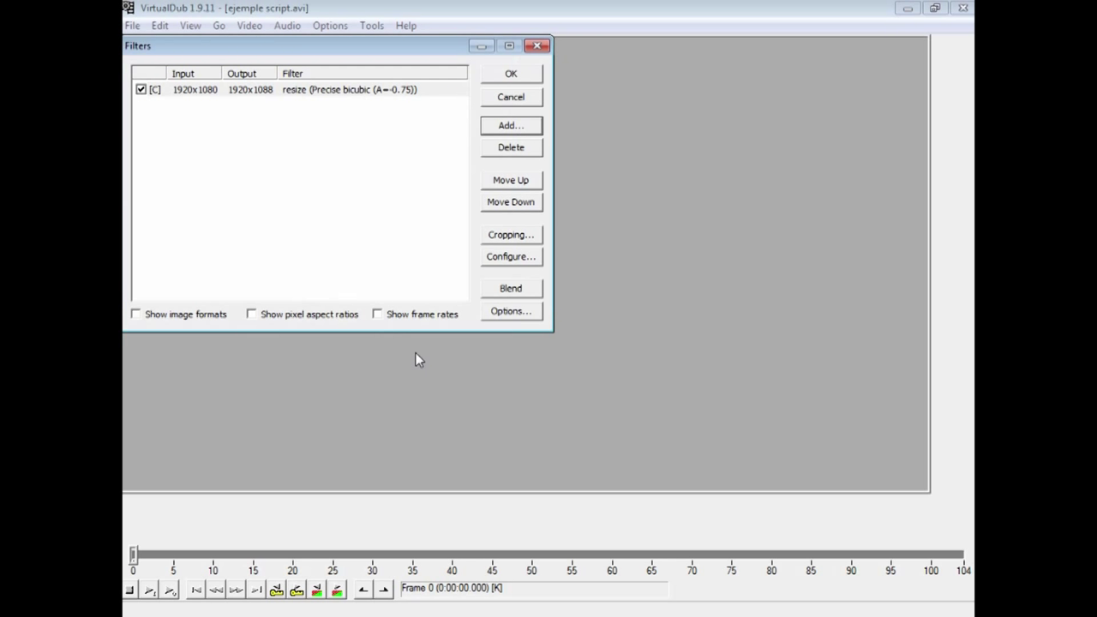
left_click(511, 74)
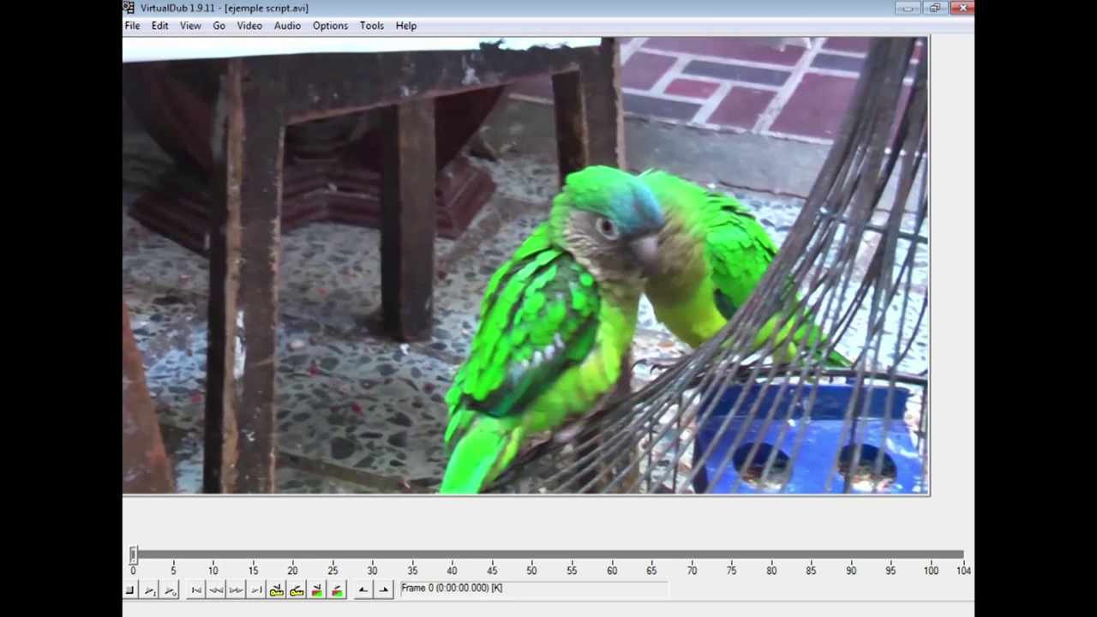
left_click(250, 25)
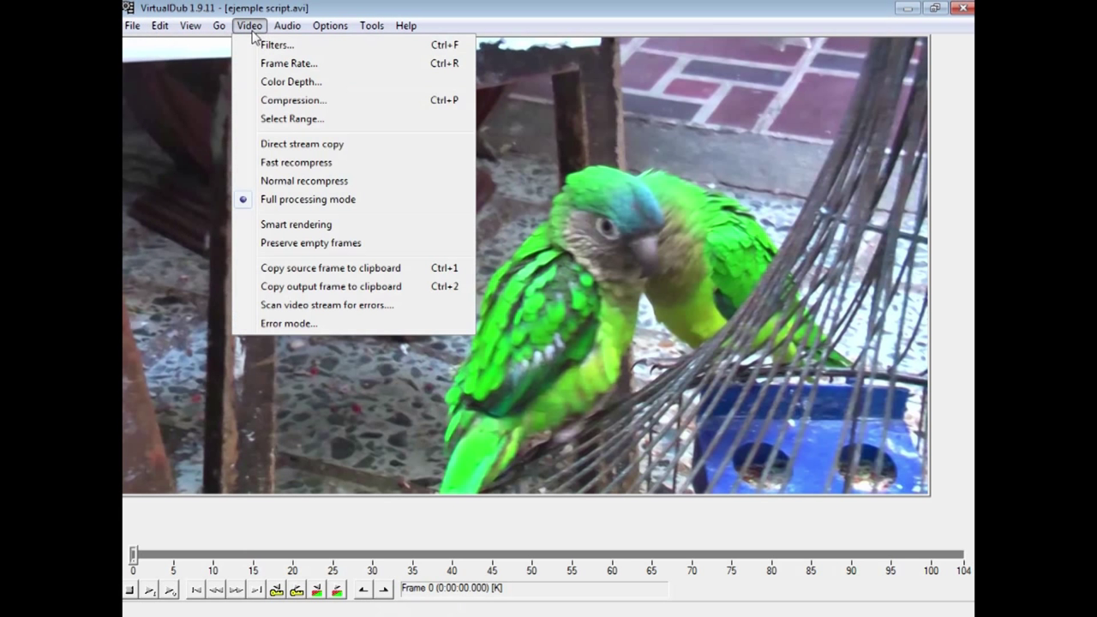
- Set video compression to the Lagarith lossless codec
left_click(289, 101)
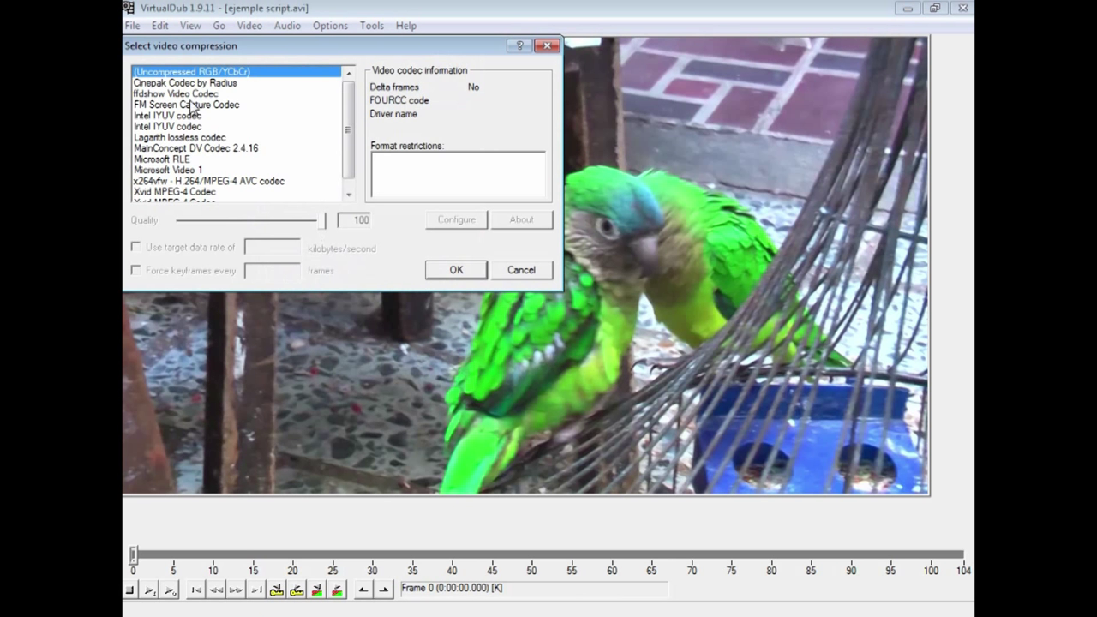
left_click(182, 137)
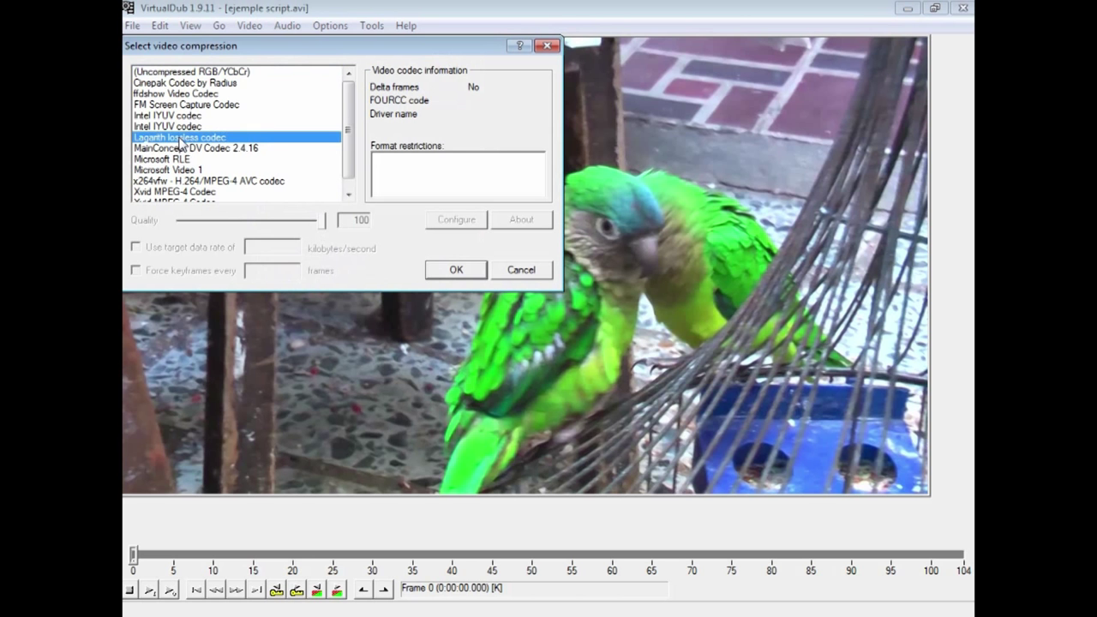
left_click(458, 272)
- Save as AVI under a new name, ejemple scriptresized.avi, to render the resized clip
left_click(133, 26)
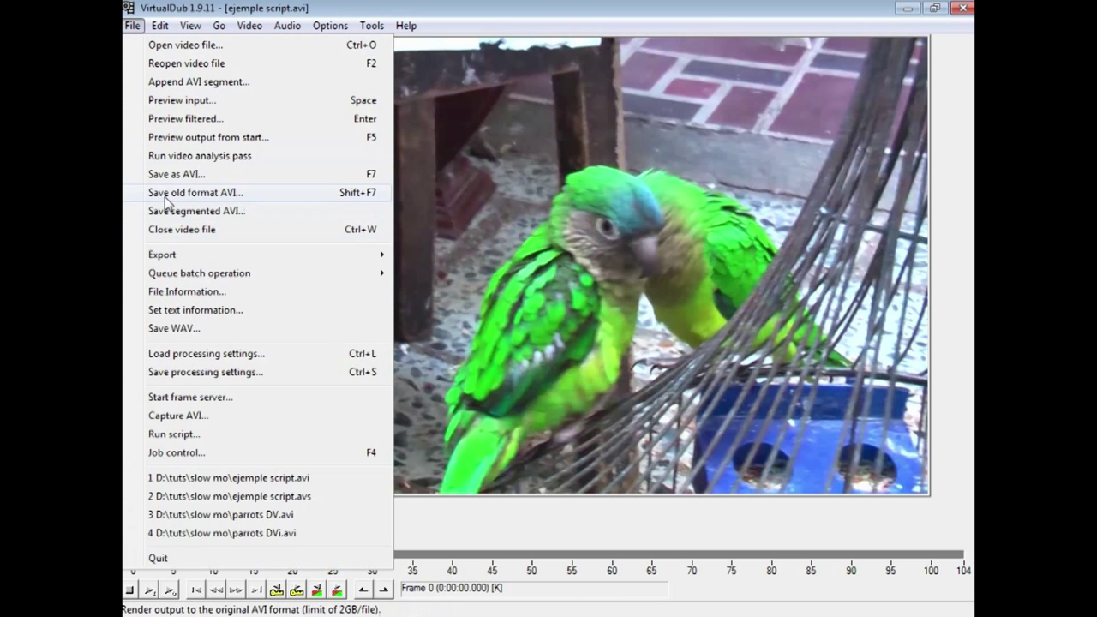
left_click(171, 174)
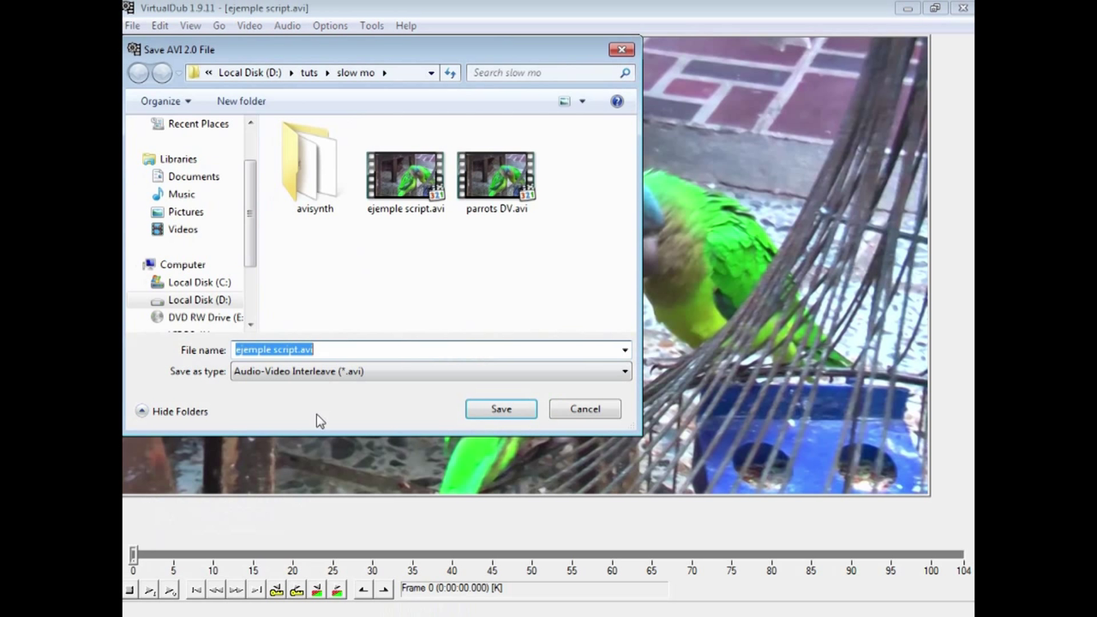
left_click(300, 351)
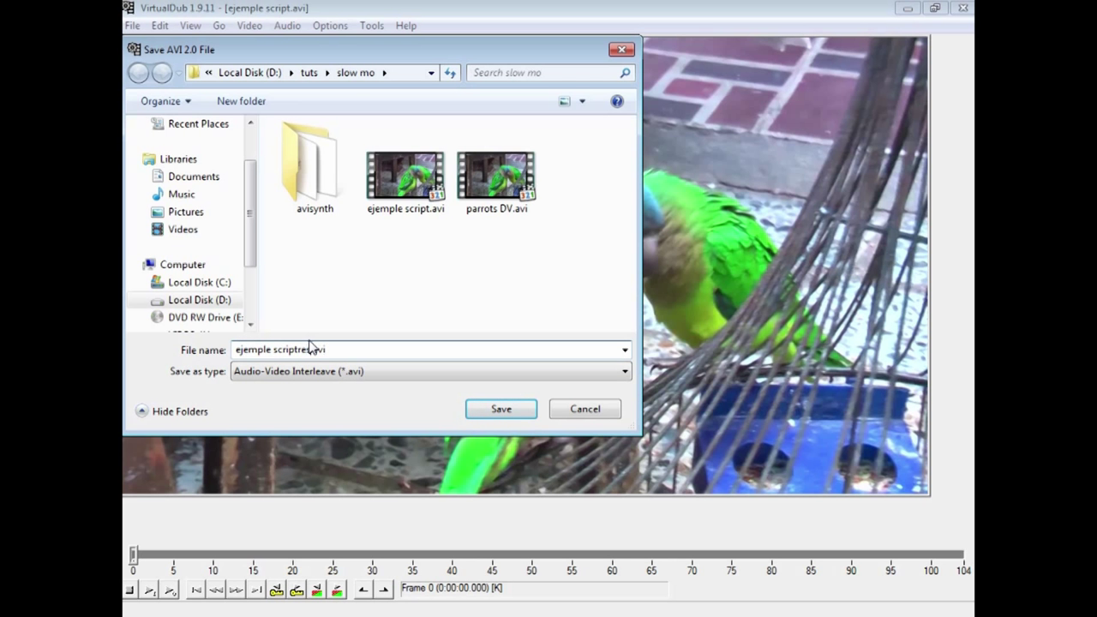
type("resampled")
key("Return")
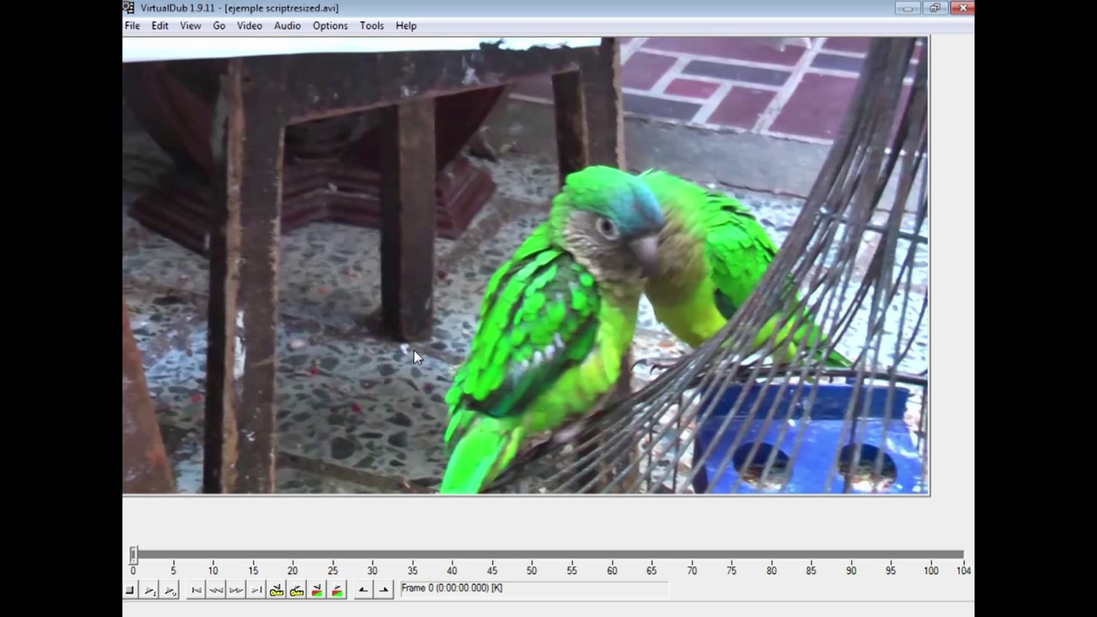
left_click(133, 26)
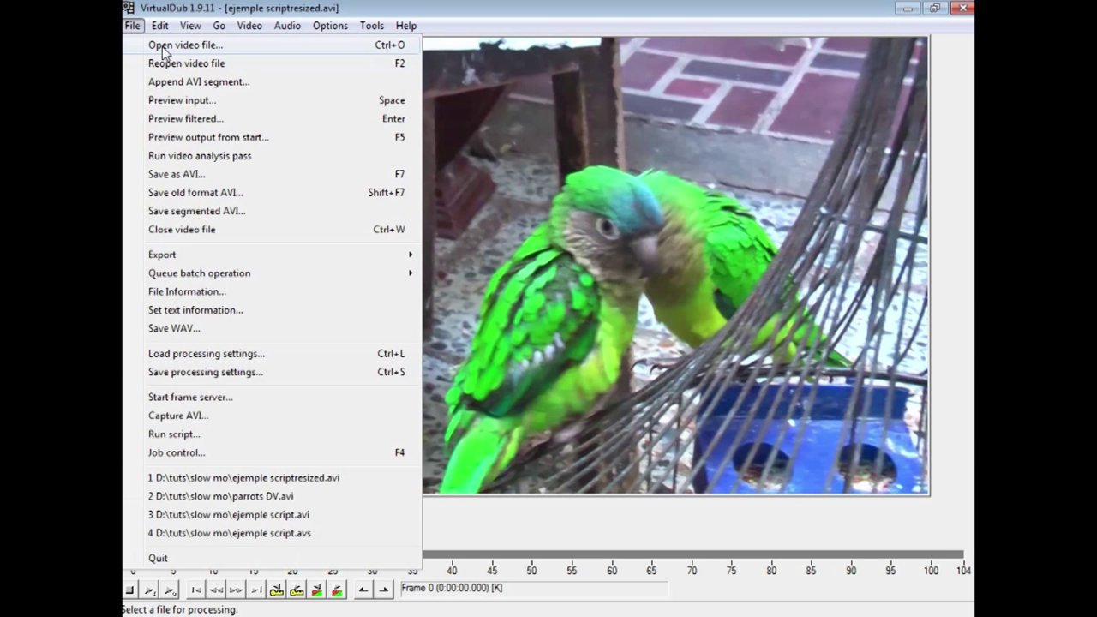
- Open parrots DV.avi in VirtualDub and view its preview at 100% zoom
left_click(163, 46)
left_click(419, 293)
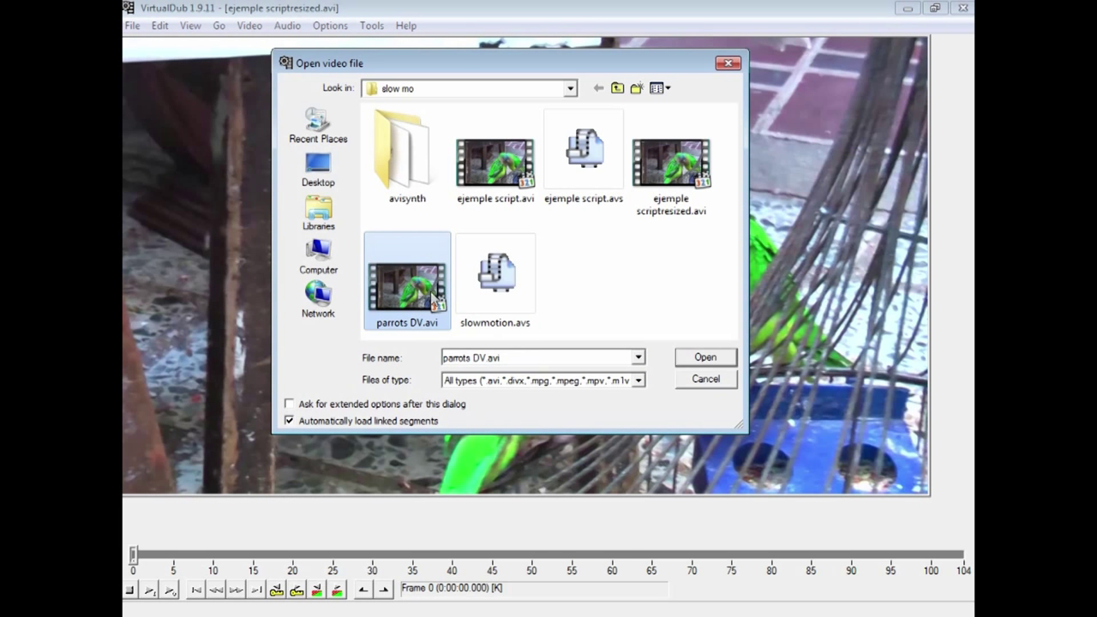
left_click(703, 358)
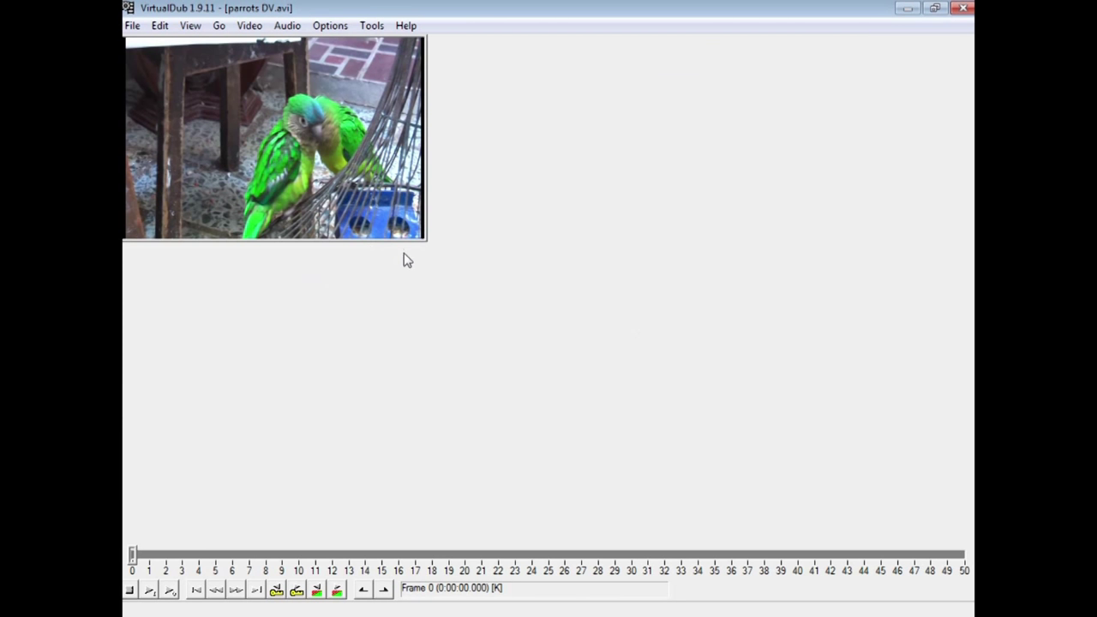
right_click(274, 172)
left_click(300, 321)
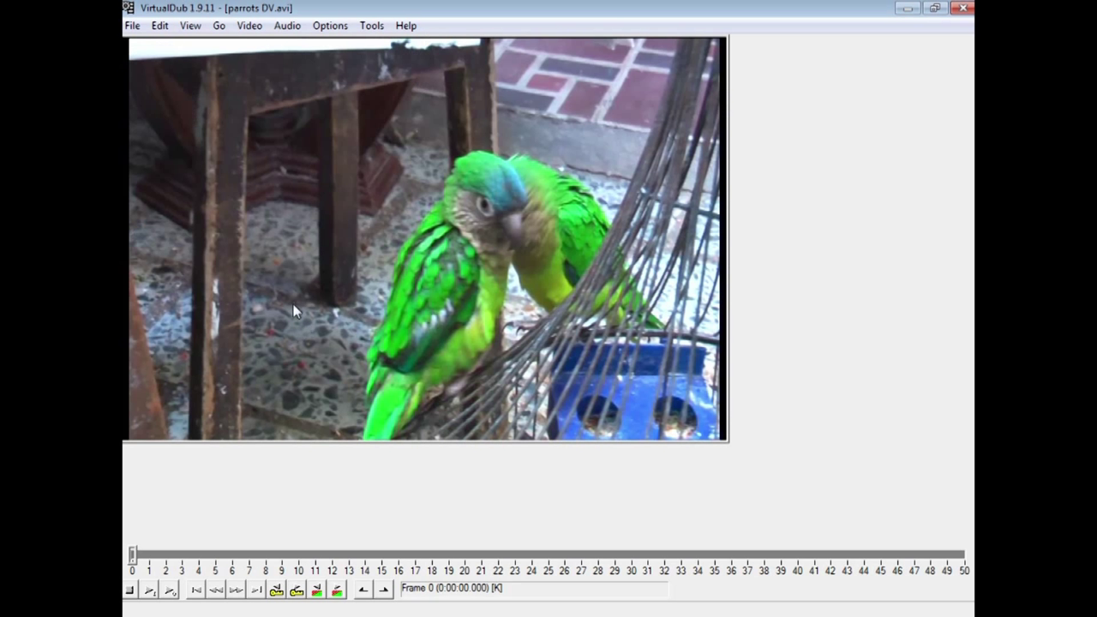
left_click(250, 26)
- Add the resize filter to the clip and disable its aspect ratio locking
left_click(276, 45)
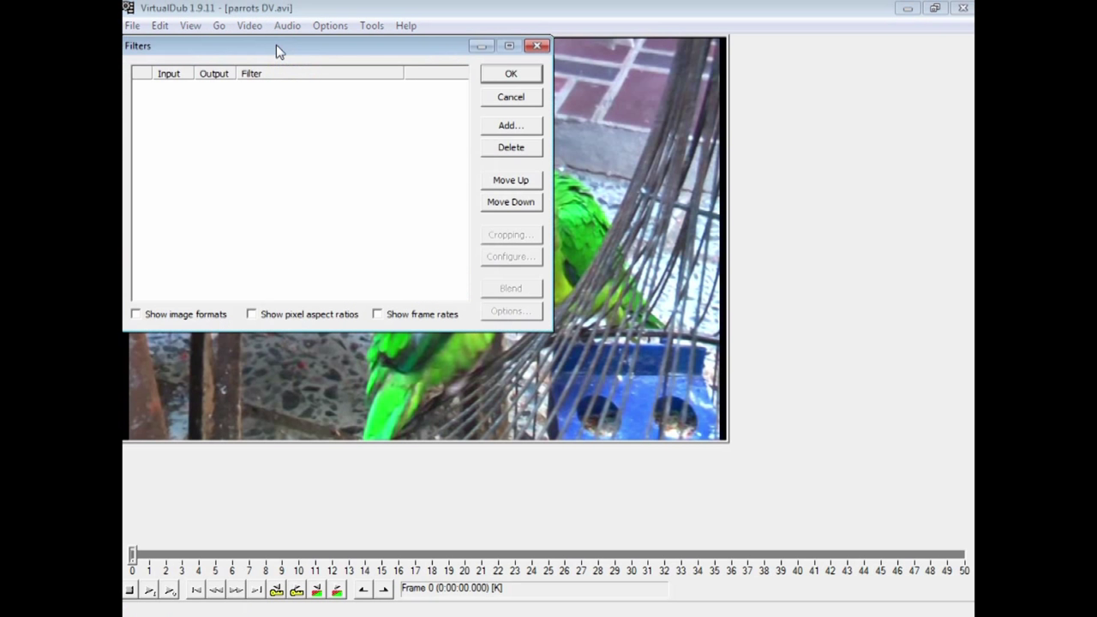
left_click(486, 128)
left_click_drag(449, 107, 450, 253)
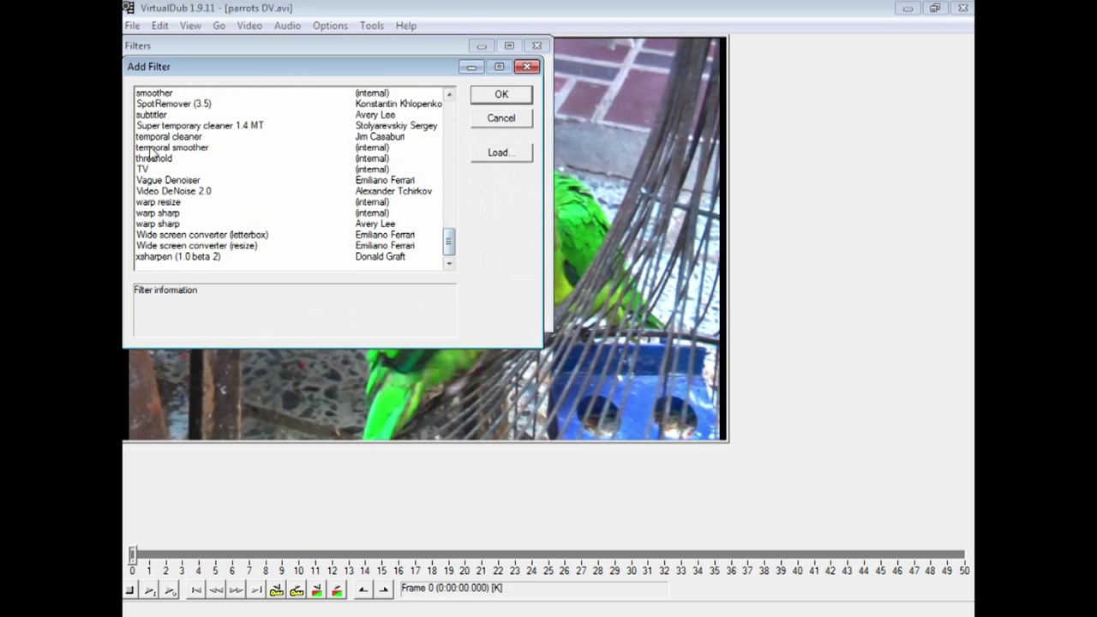
left_click(451, 147)
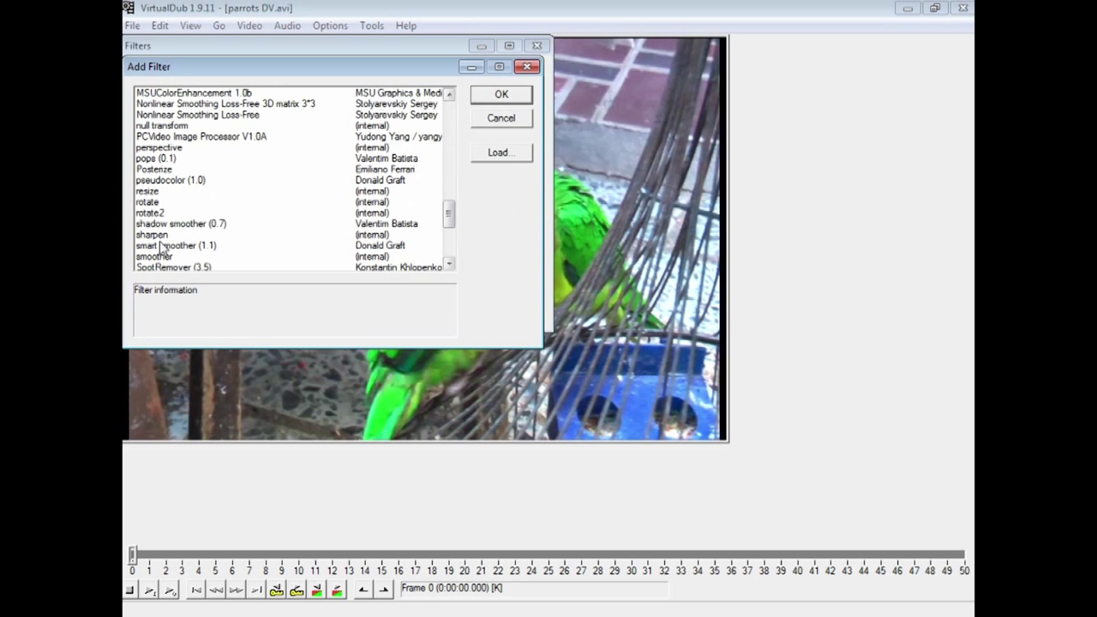
left_click(148, 191)
left_click(489, 96)
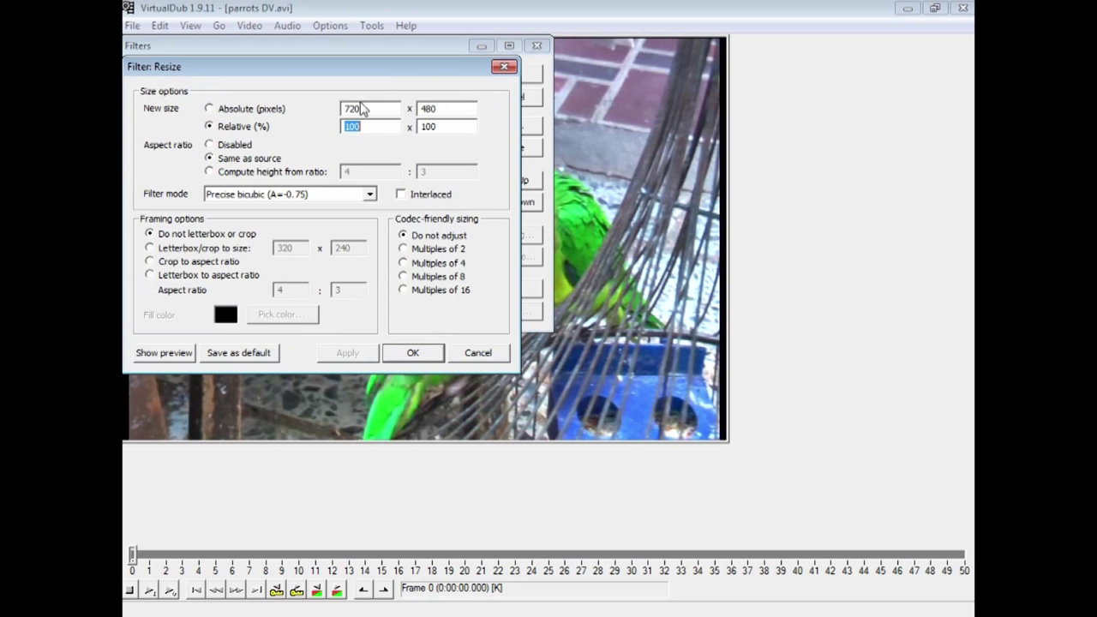
left_click(210, 146)
- Check in Calculator that 720 ÷ 6 gives 120
left_click(144, 612)
left_click(163, 337)
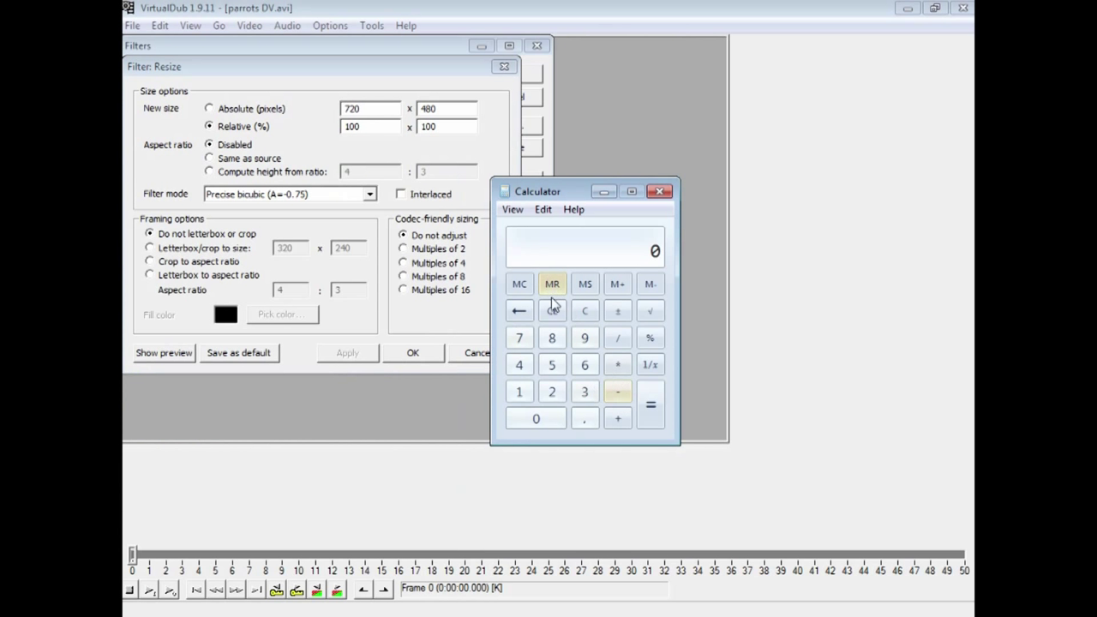
left_click(519, 339)
left_click(552, 392)
left_click(536, 419)
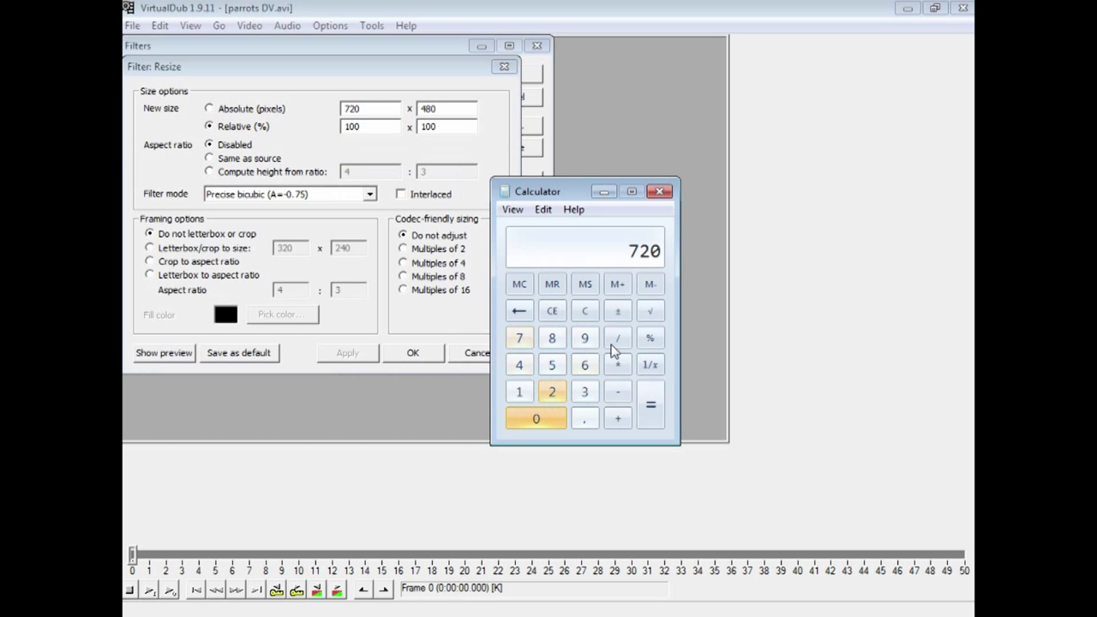
left_click(617, 338)
left_click(585, 365)
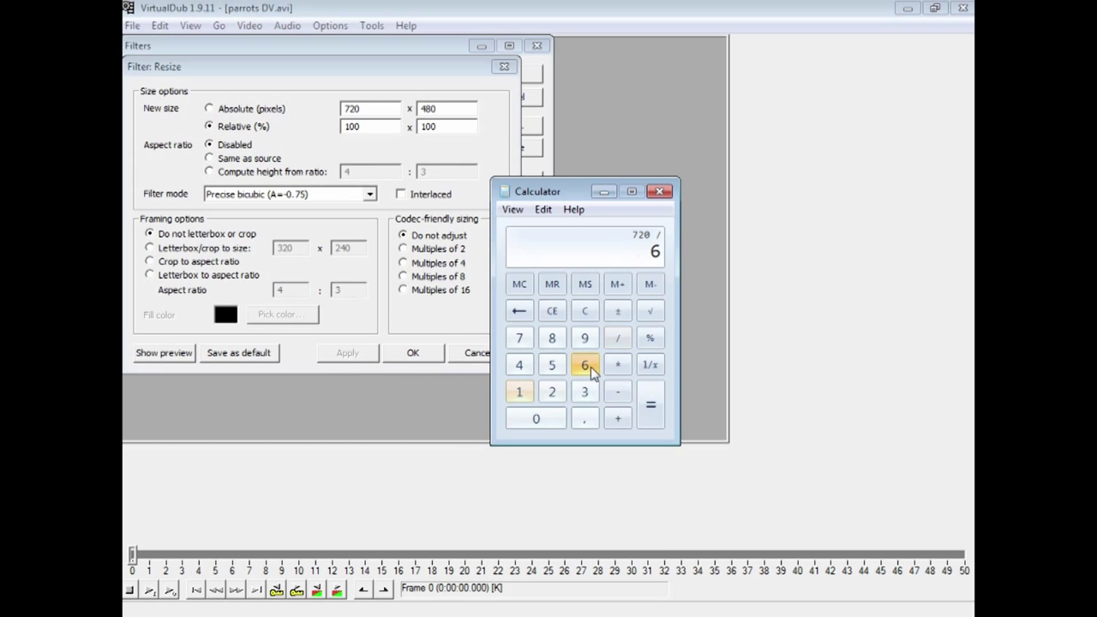
left_click(650, 405)
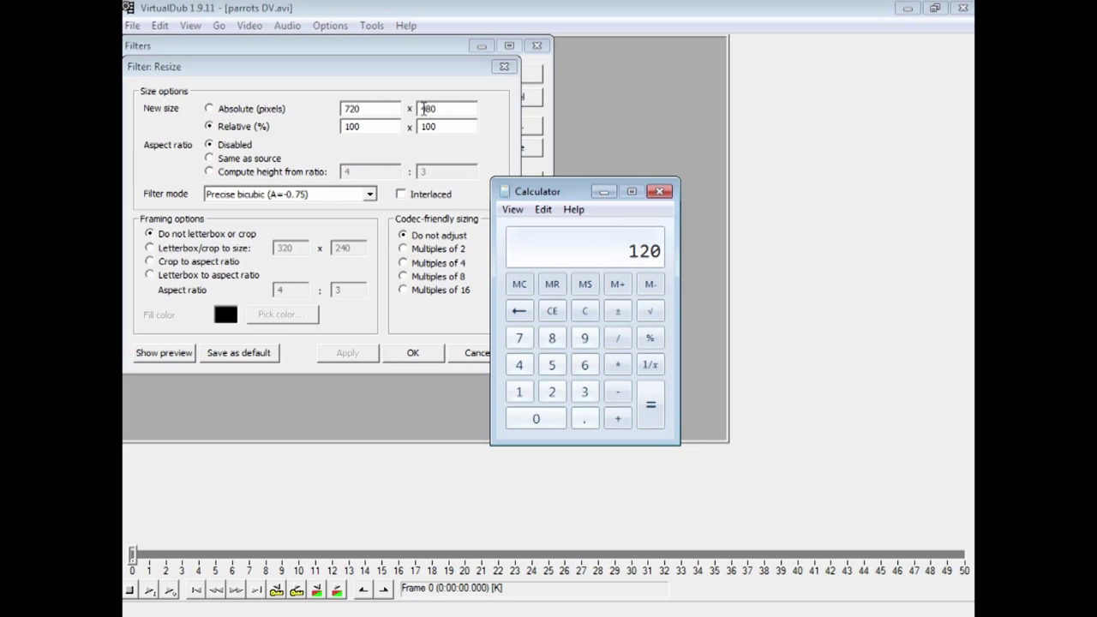
left_click(582, 309)
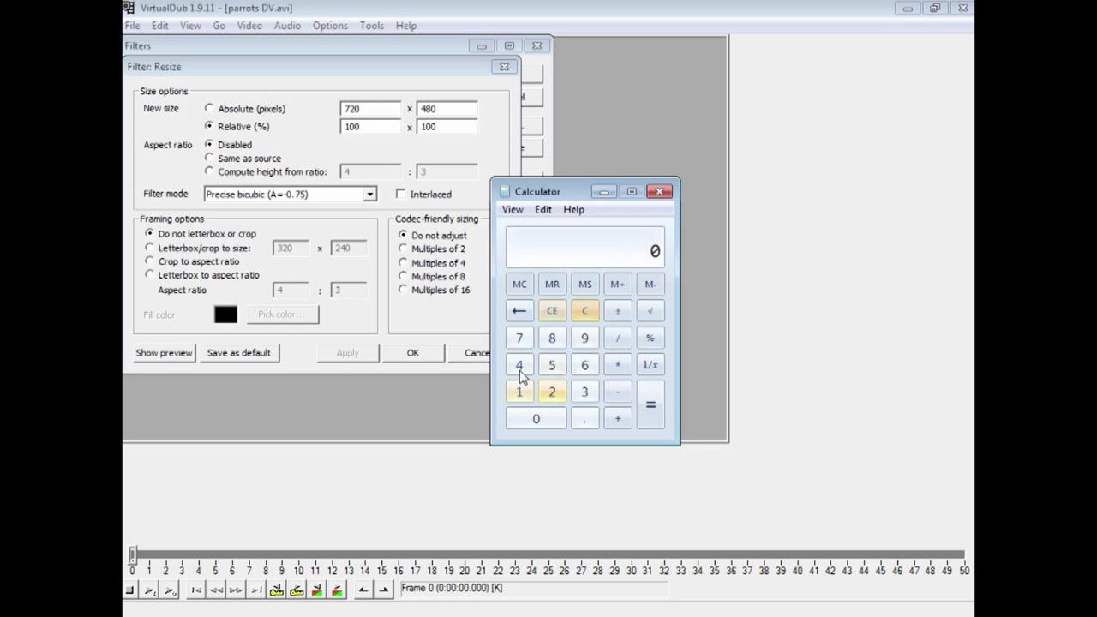
- Verify 480 ÷ 16 equals 30, close Calculator, and apply the resize filter
left_click(518, 365)
left_click(552, 338)
left_click(536, 419)
left_click(617, 338)
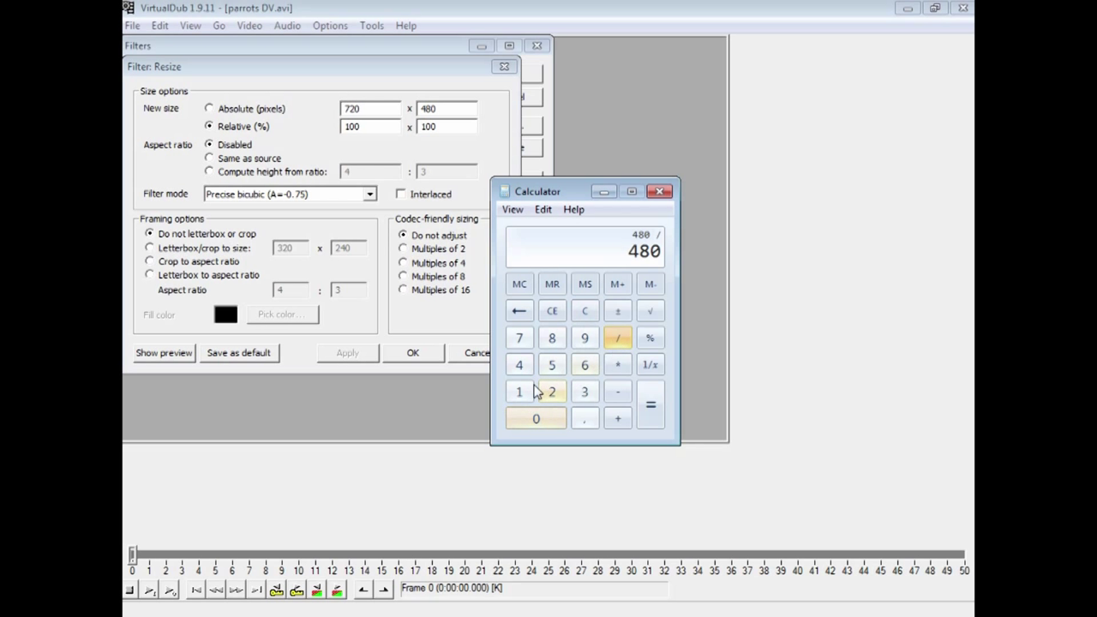
left_click(519, 391)
left_click(584, 365)
left_click(651, 404)
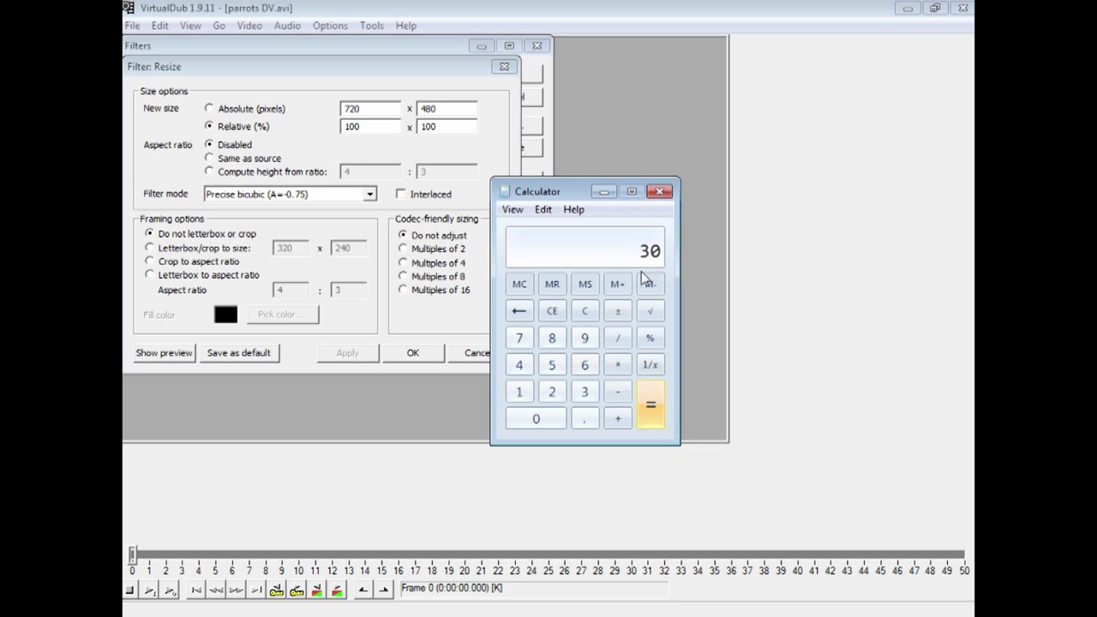
left_click(660, 191)
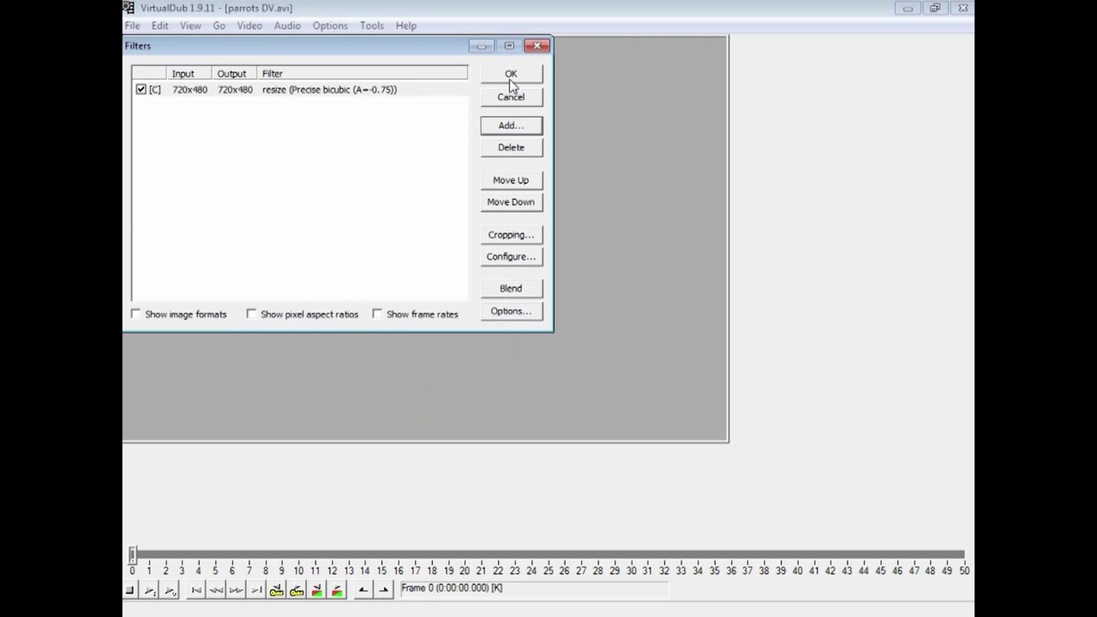
left_click(510, 76)
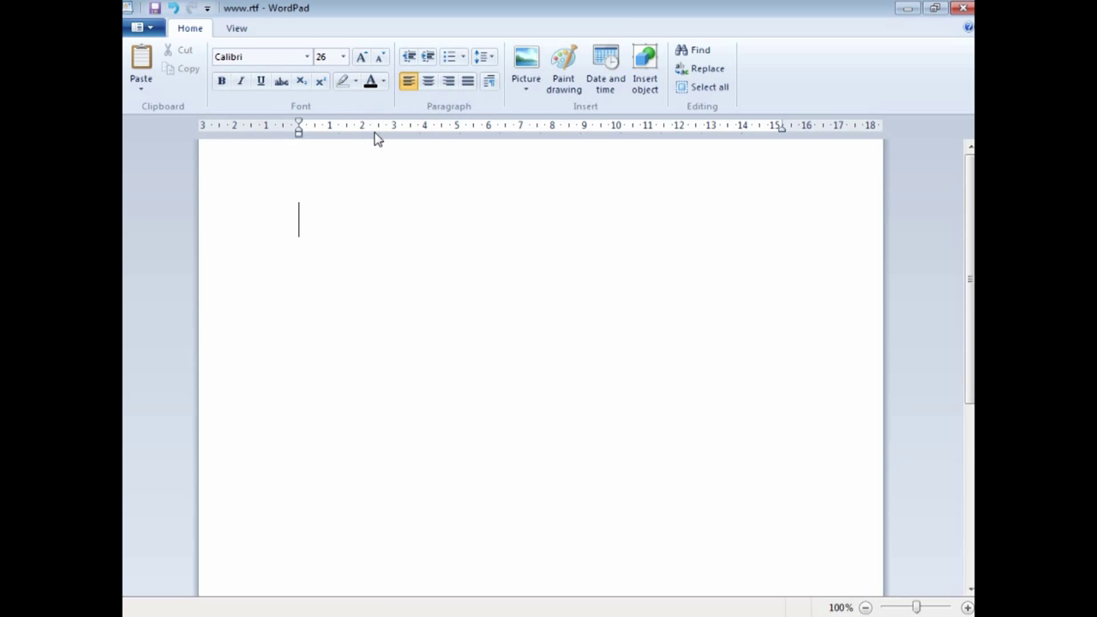
type("www")
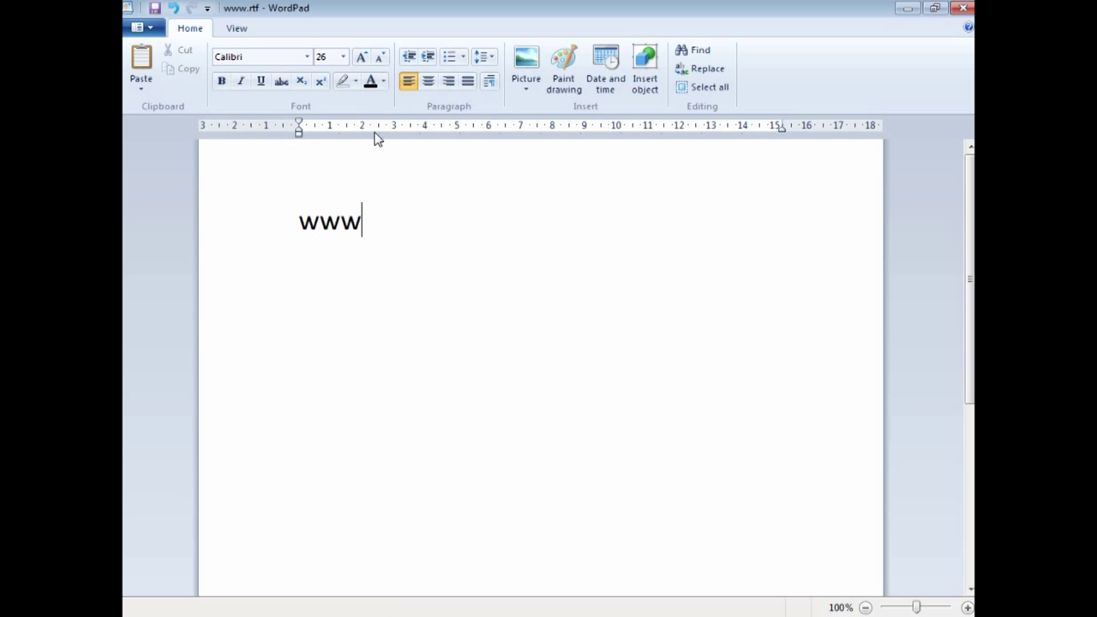
type(".compression")
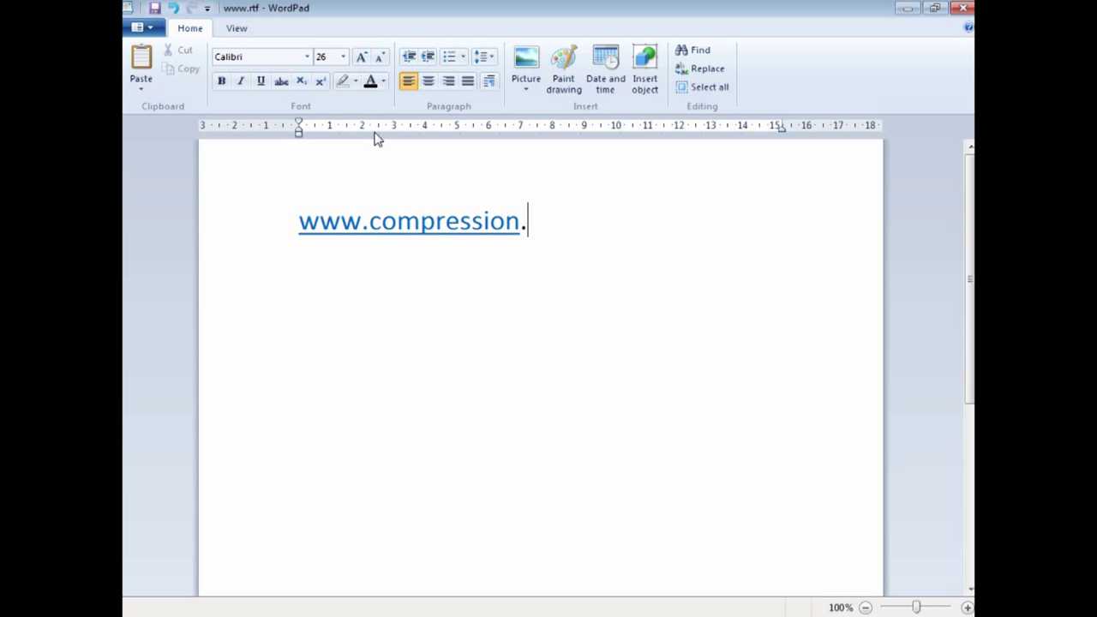
type(".ru")
key("alt+Tab")
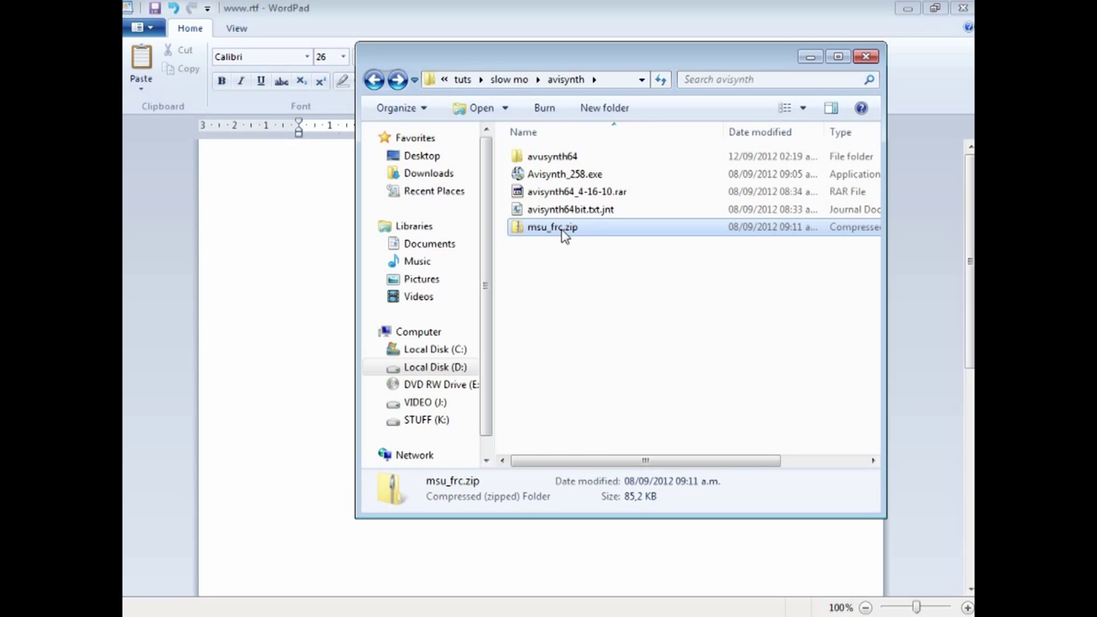
- Copy MSU_FRC.dll out of the msu_frc.zip archive
double_click(563, 229)
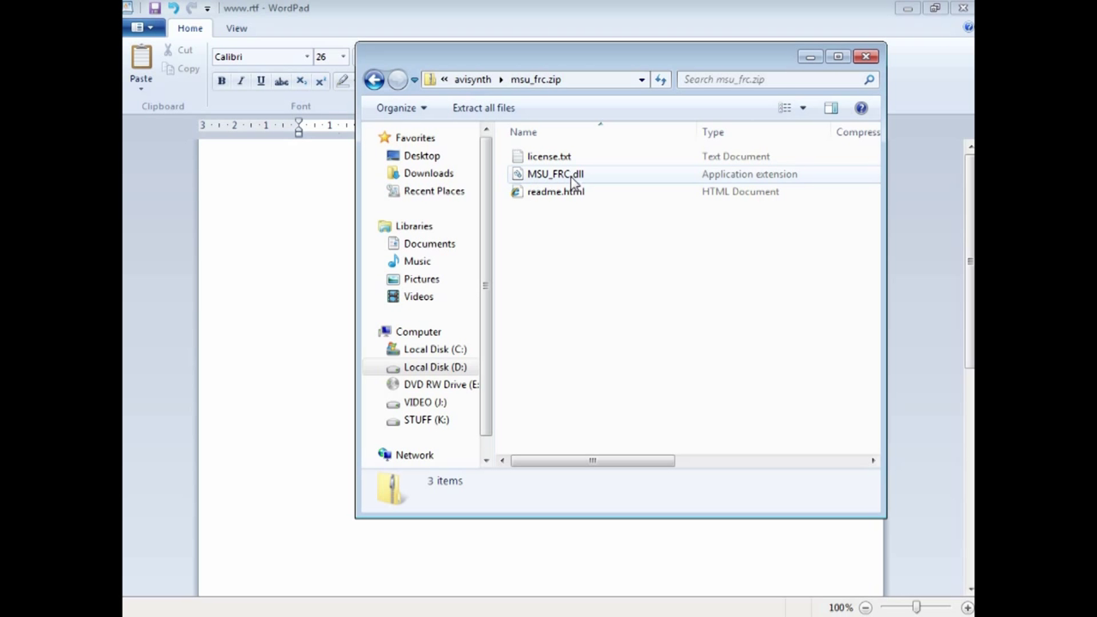
left_click(552, 178)
right_click(551, 175)
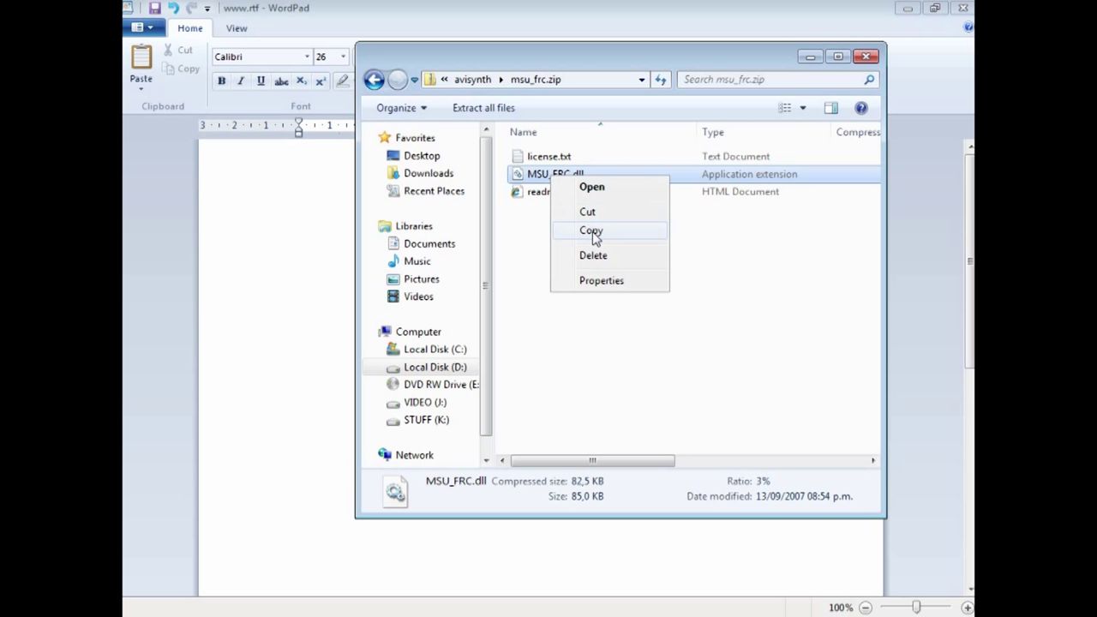
left_click(591, 231)
- Paste it into C:\Program Files (x86)\AviSynth 2.5\plugins, keep the existing copy, and close Explorer
left_click(424, 350)
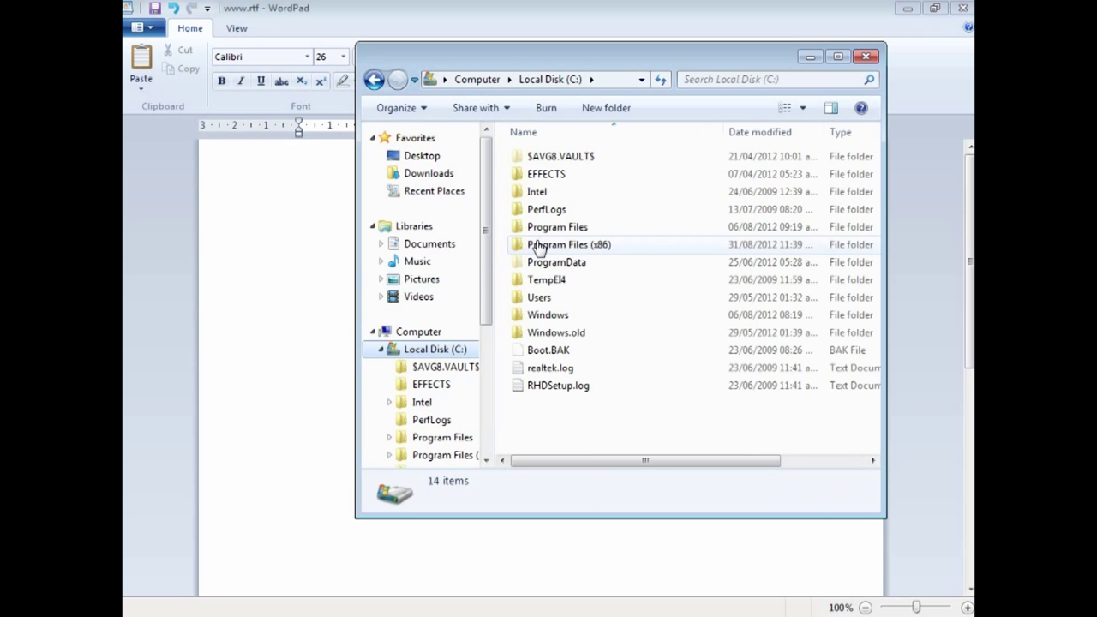
double_click(549, 244)
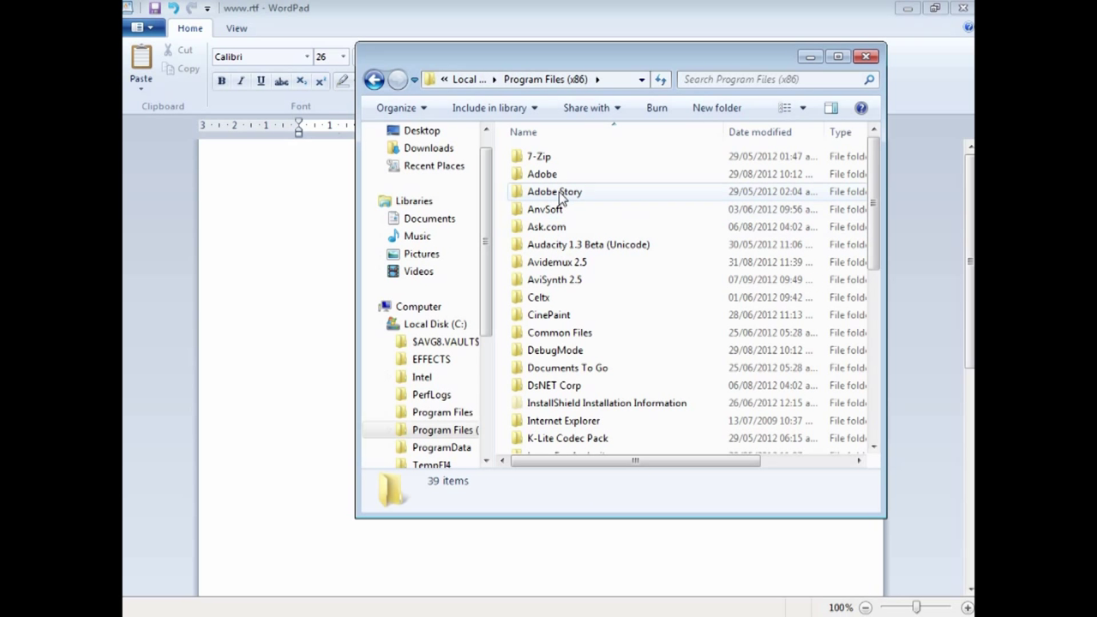
double_click(563, 287)
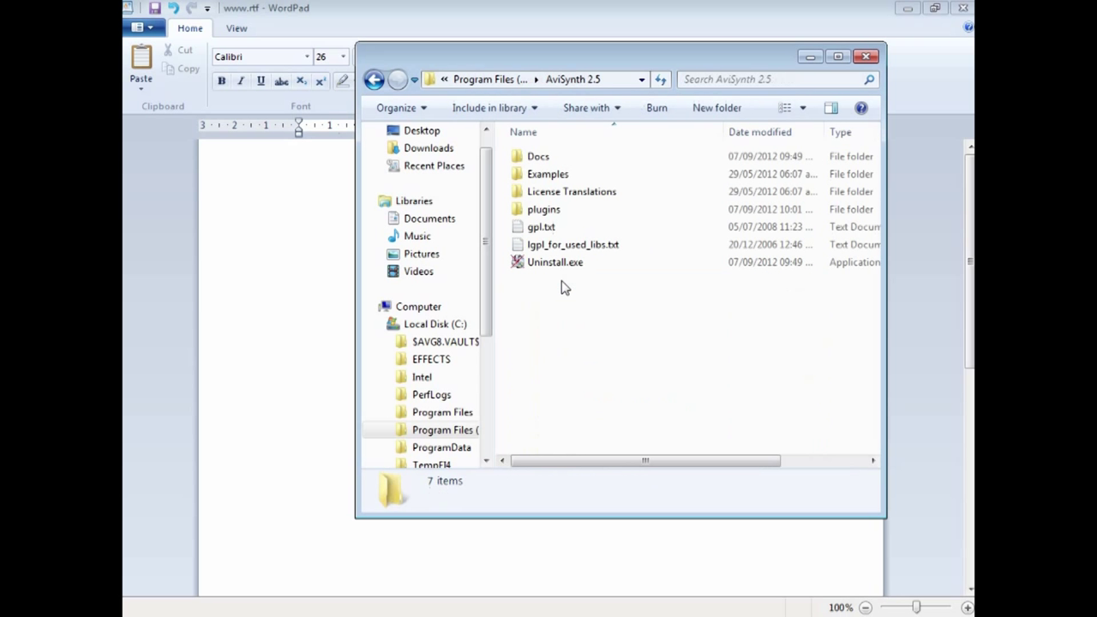
double_click(545, 214)
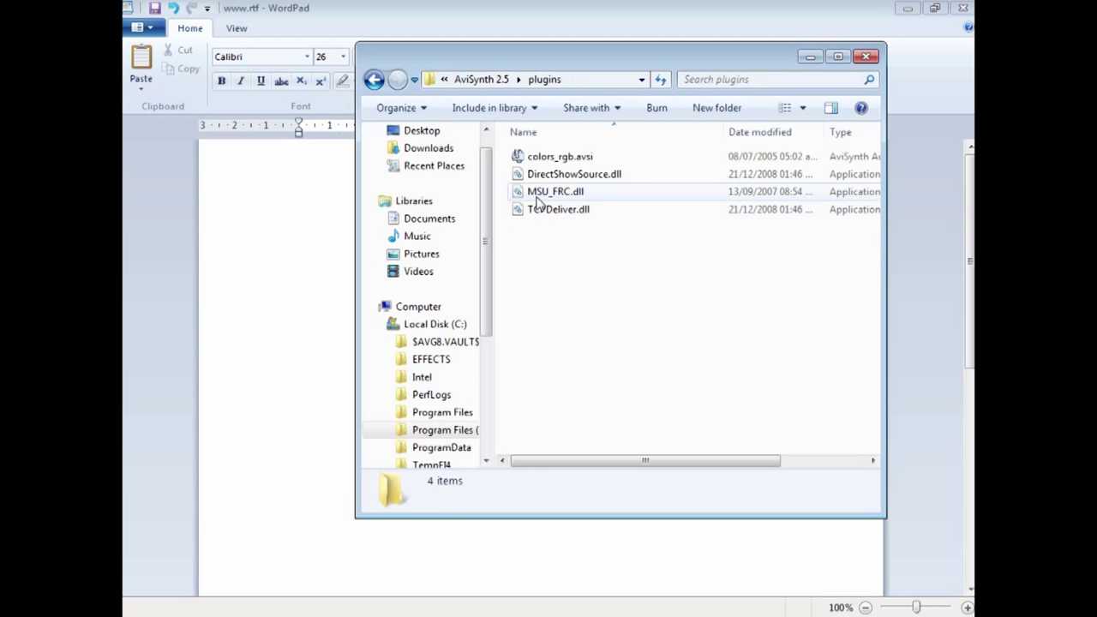
right_click(586, 284)
left_click(625, 396)
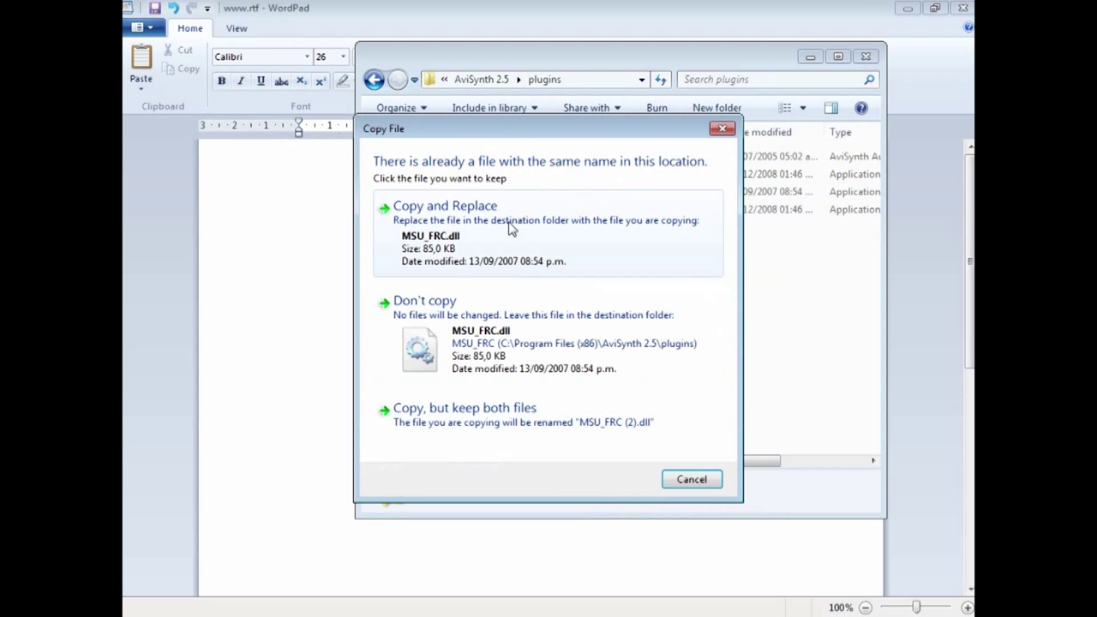
left_click(699, 478)
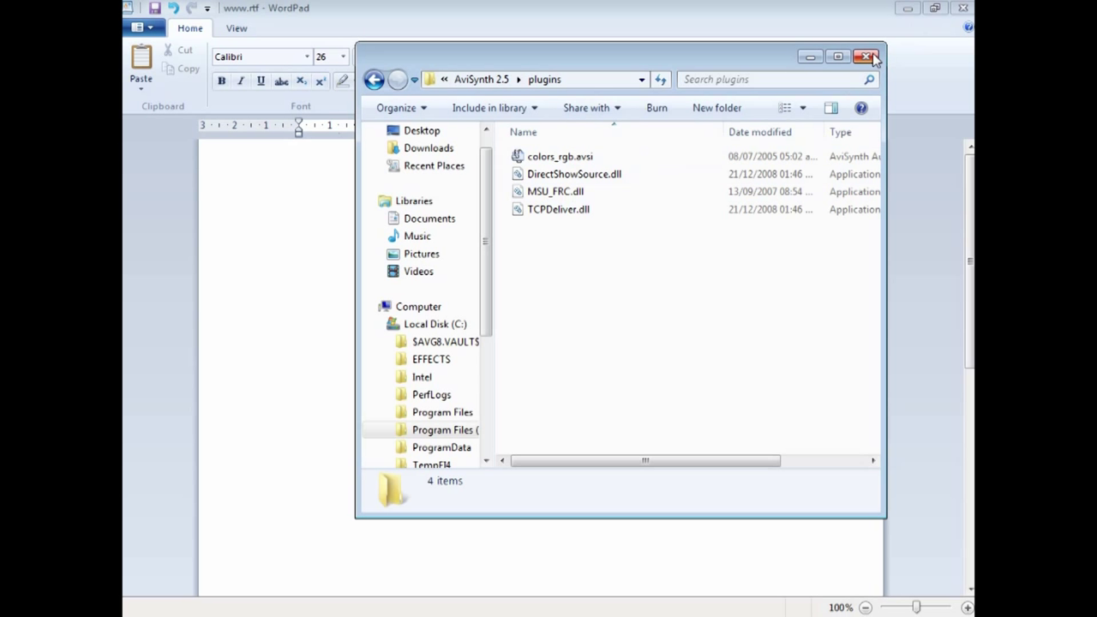
left_click(809, 57)
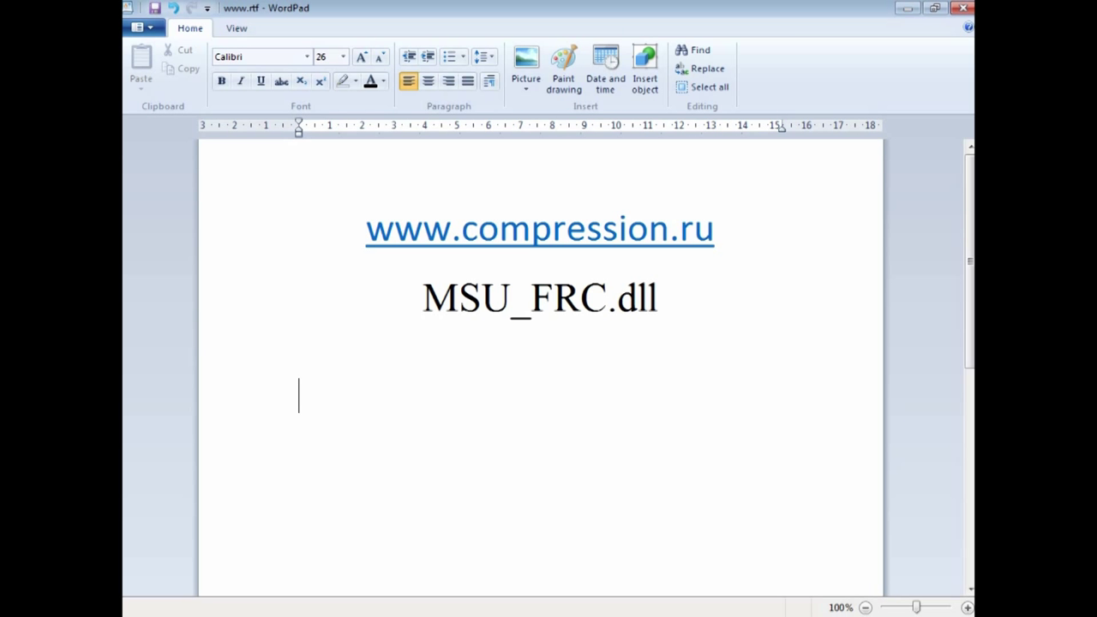
- Raise the slowmotion.avs Notepad script higher, deselect its text, then bring the WordPad notes forward
key("alt+Tab")
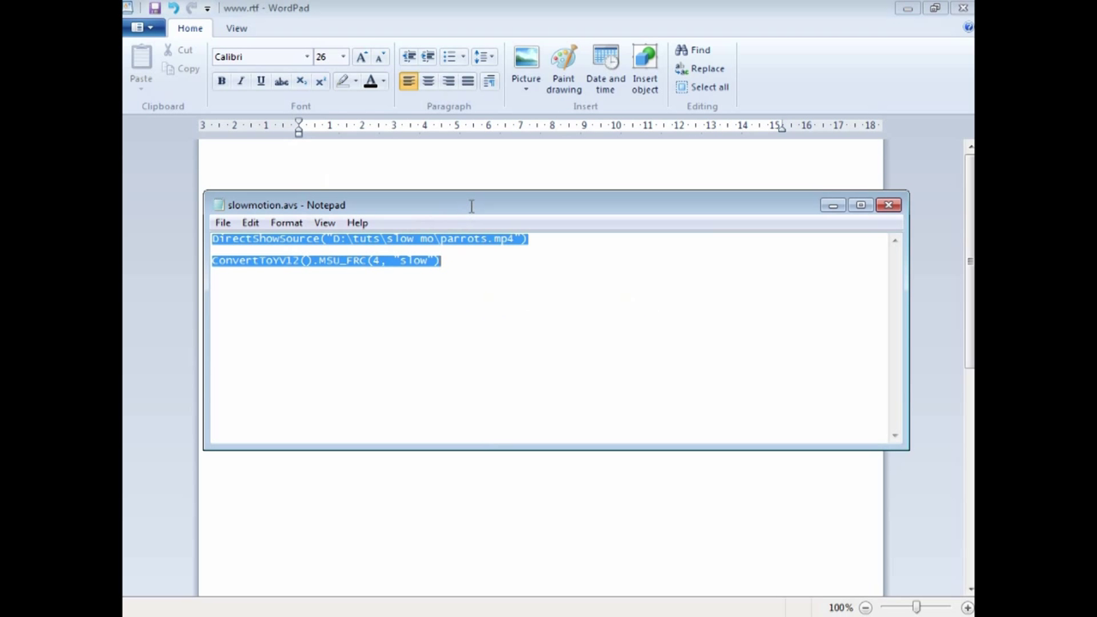
left_click_drag(470, 206, 492, 146)
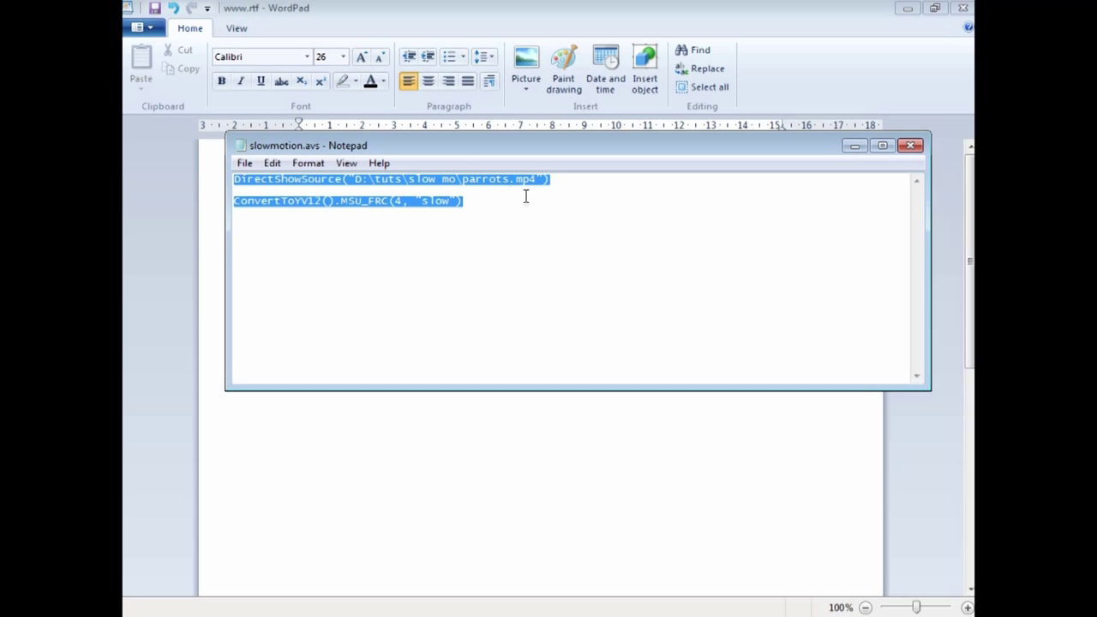
left_click(566, 184)
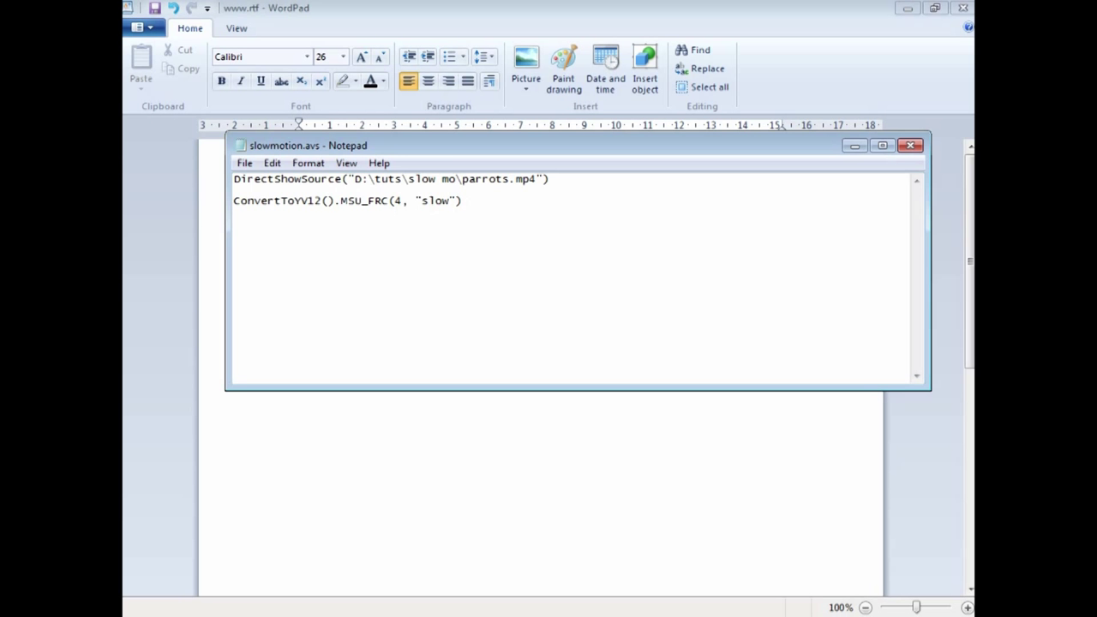
left_click(600, 480)
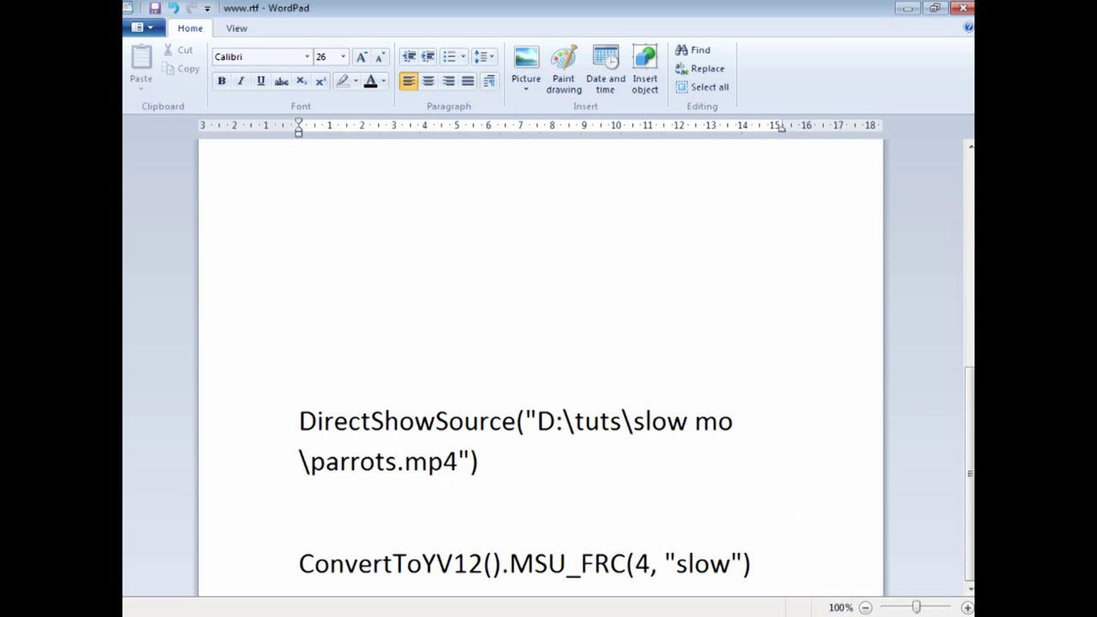
- Return through the slowmotion.avs window to VirtualDub and bring up its File menu
key("alt+Tab")
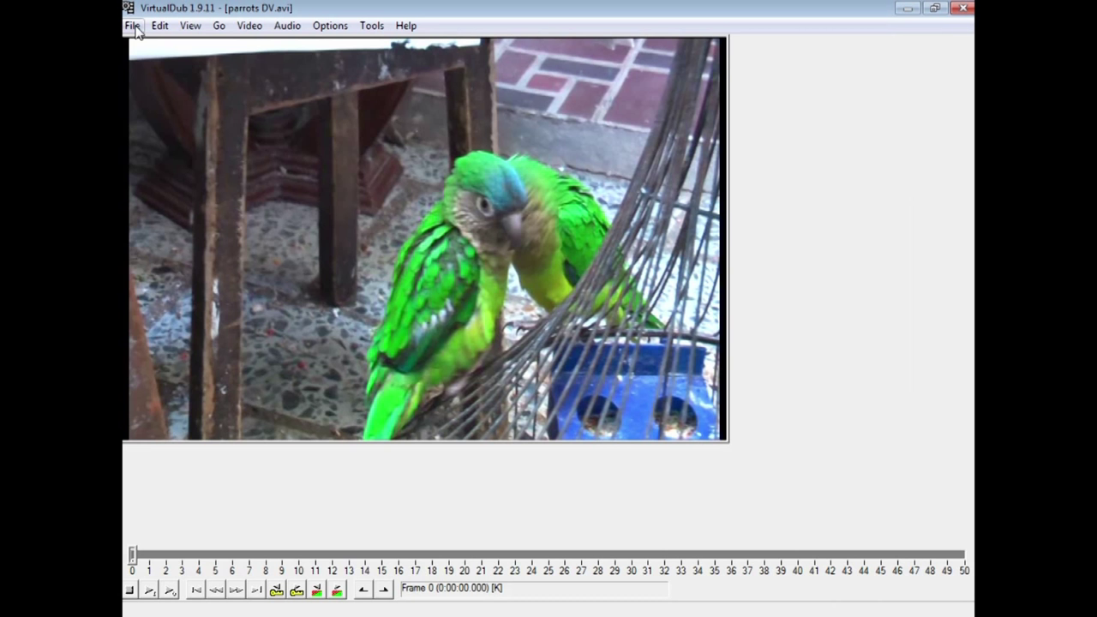
left_click(157, 25)
- Load the slowmotion.avs script through File > Open video file
mouse_move(135, 28)
left_click(170, 46)
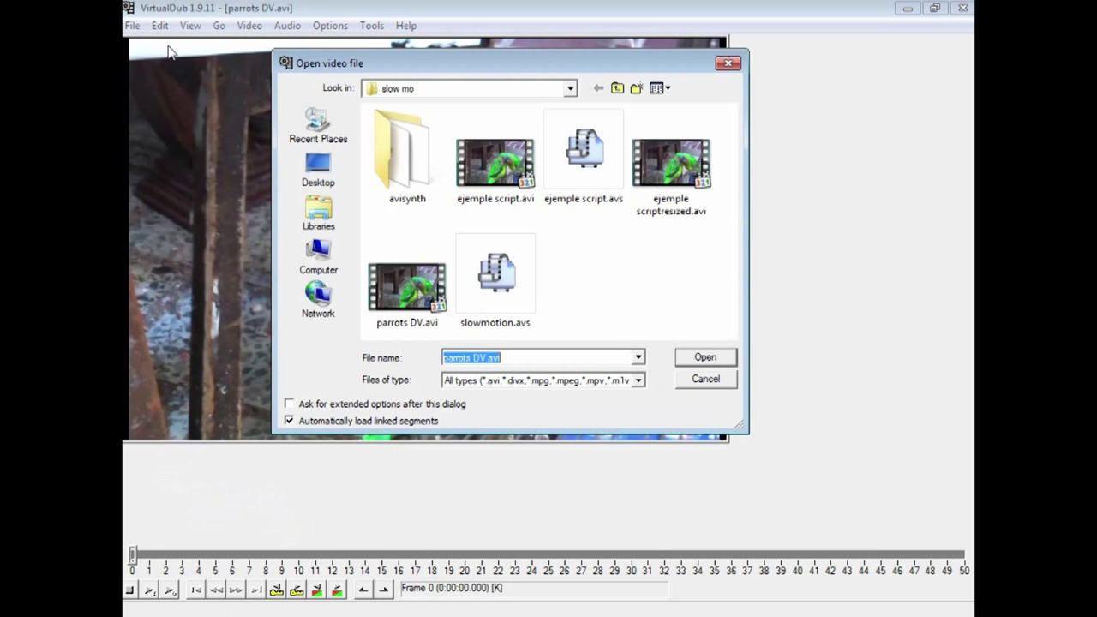
left_click(505, 297)
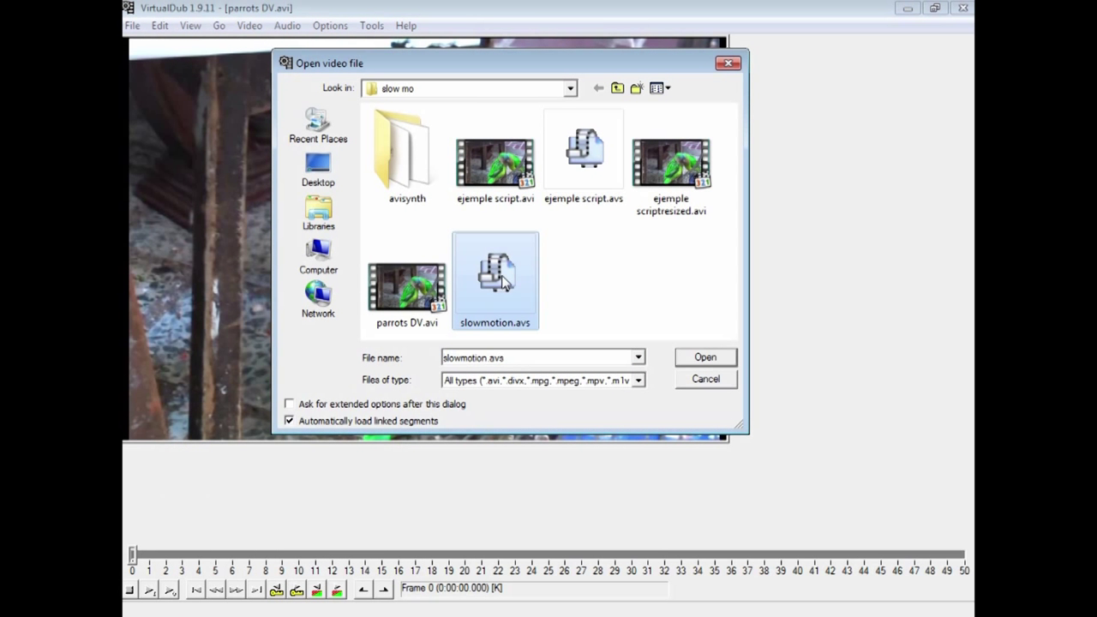
left_click(705, 360)
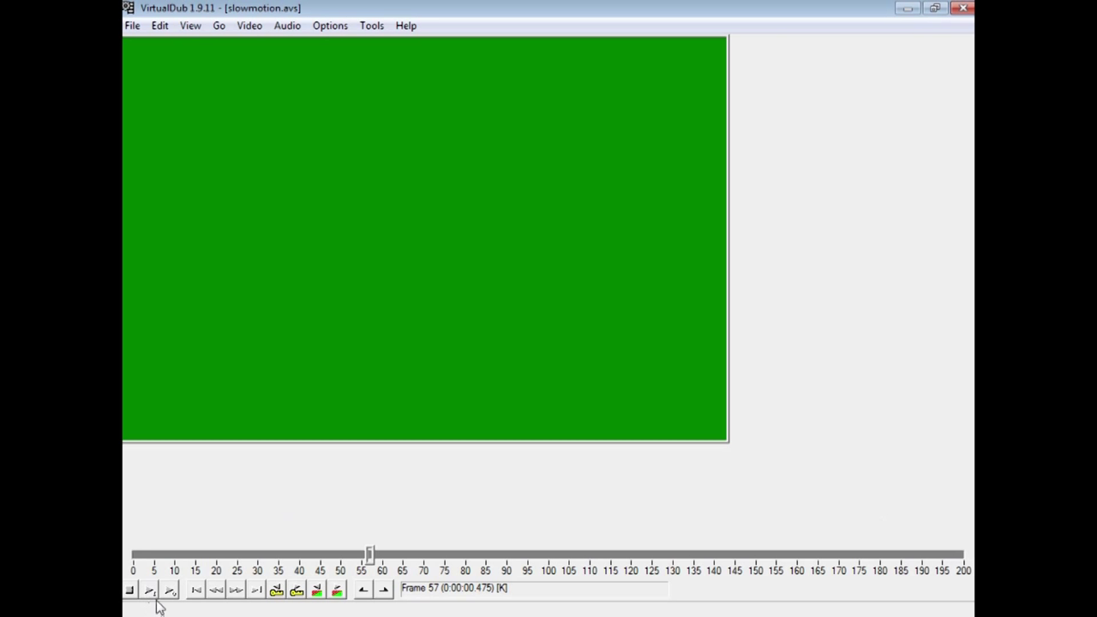
- Set the video compression to the Lagarith lossless codec
left_click(250, 31)
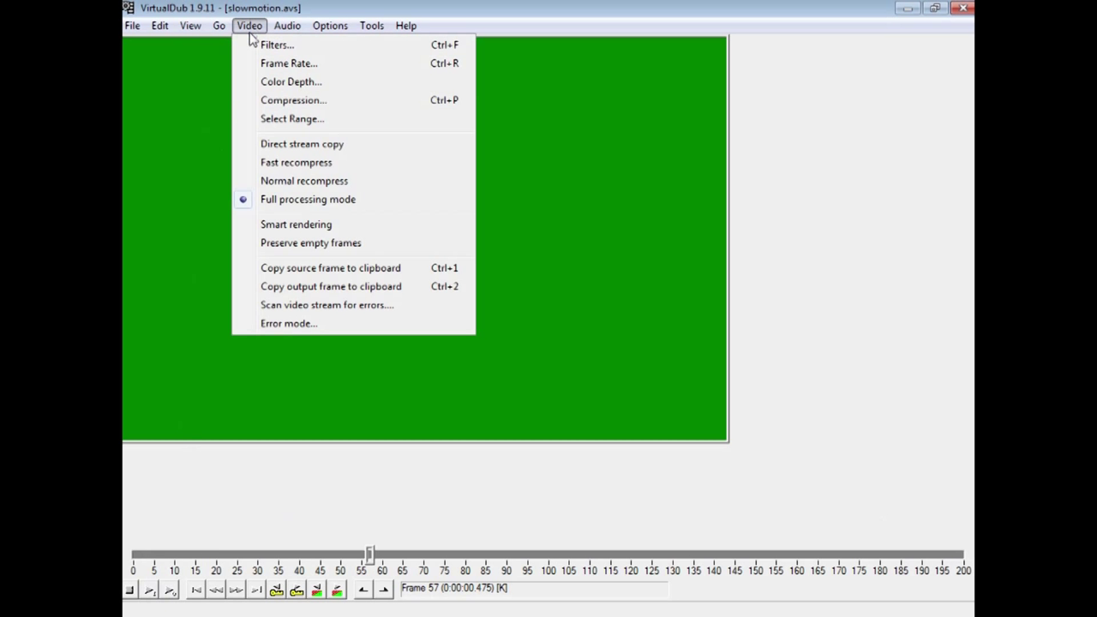
left_click(287, 100)
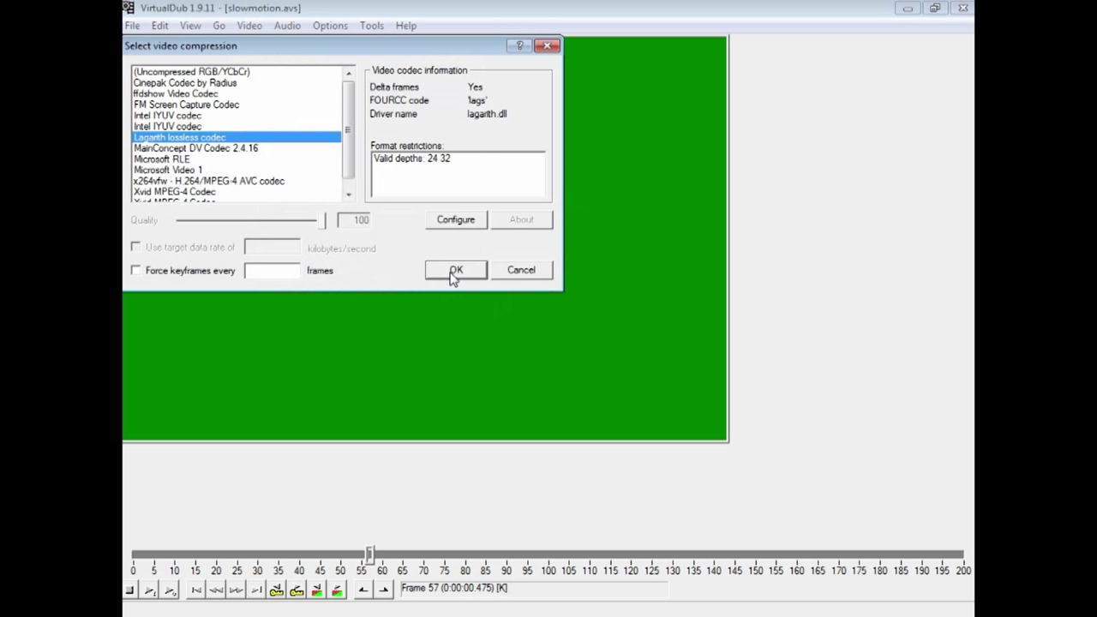
left_click(454, 271)
- Save the output as slowmotion.avi to render the AVI
left_click(133, 26)
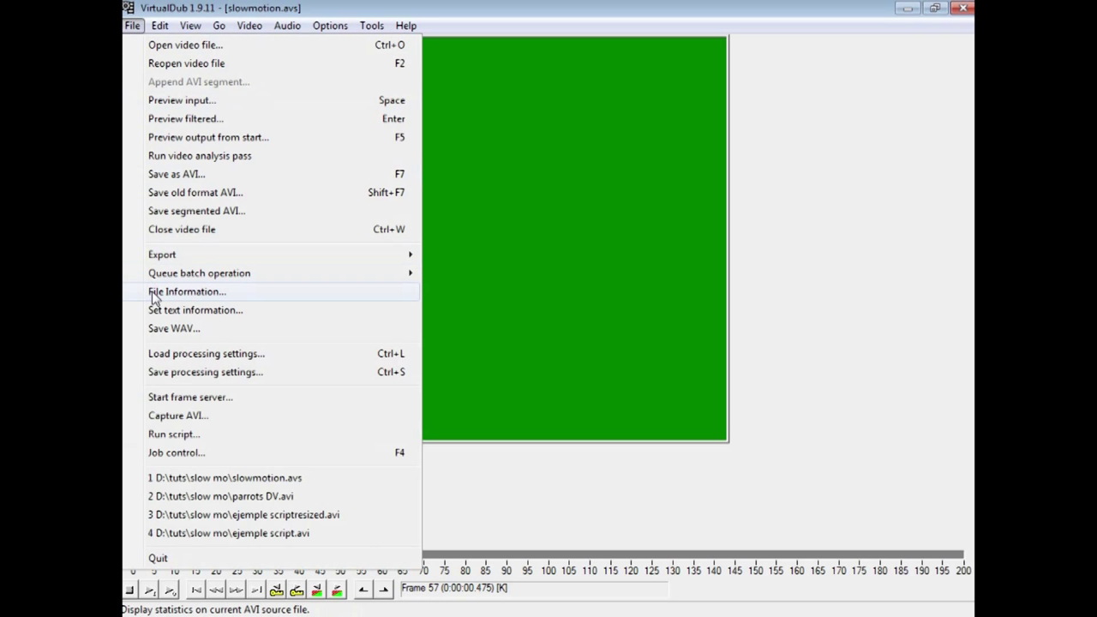
left_click(162, 173)
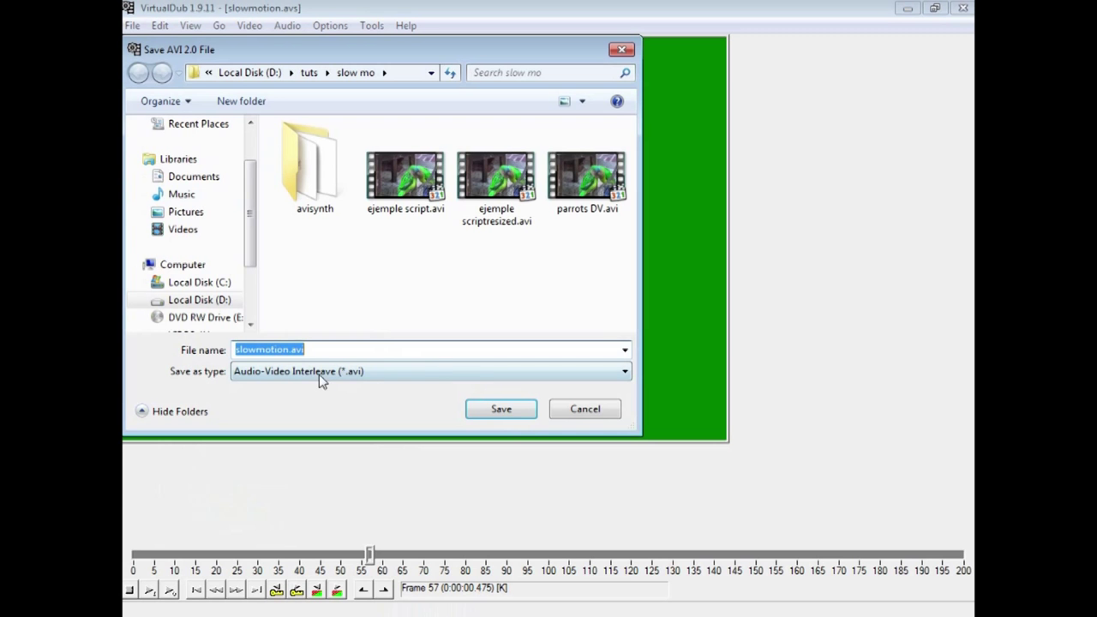
left_click(508, 409)
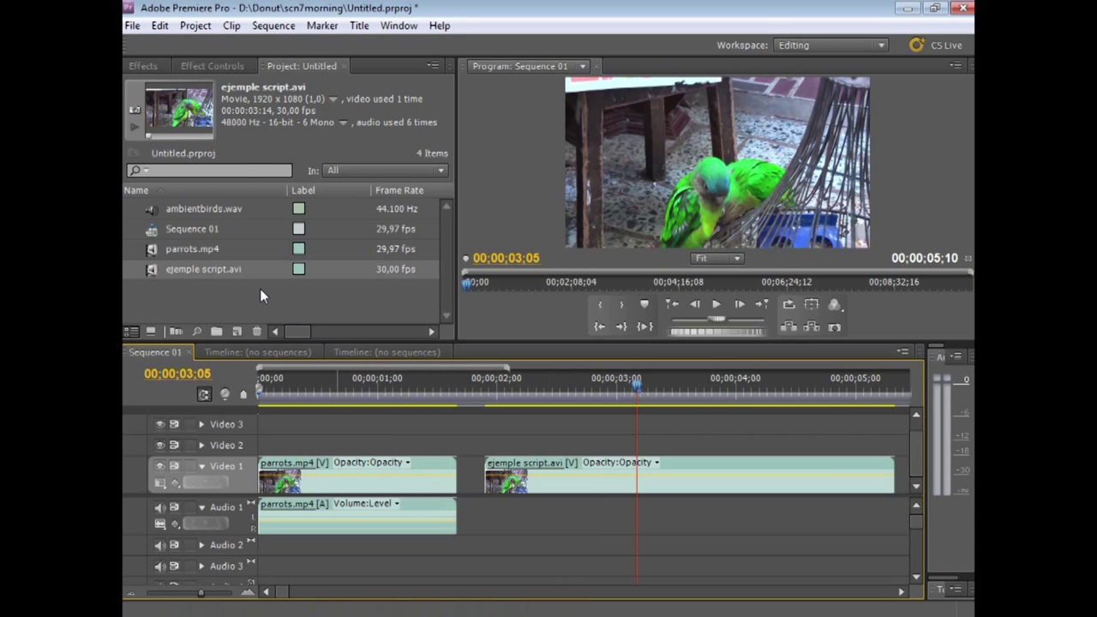
- Import slowmotion.avi into the Premiere Pro project
left_click(201, 296)
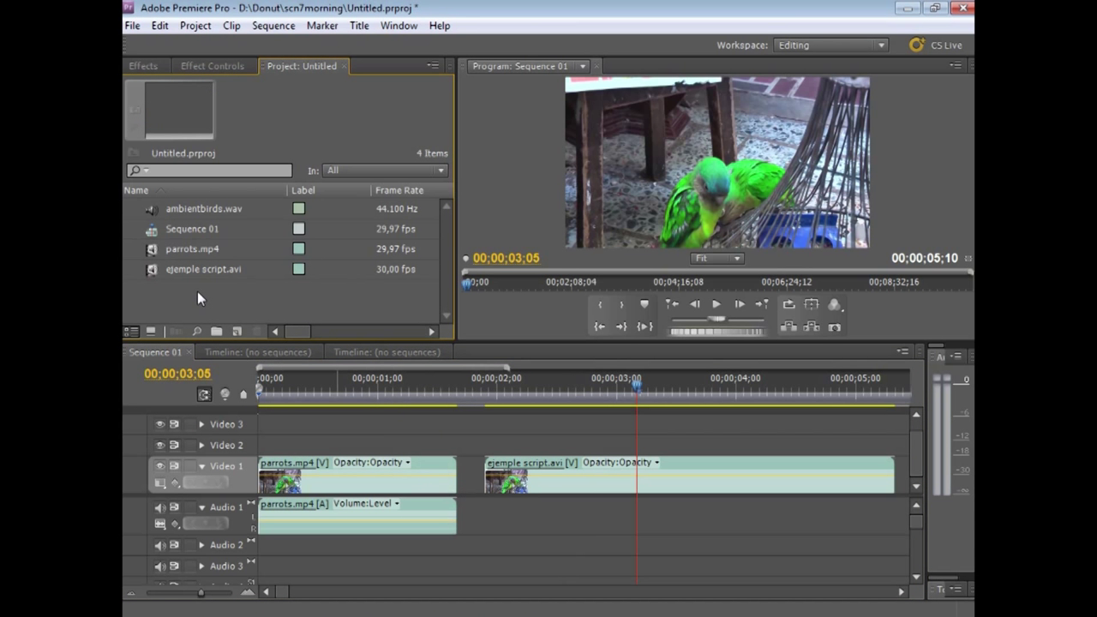
double_click(197, 291)
left_click(504, 277)
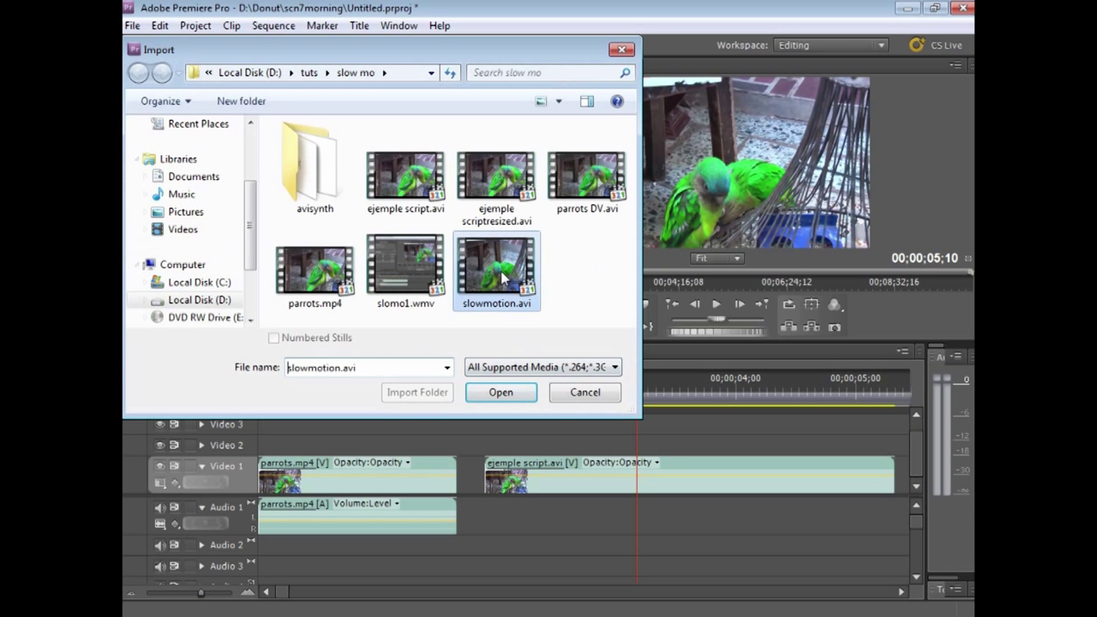
left_click(510, 393)
- Delete ejemple script.avi from Video 1 and place slowmotion.avi after parrots.mp4
left_click(533, 470)
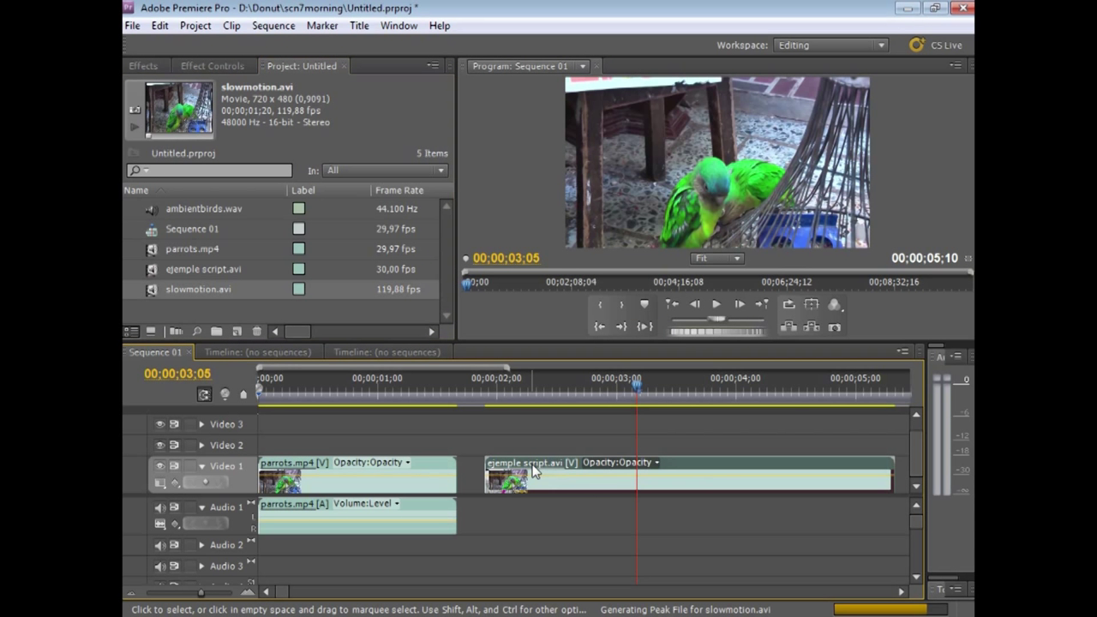
key("Delete")
left_click_drag(155, 299, 527, 454)
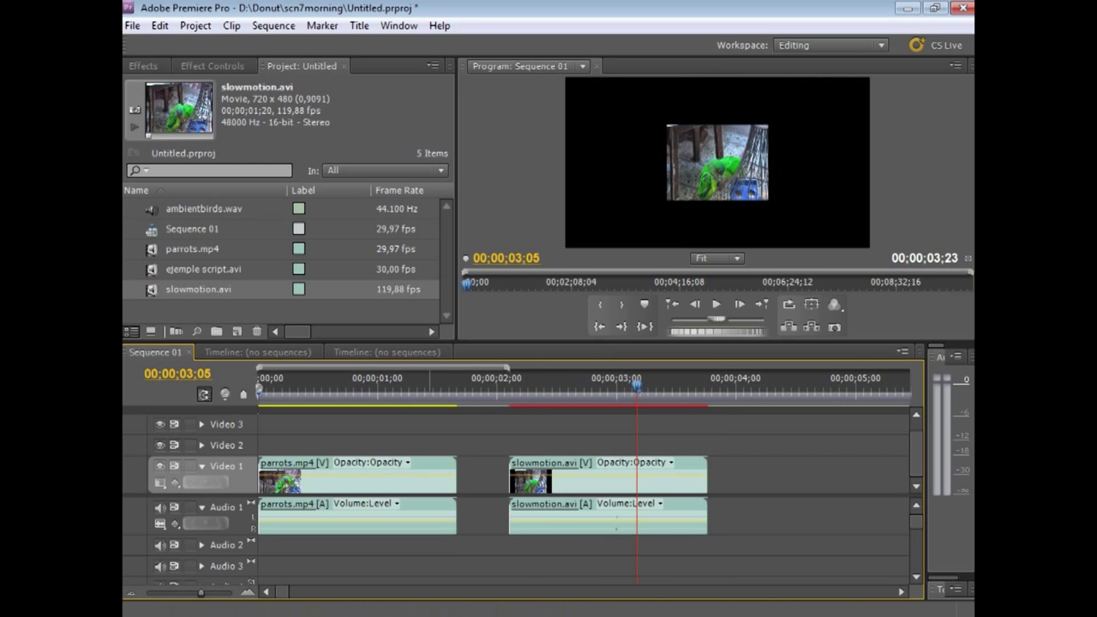
right_click(203, 294)
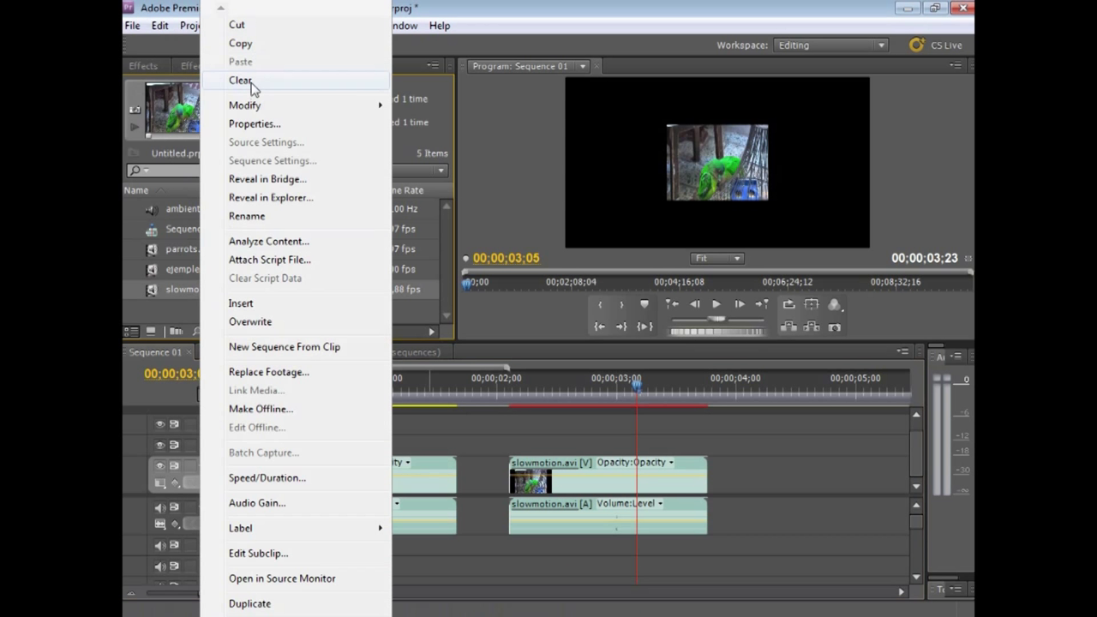
- Interpret slowmotion.avi at 30 fps with D1/DV NTSC Widescreen 16:9 (1.2121) pixel aspect
mouse_move(254, 108)
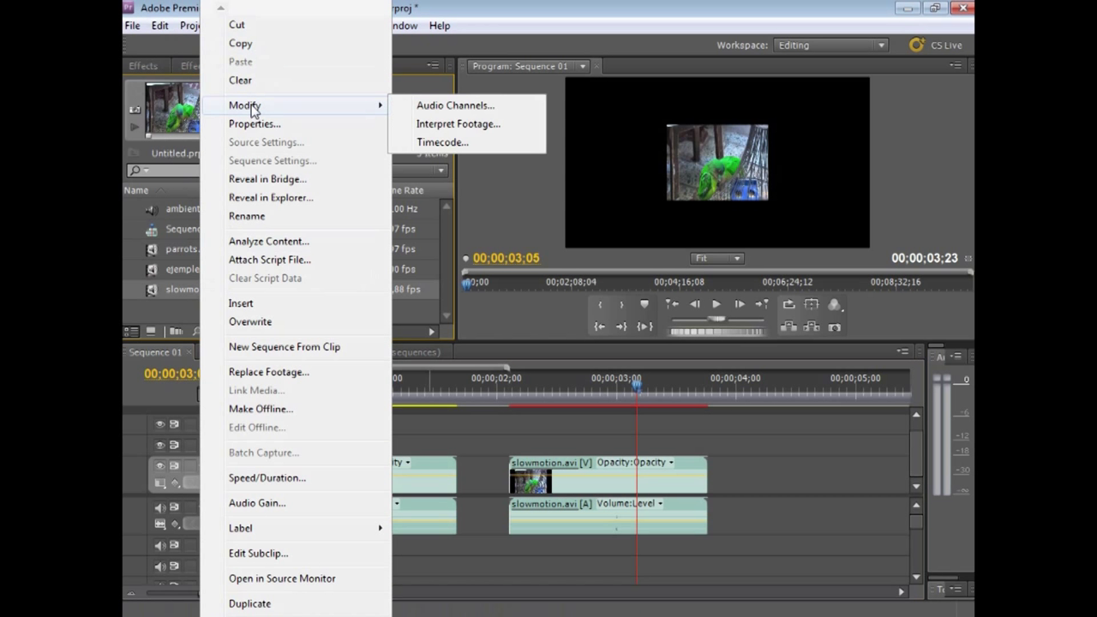
left_click(460, 125)
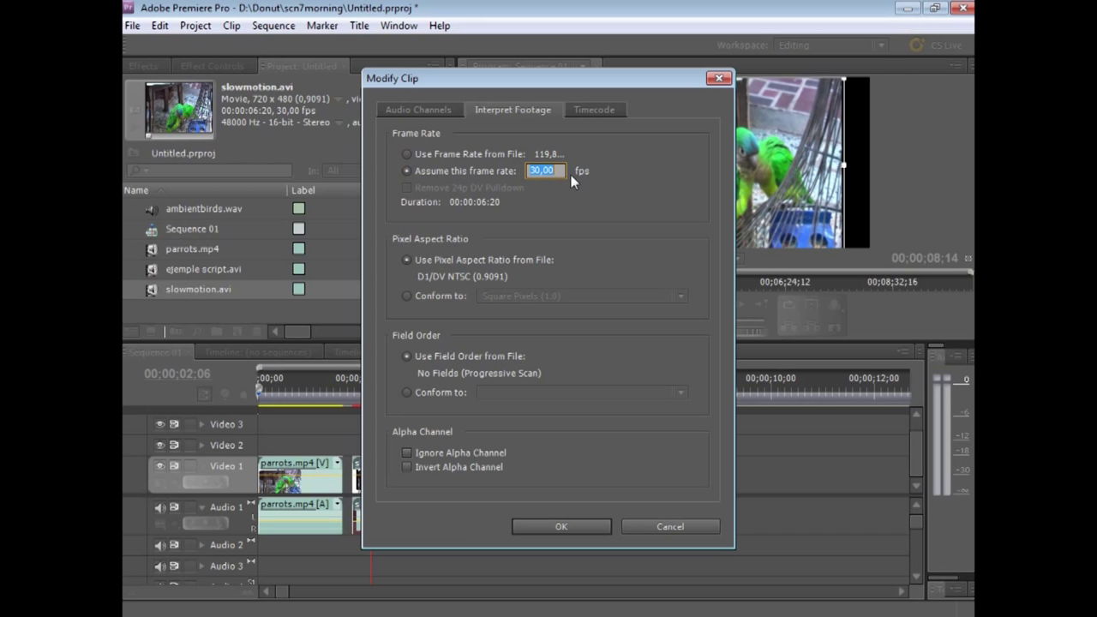
left_click(407, 295)
left_click(681, 296)
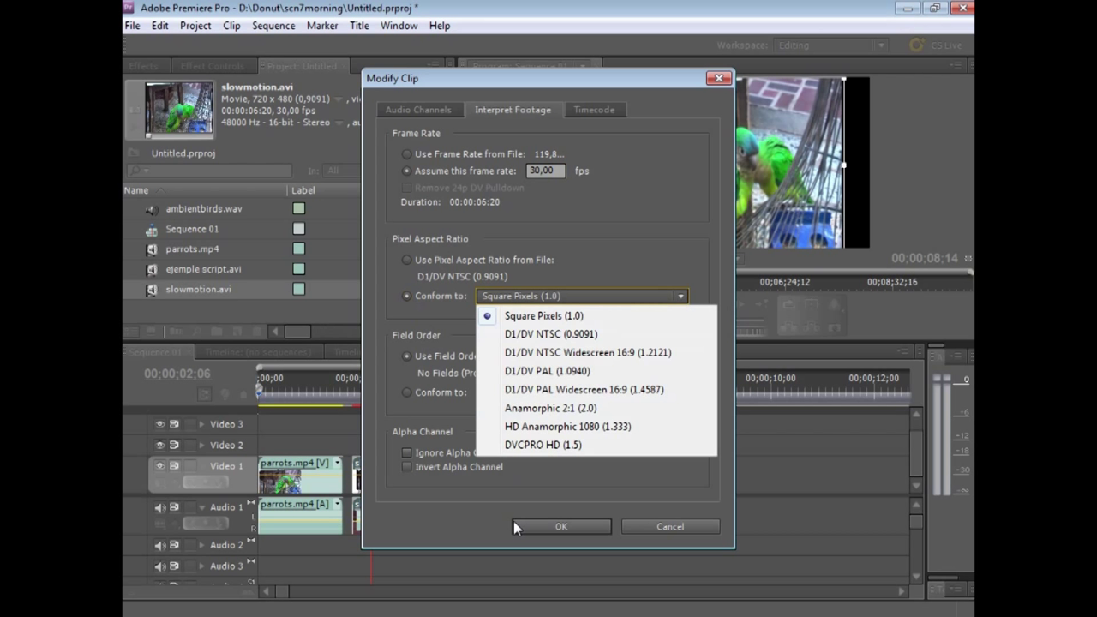
left_click(607, 352)
left_click(558, 526)
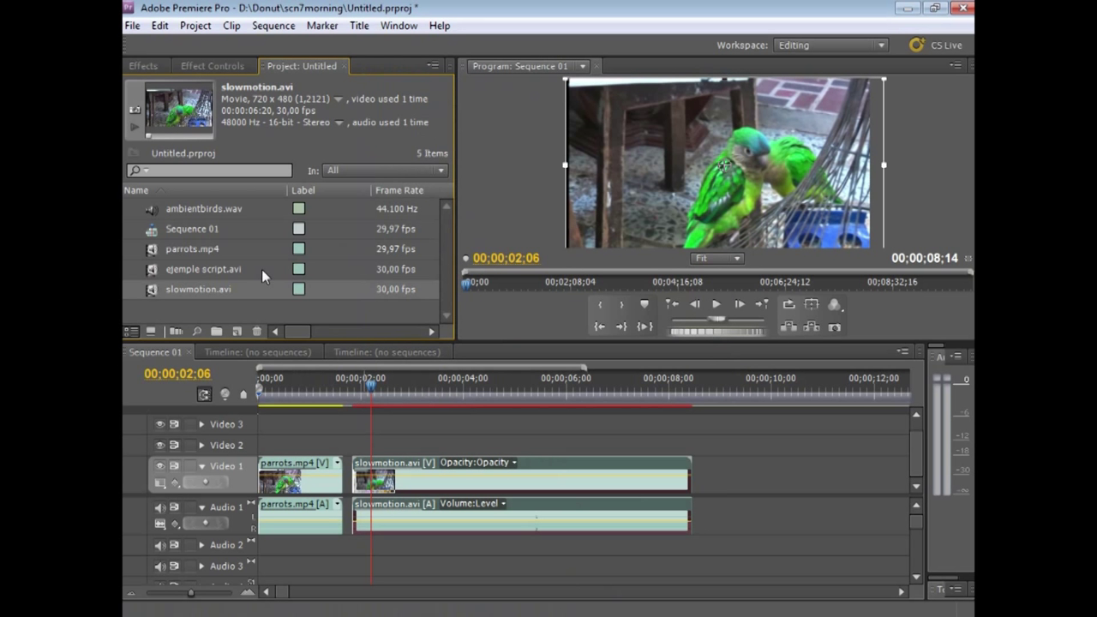
- Replace the old slowmotion clip with the new slowmotion.avi, placed right after the parrots clip
left_click_drag(150, 291, 762, 468)
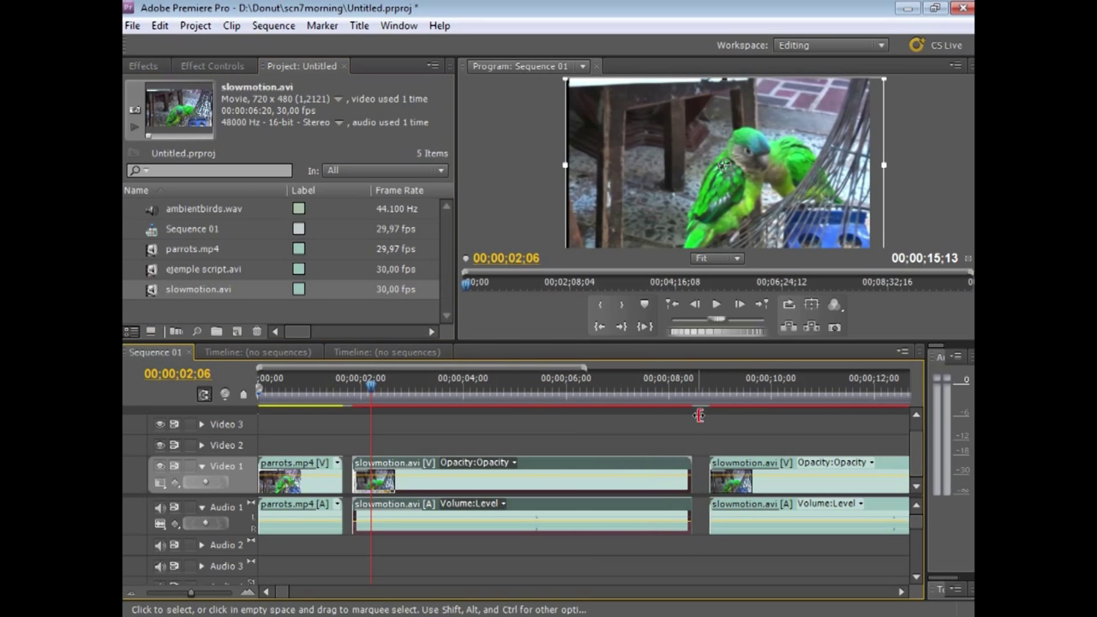
left_click(716, 386)
key("Delete")
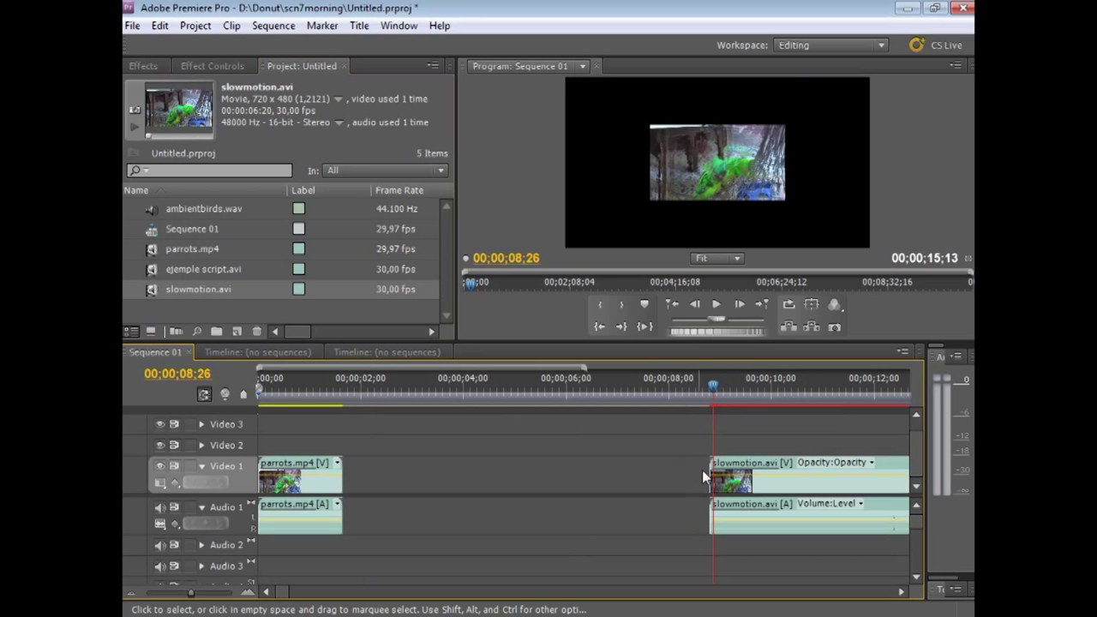
left_click_drag(720, 470, 448, 470)
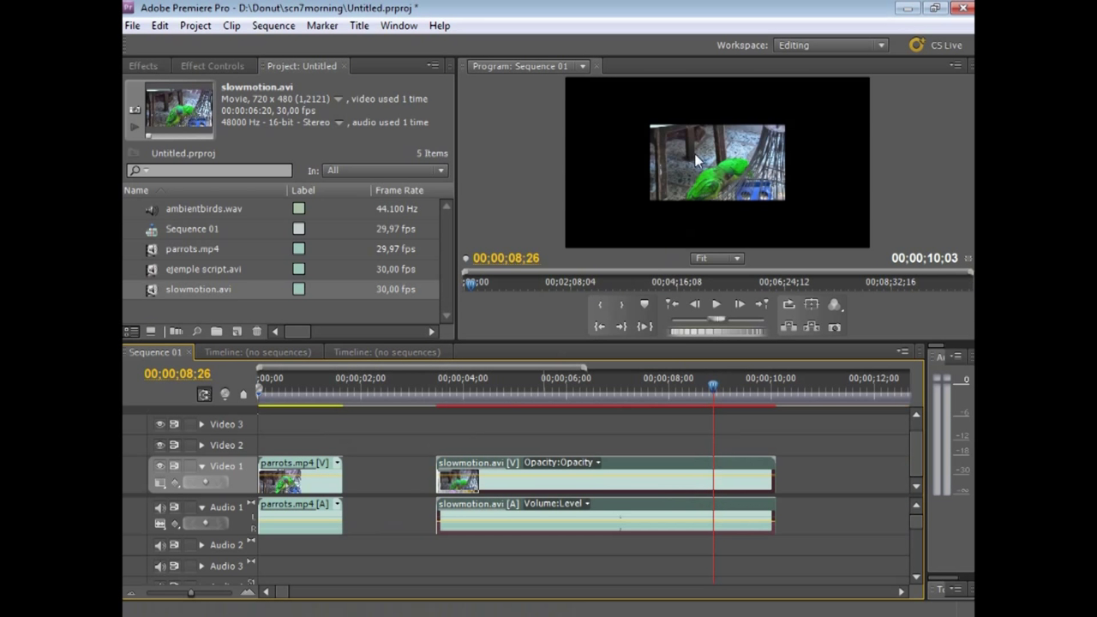
- Enlarge the slowmotion image in the Program monitor so it fills the frame
left_click(696, 154)
left_click_drag(649, 199, 527, 245)
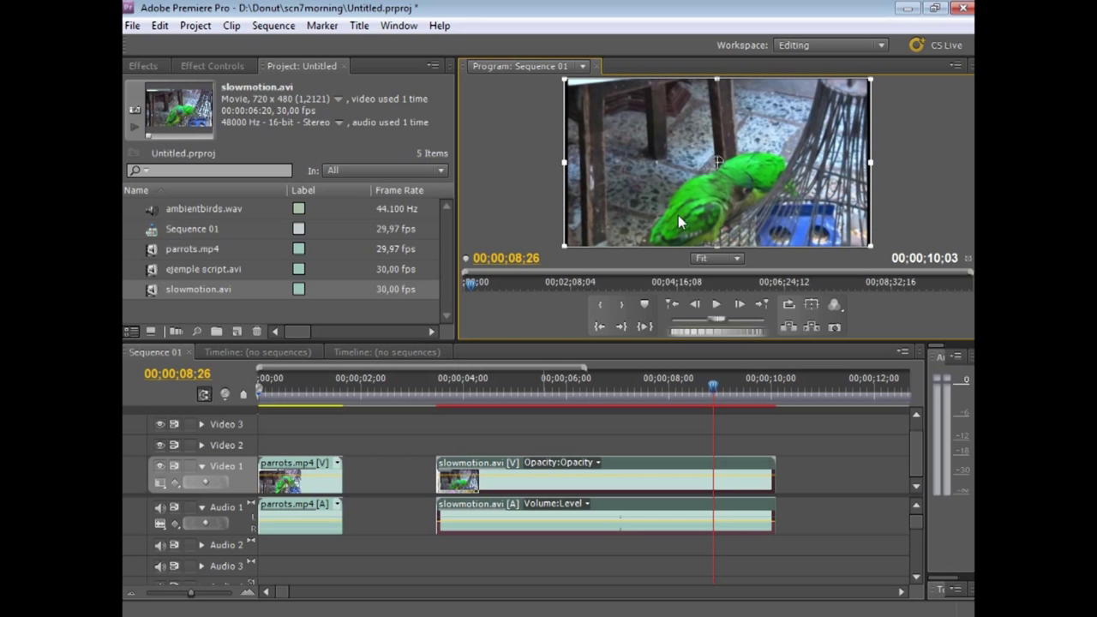
left_click_drag(684, 216, 686, 220)
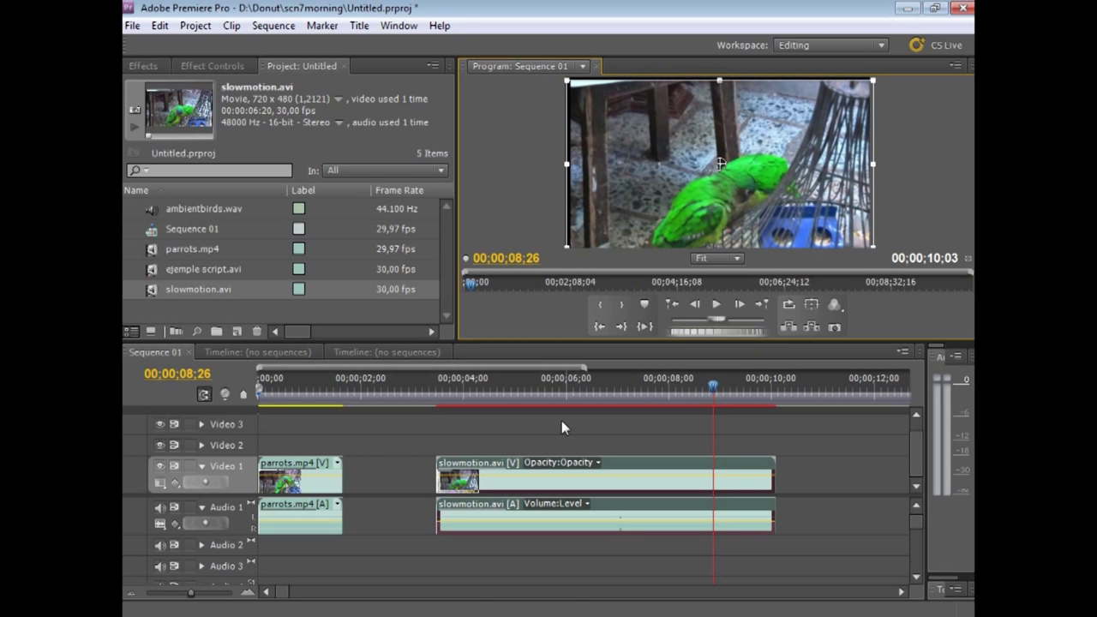
- Render the section around 00;00;07;09 and play back the preview
left_click(634, 390)
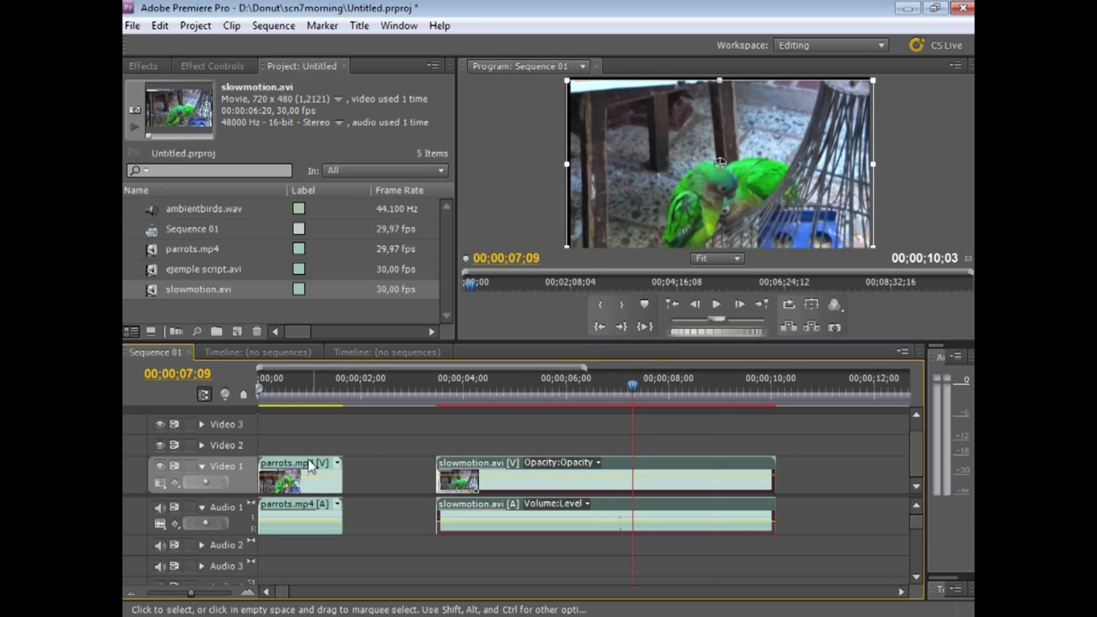
key("Return")
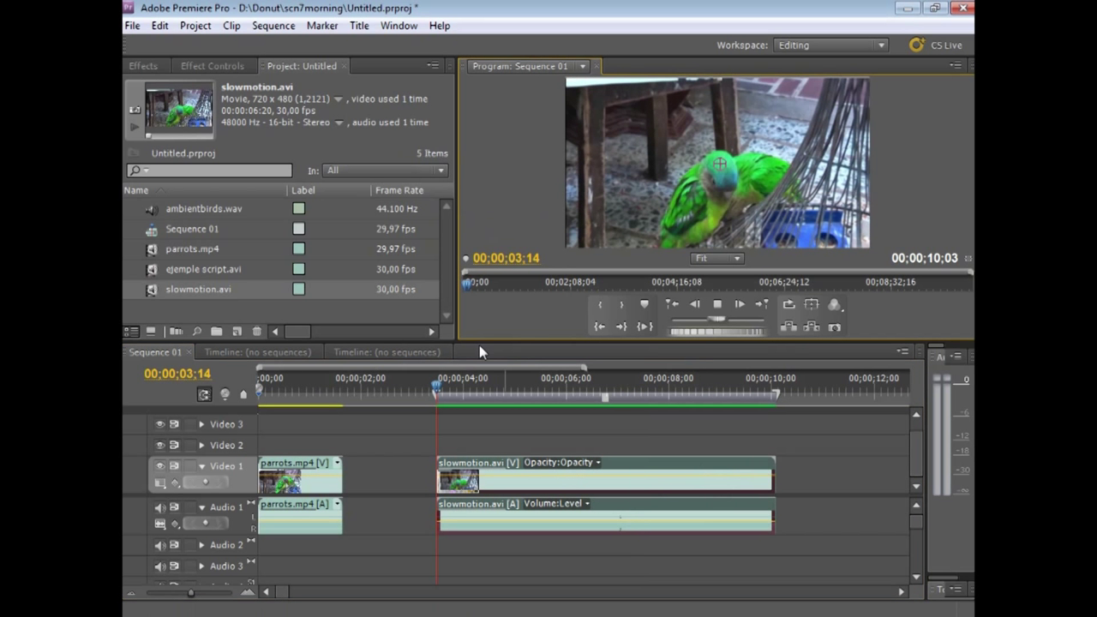
key("space")
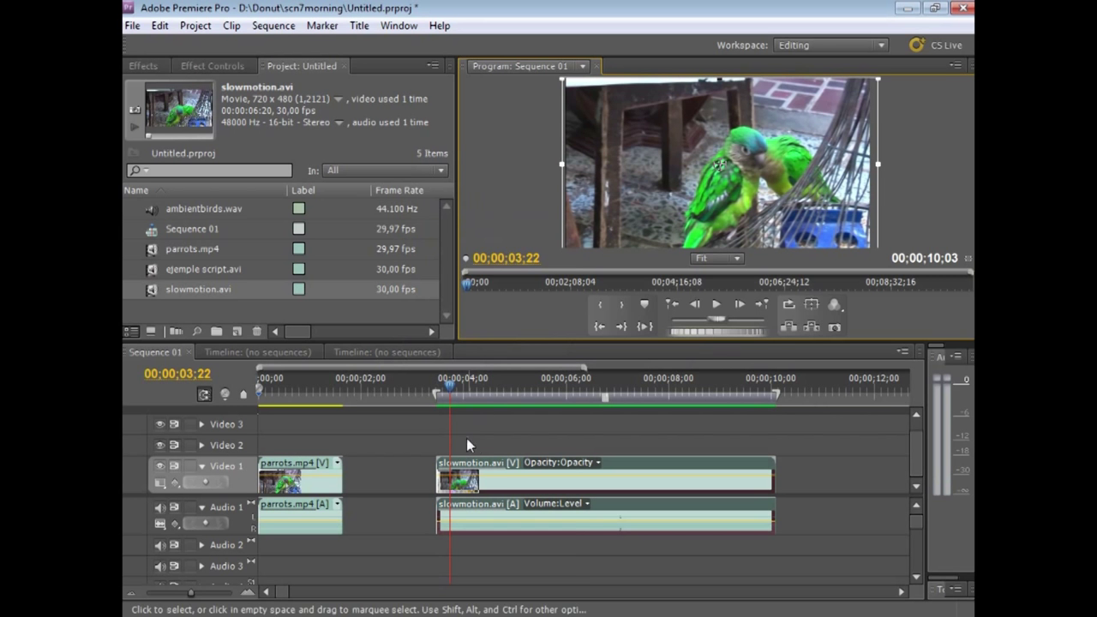
key("space")
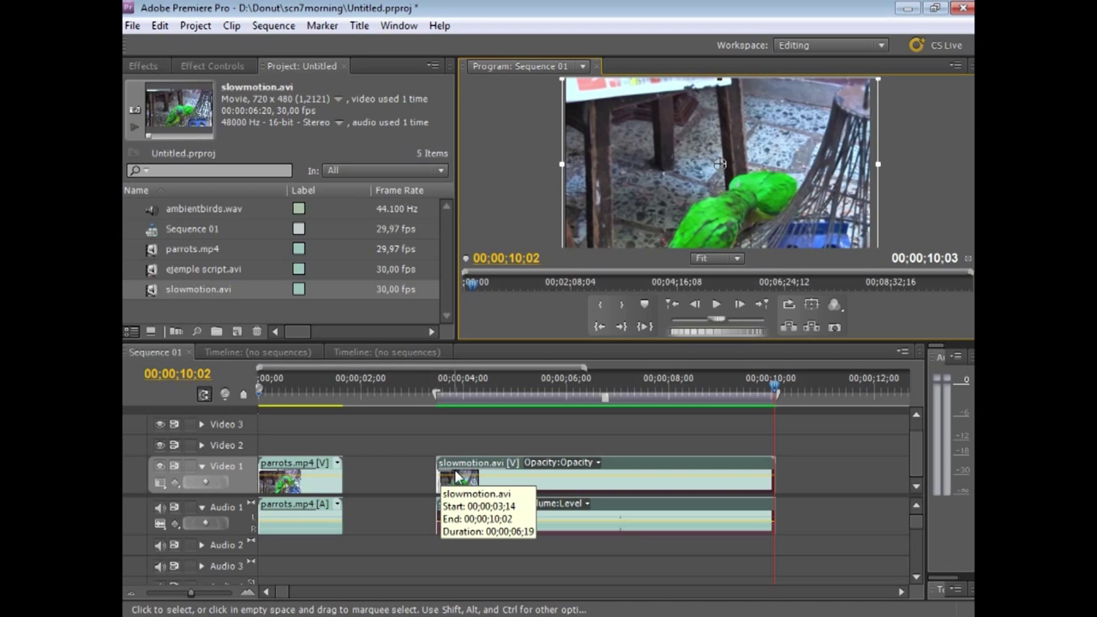
left_click_drag(774, 385, 540, 437)
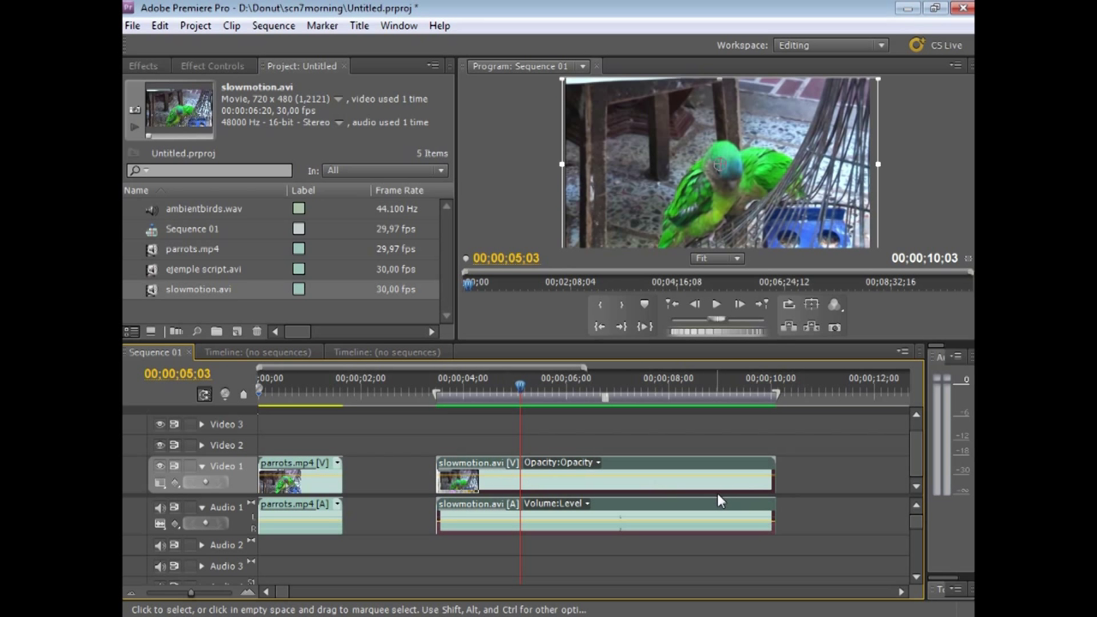
- Set the slowmotion.avi clip's speed to 20% in Speed/Duration
right_click(640, 496)
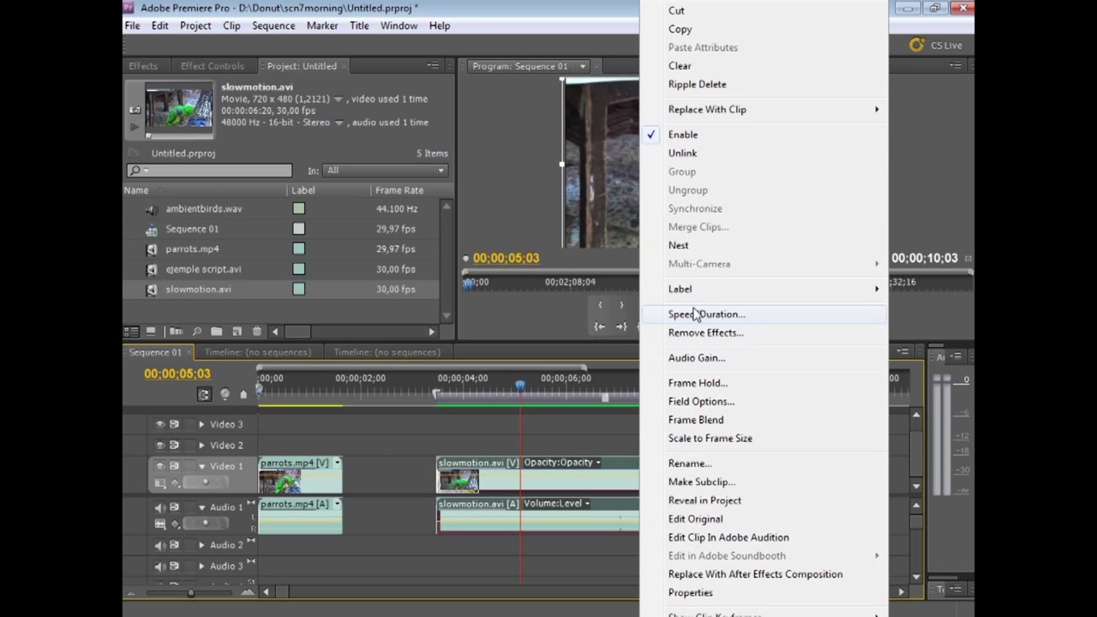
left_click(696, 314)
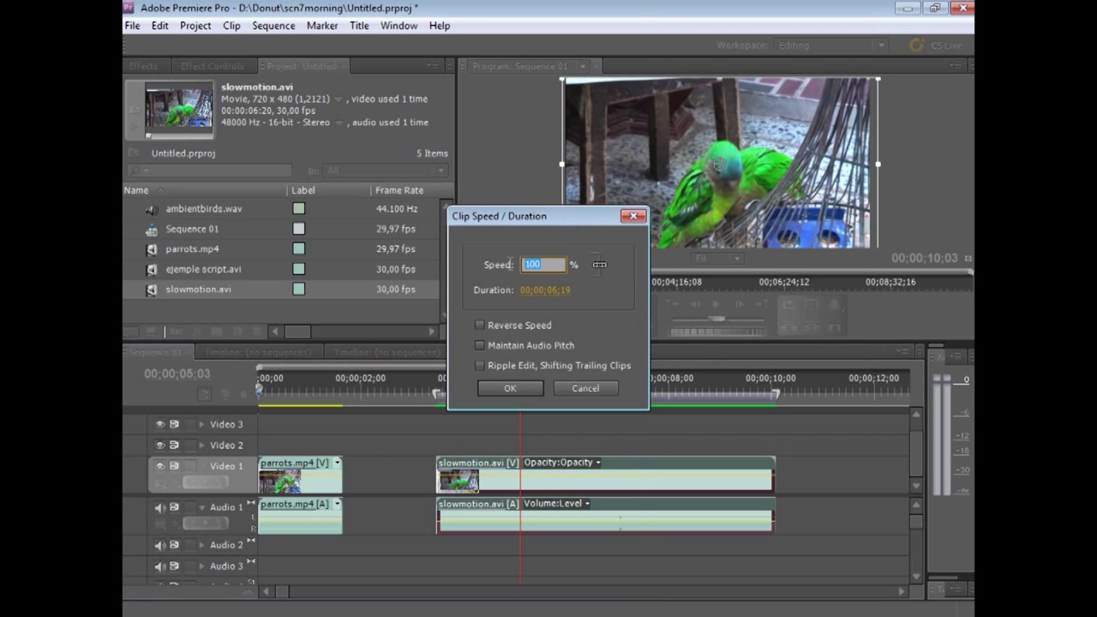
type("20")
left_click(510, 388)
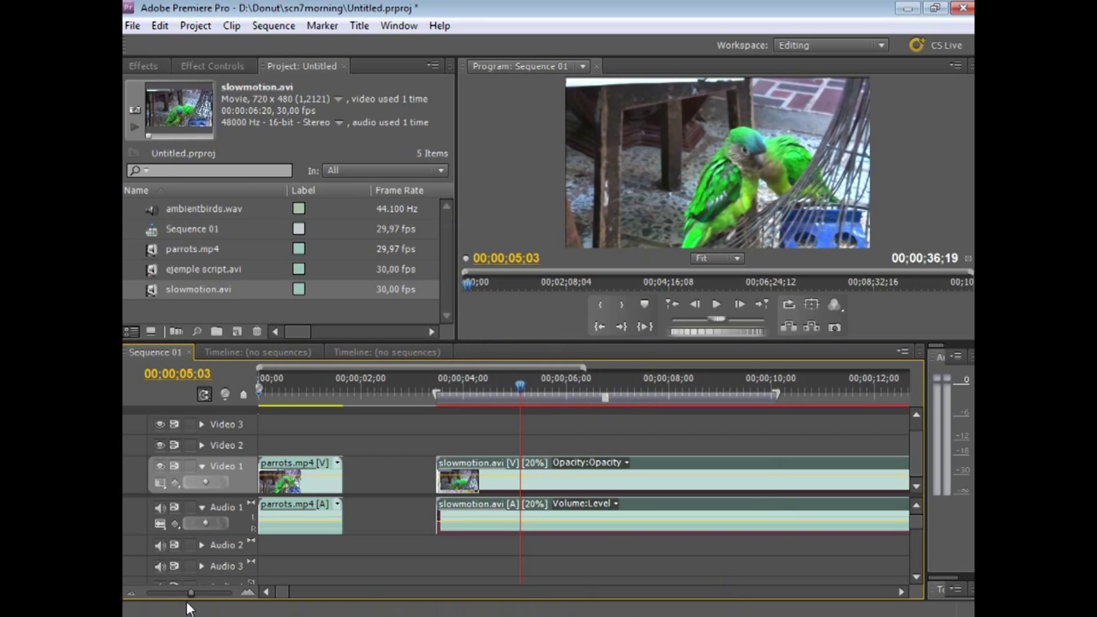
- Zoom the timeline out and play back the slowed parrot footage
left_click_drag(190, 594, 179, 593)
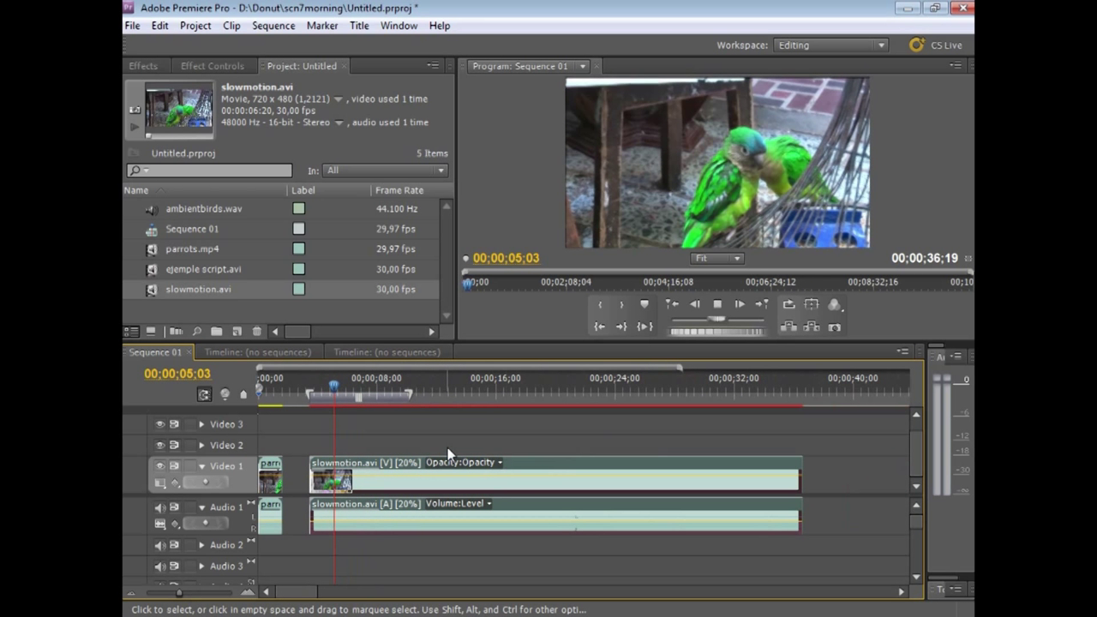
key("space")
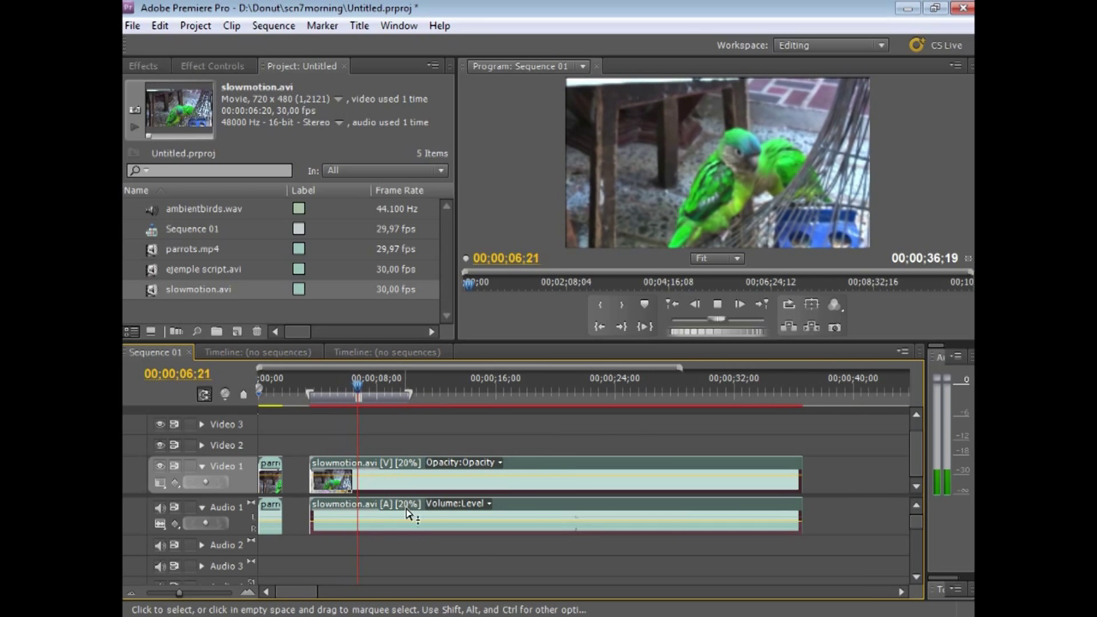
left_click(360, 432)
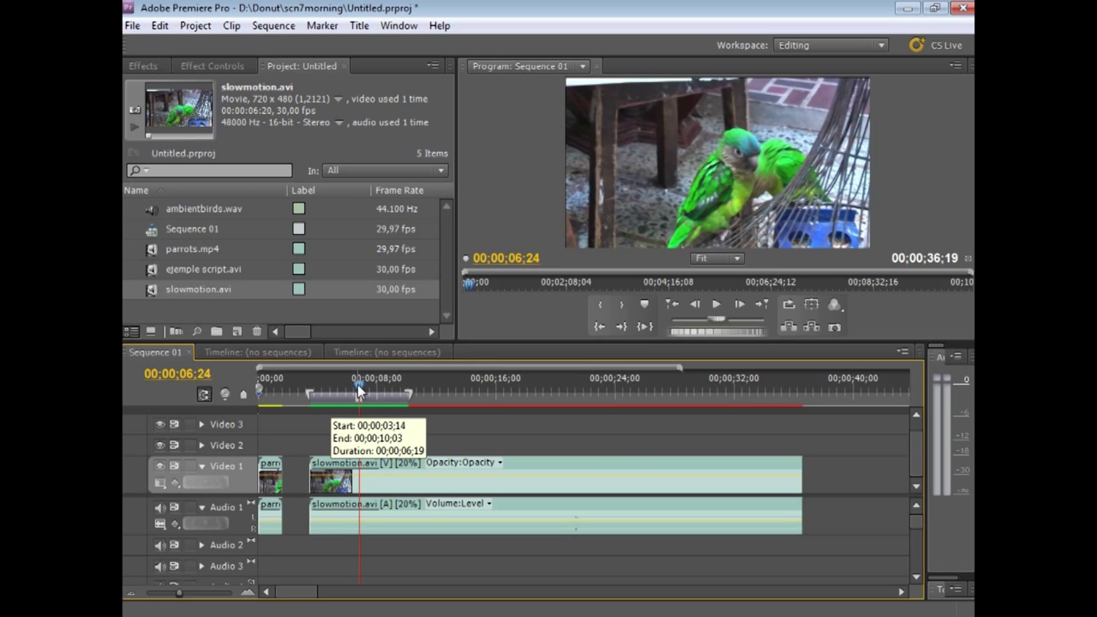
left_click_drag(361, 388, 324, 390)
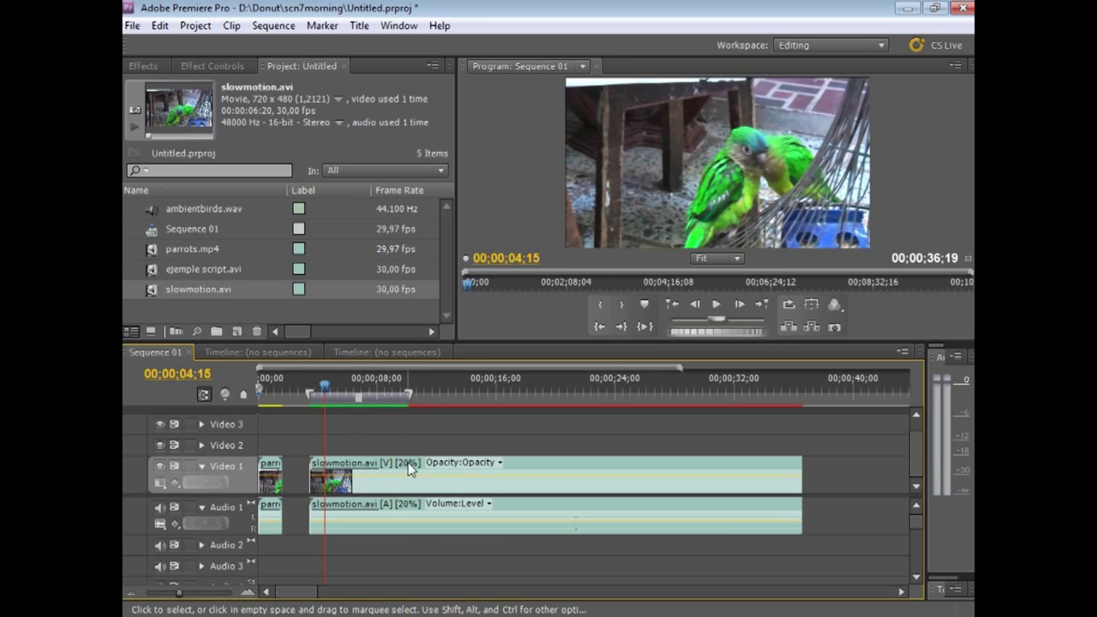
key("space")
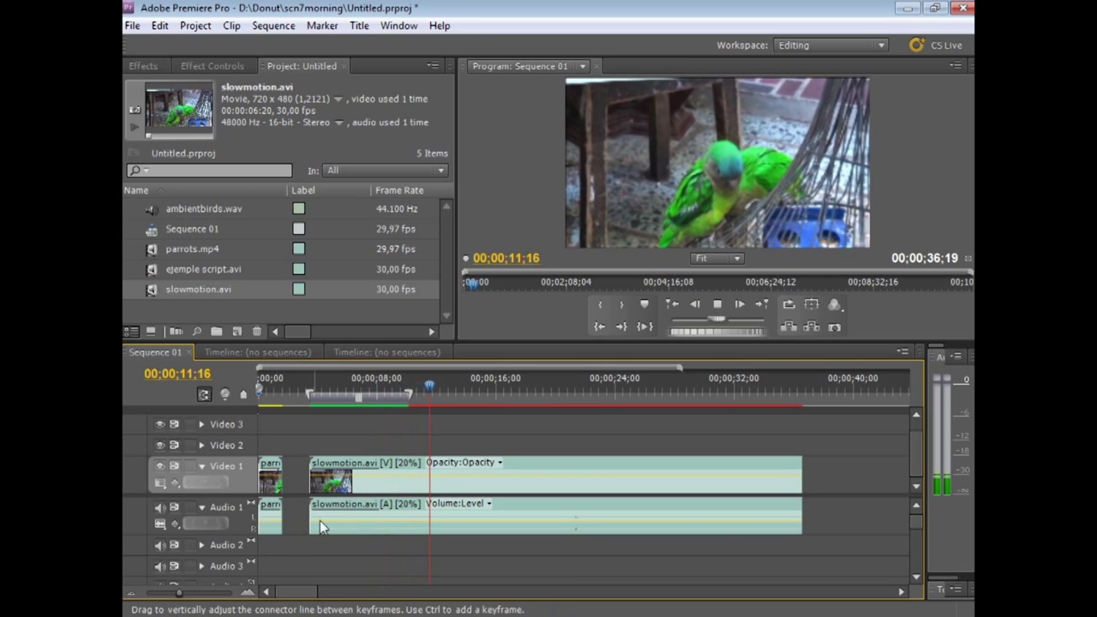
key("space")
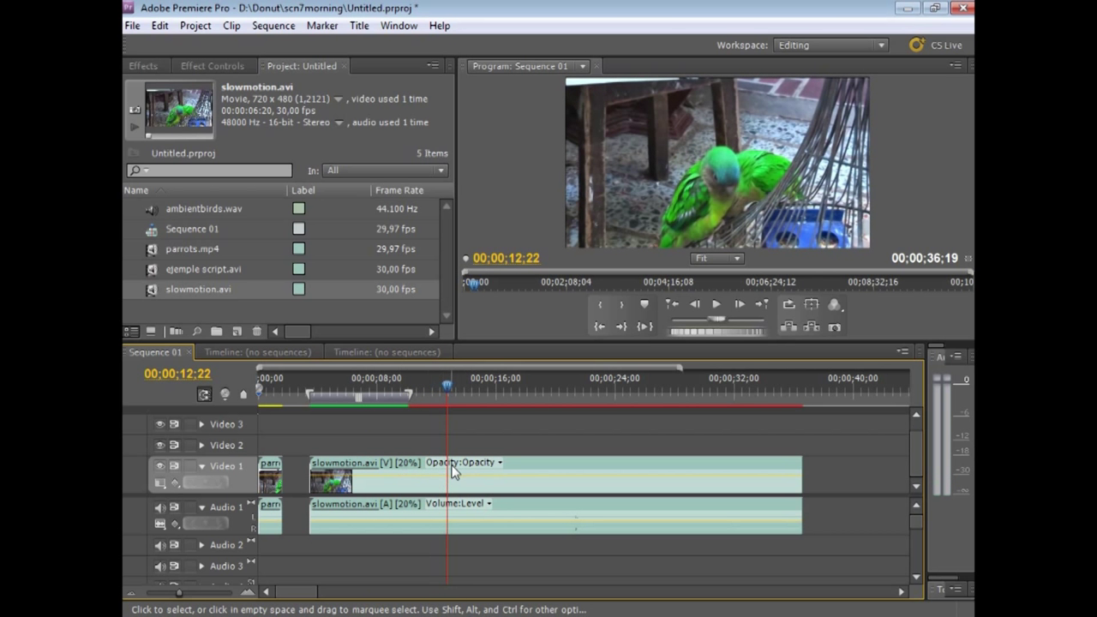
left_click_drag(448, 386, 348, 400)
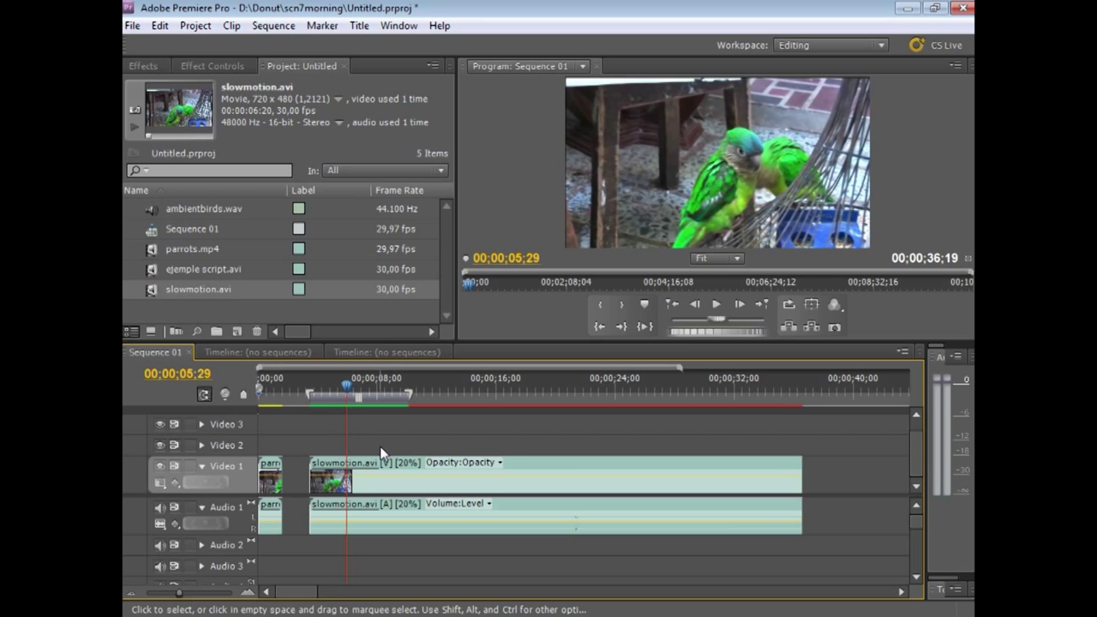